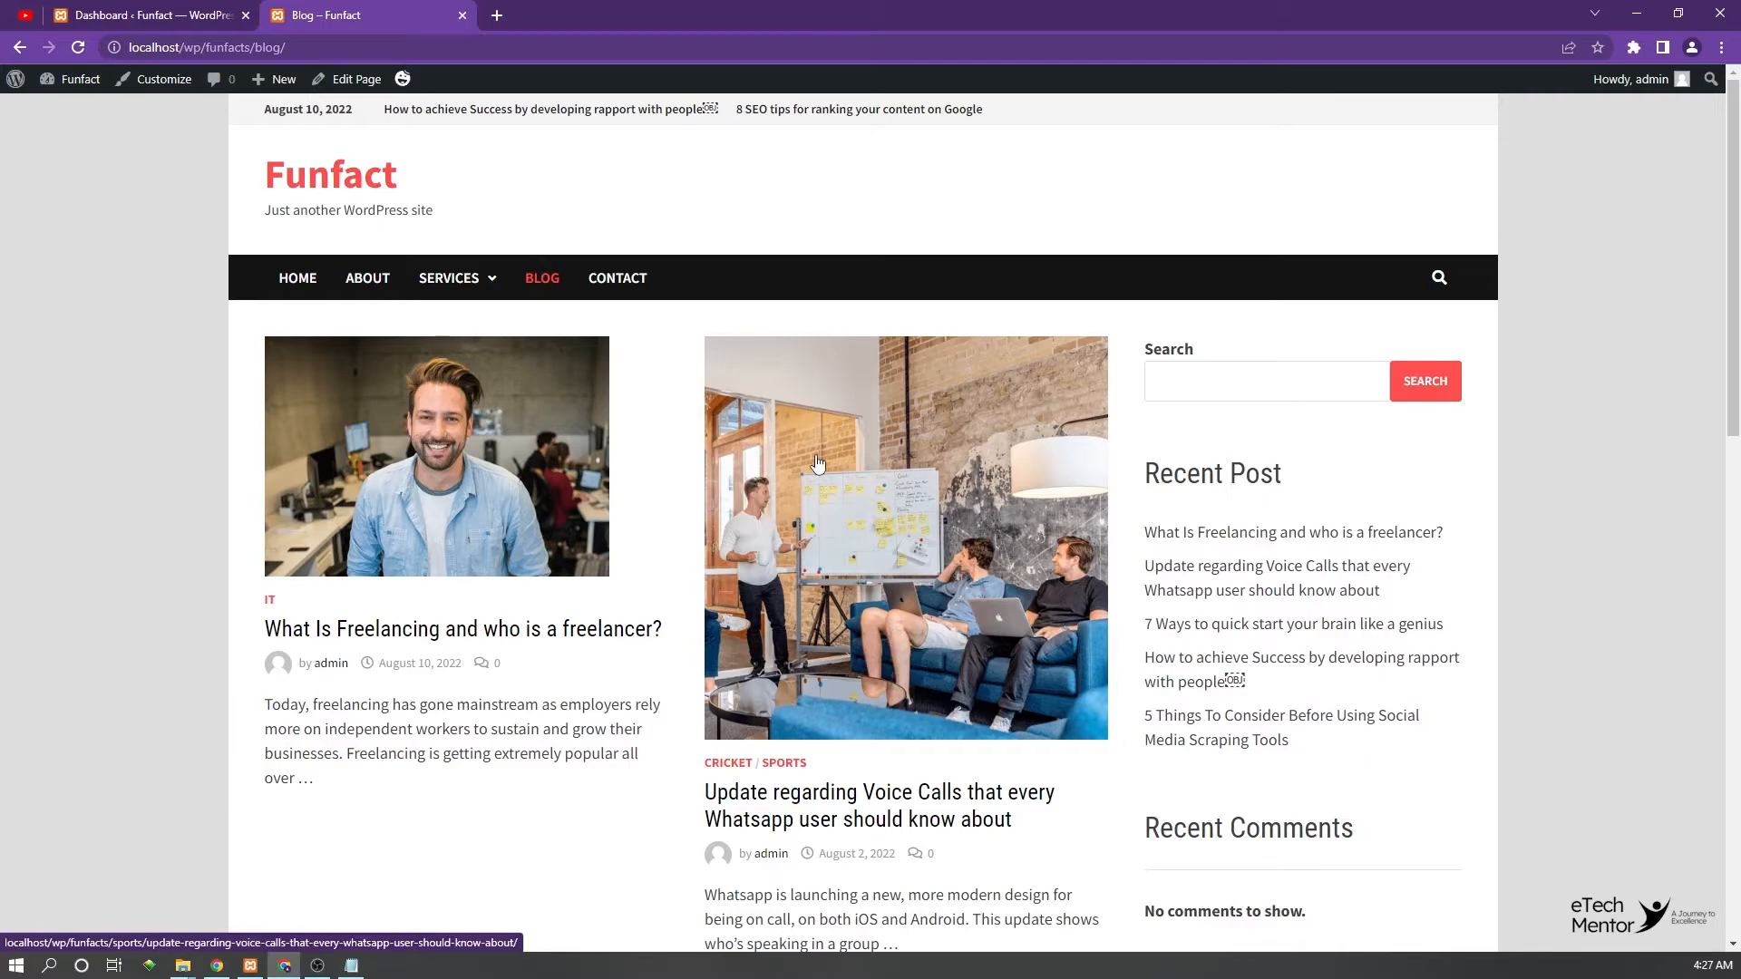
Review the order of the posts on both pages of the blog and return to the first page
{"action": "scroll", "coordinate": [819, 465], "scroll_direction": "down", "scroll_amount": 1}
{"action": "scroll", "coordinate": [819, 463], "scroll_direction": "down", "scroll_amount": 10}
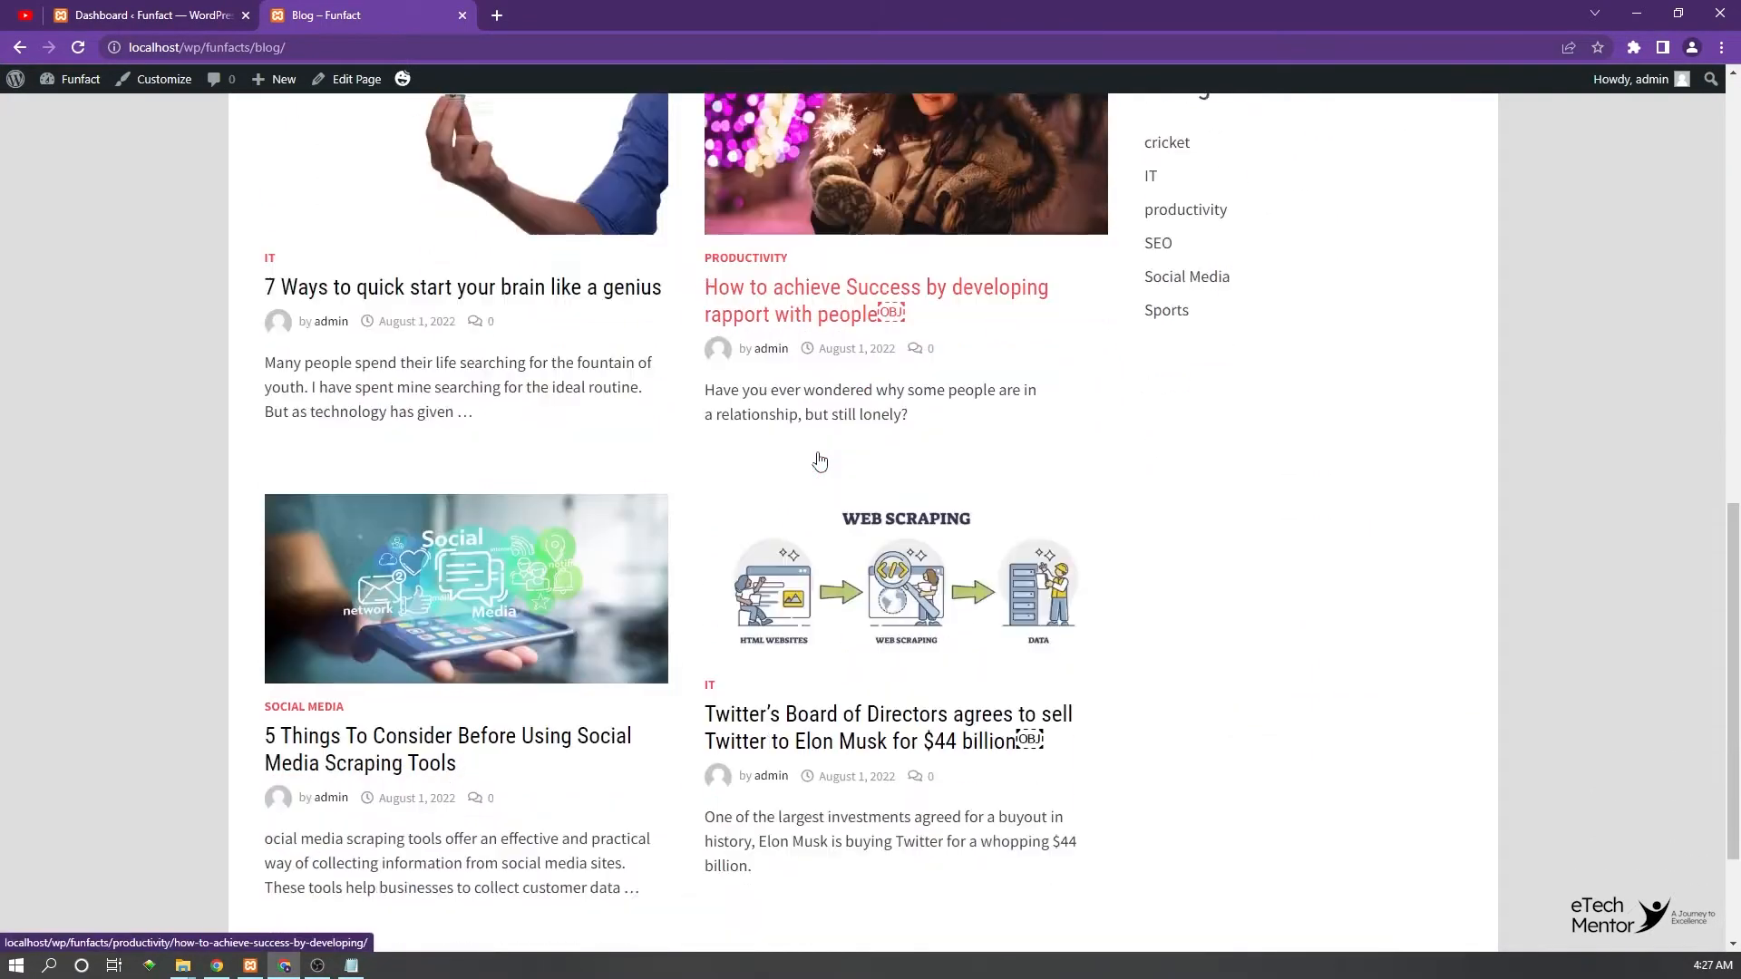
{"action": "scroll", "coordinate": [843, 443], "scroll_direction": "up", "scroll_amount": 11}
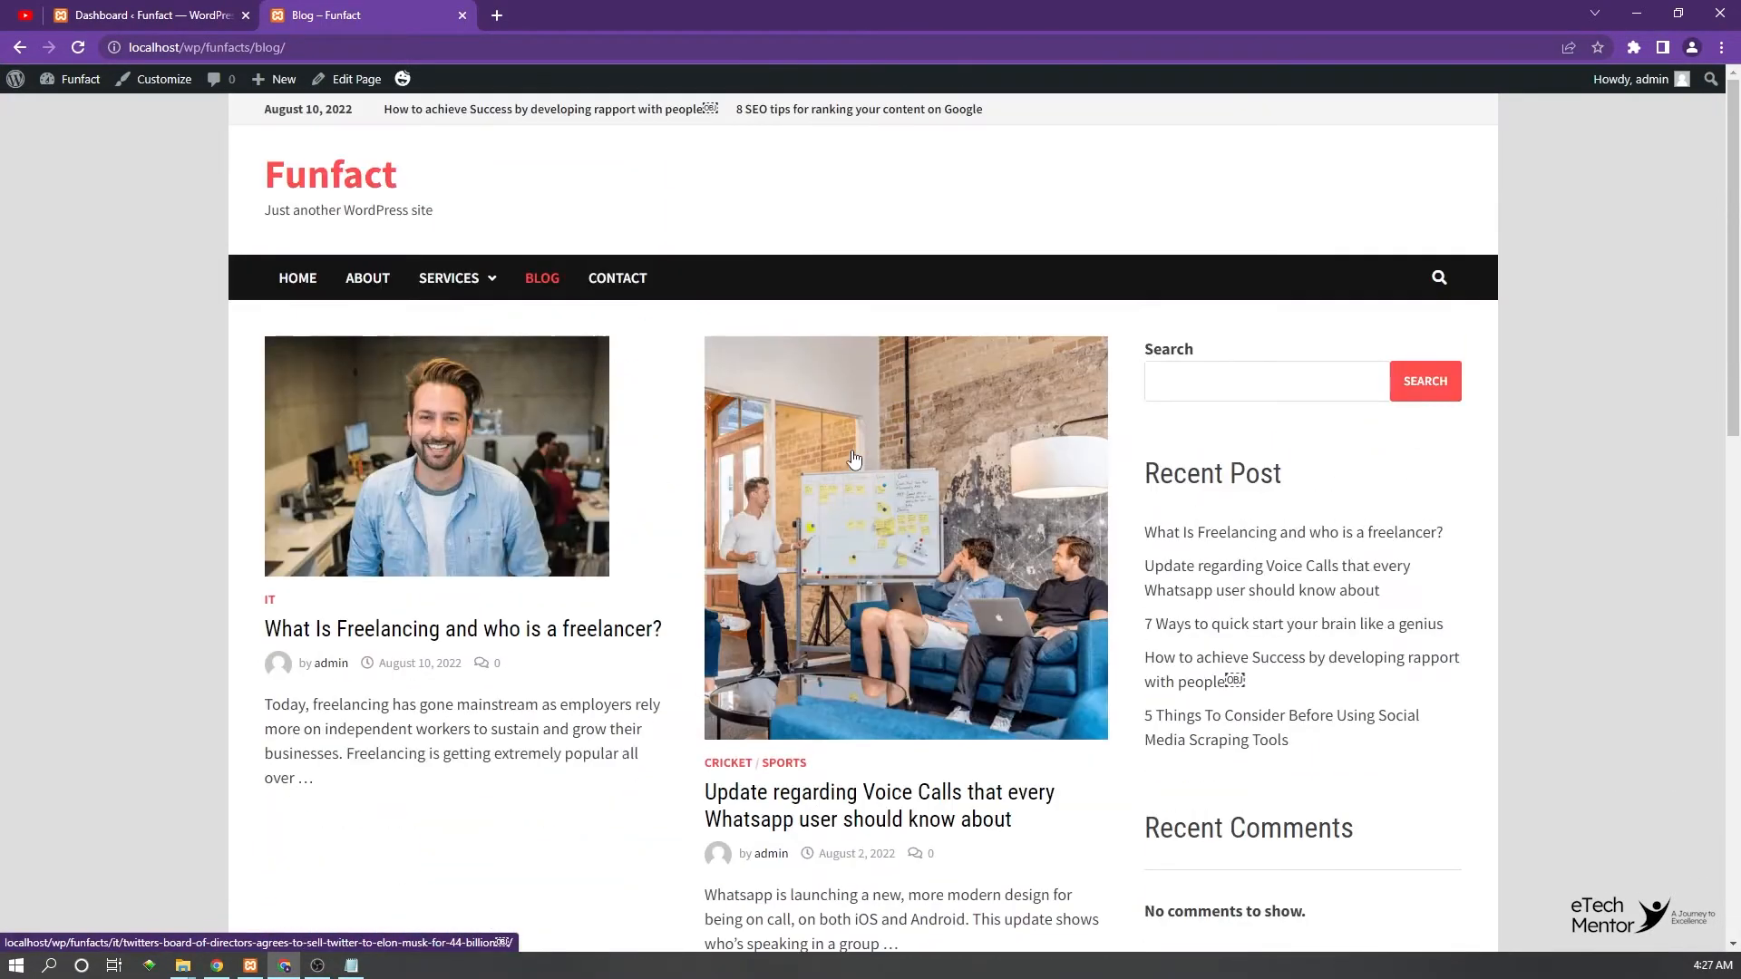
{"action": "scroll", "coordinate": [534, 579], "scroll_direction": "down", "scroll_amount": 10}
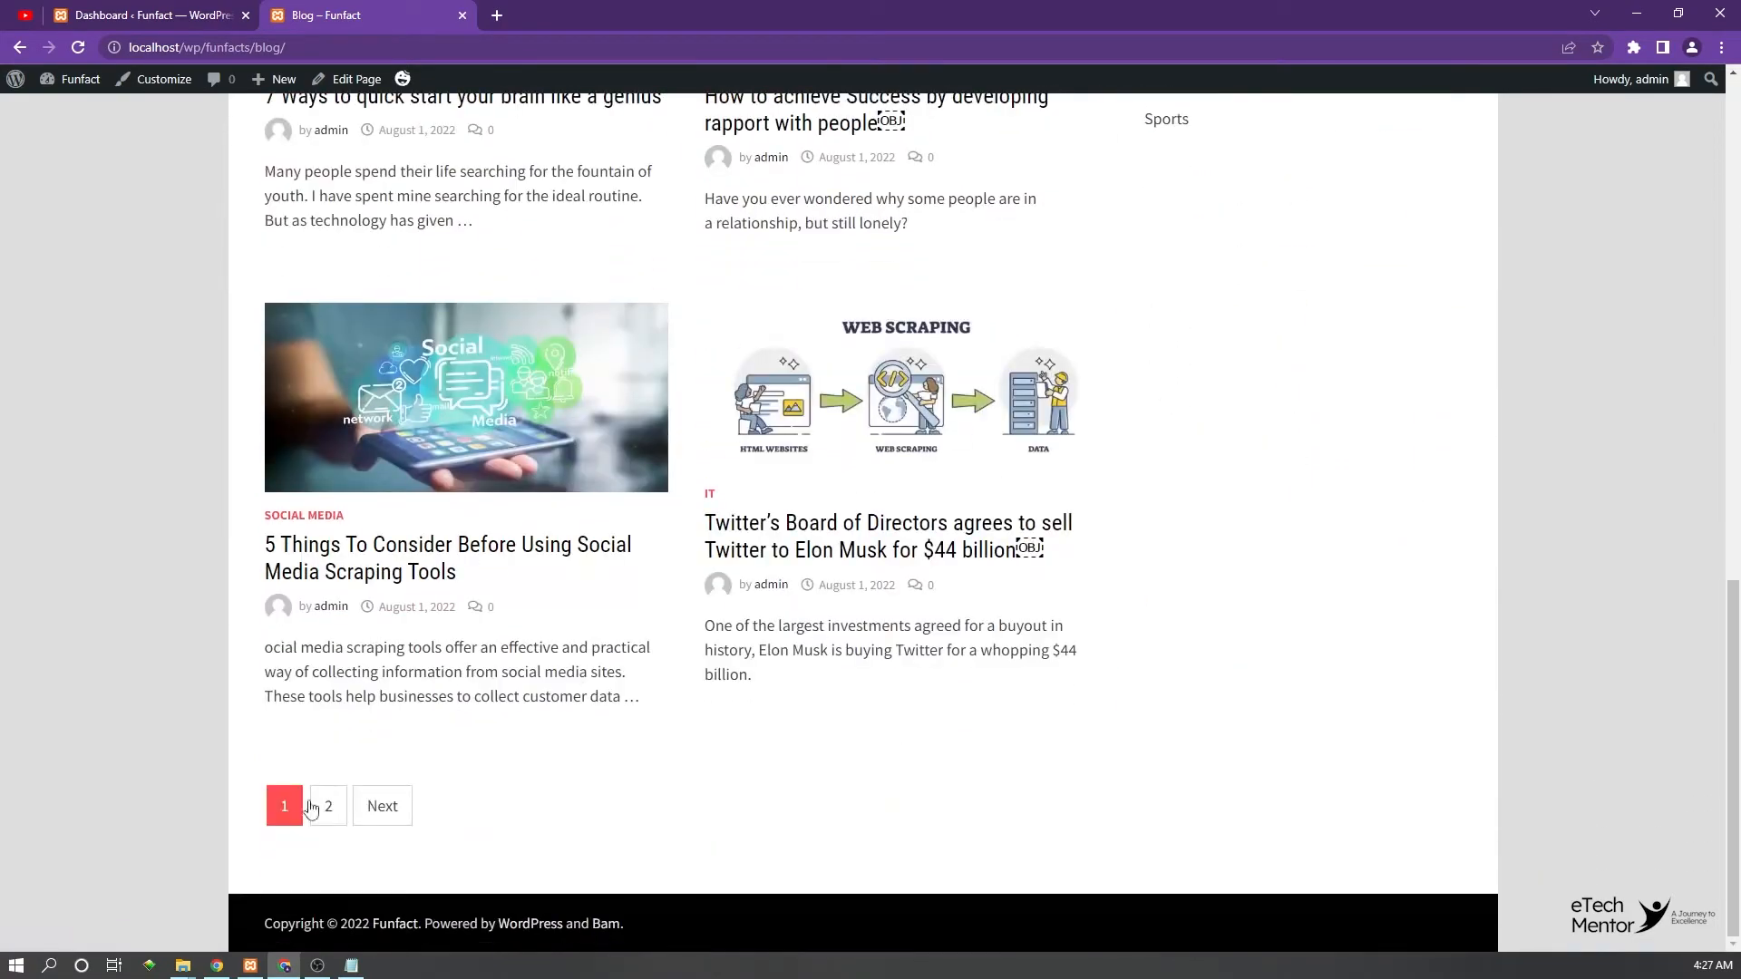
{"action": "left_click", "coordinate": [324, 810]}
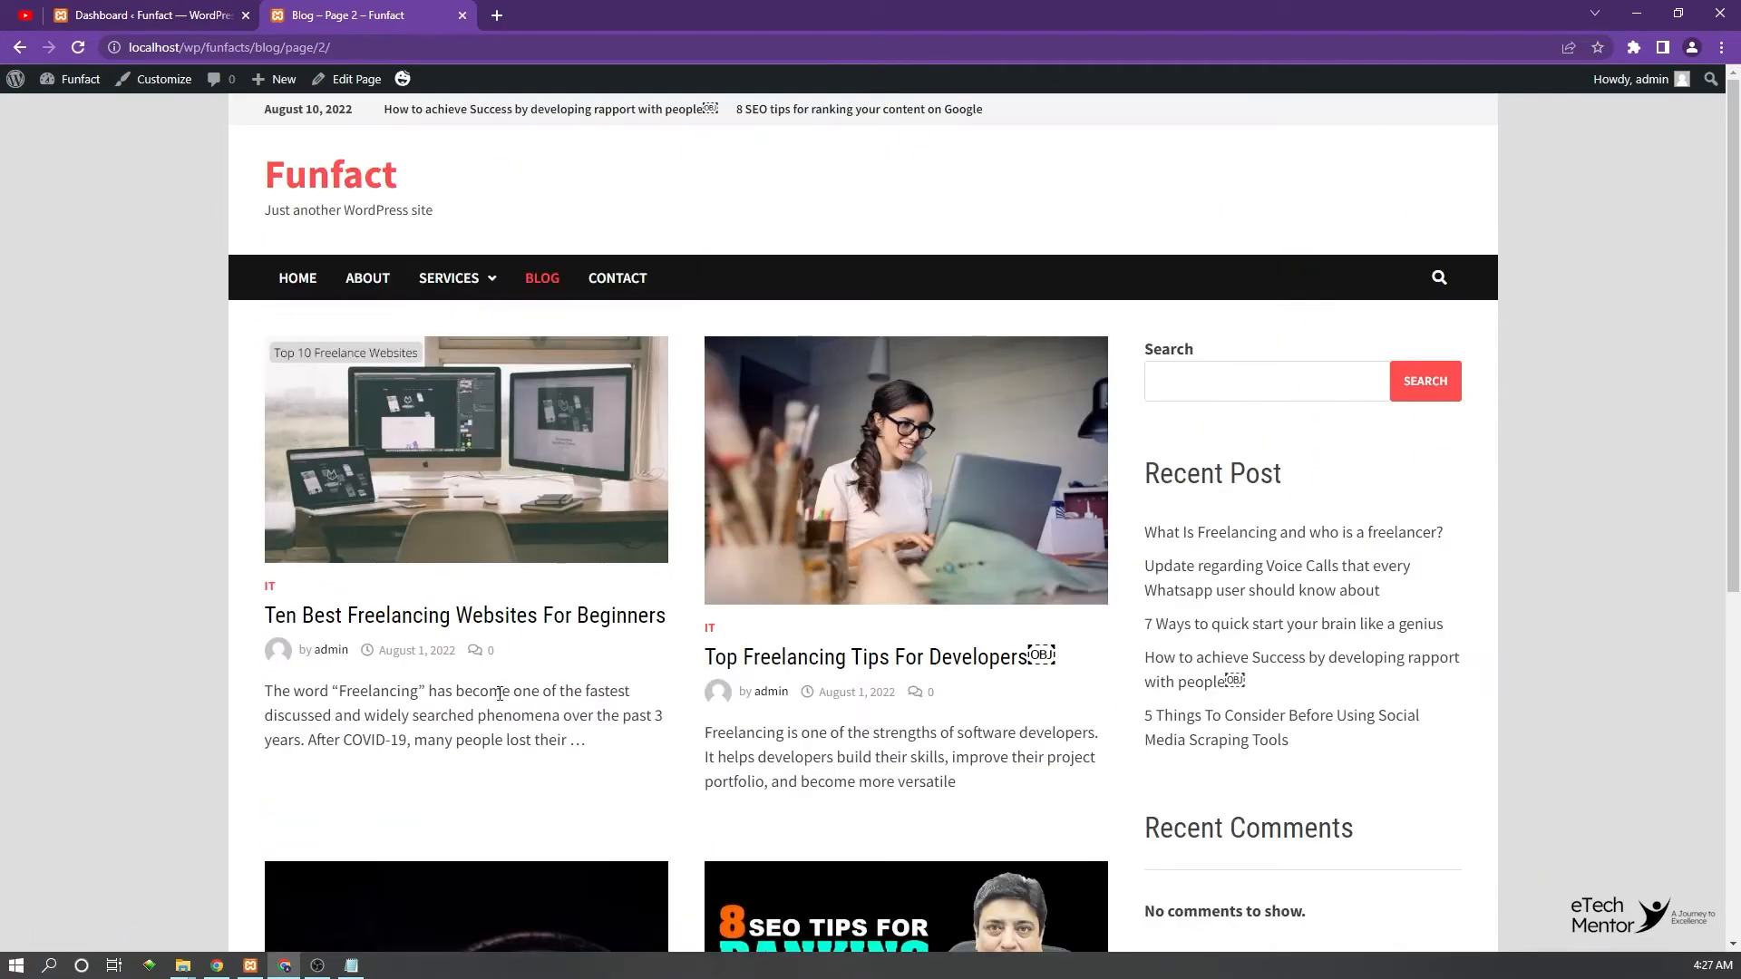
{"action": "scroll", "coordinate": [544, 662], "scroll_direction": "down", "scroll_amount": 5}
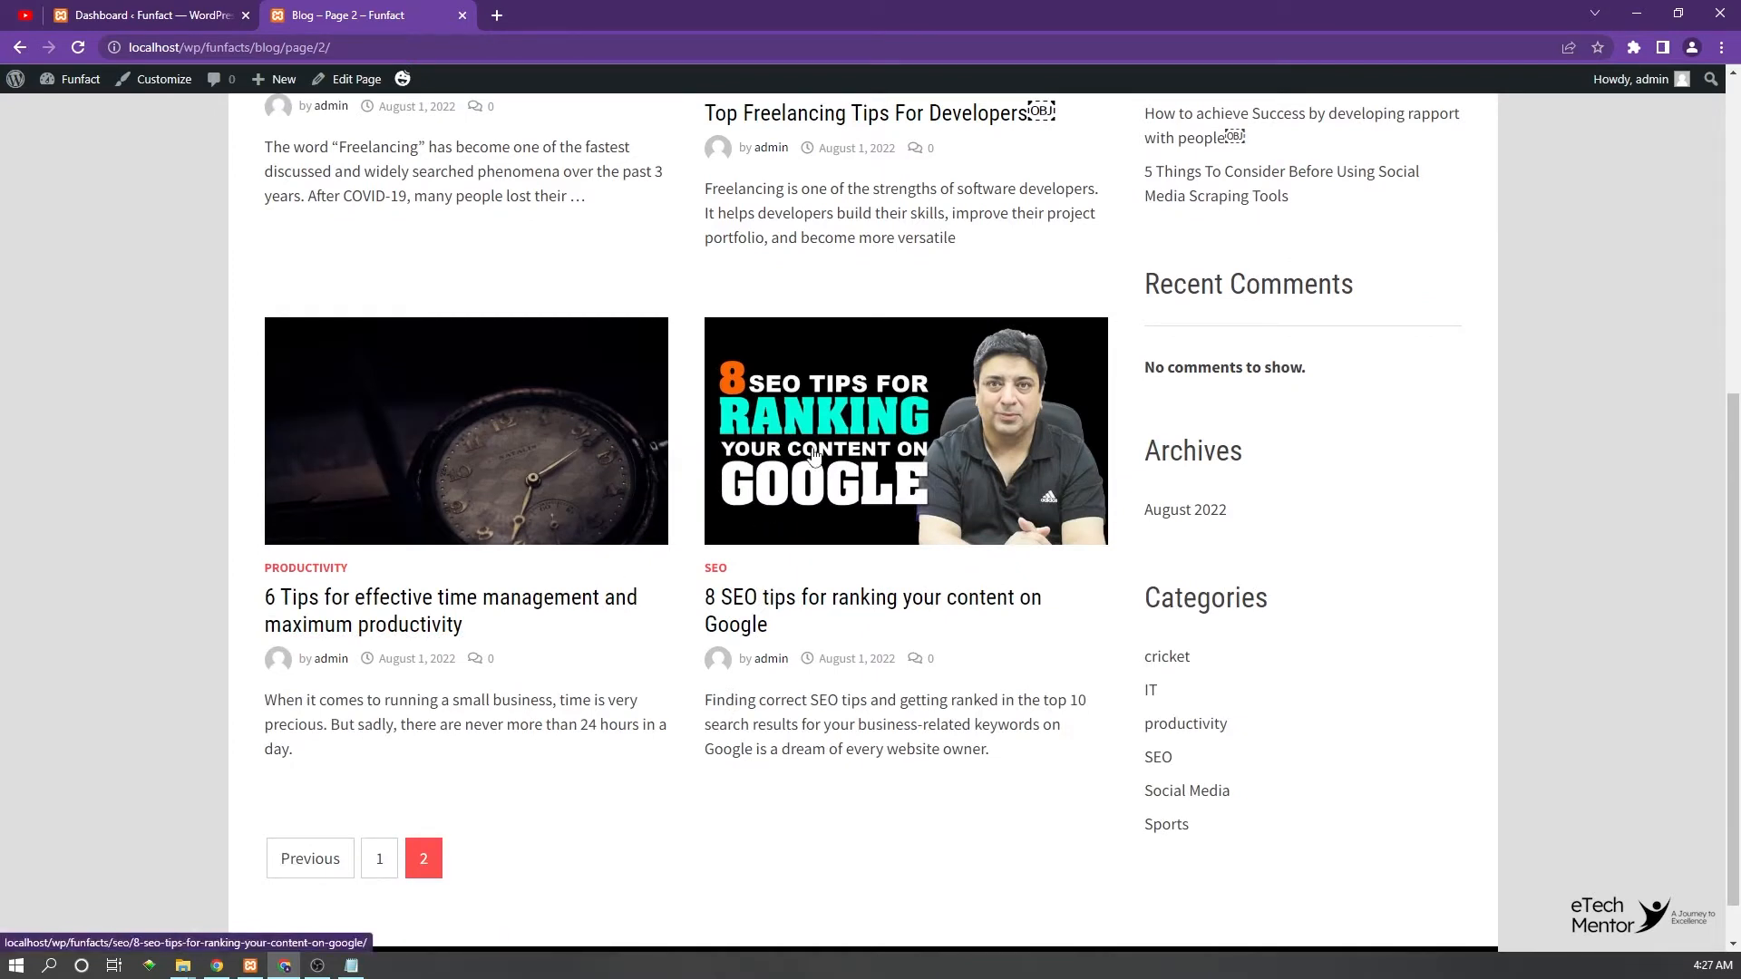
{"action": "scroll", "coordinate": [381, 907], "scroll_direction": "up", "scroll_amount": 1}
{"action": "scroll", "coordinate": [371, 871], "scroll_direction": "down", "scroll_amount": 2}
{"action": "left_click", "coordinate": [392, 819]}
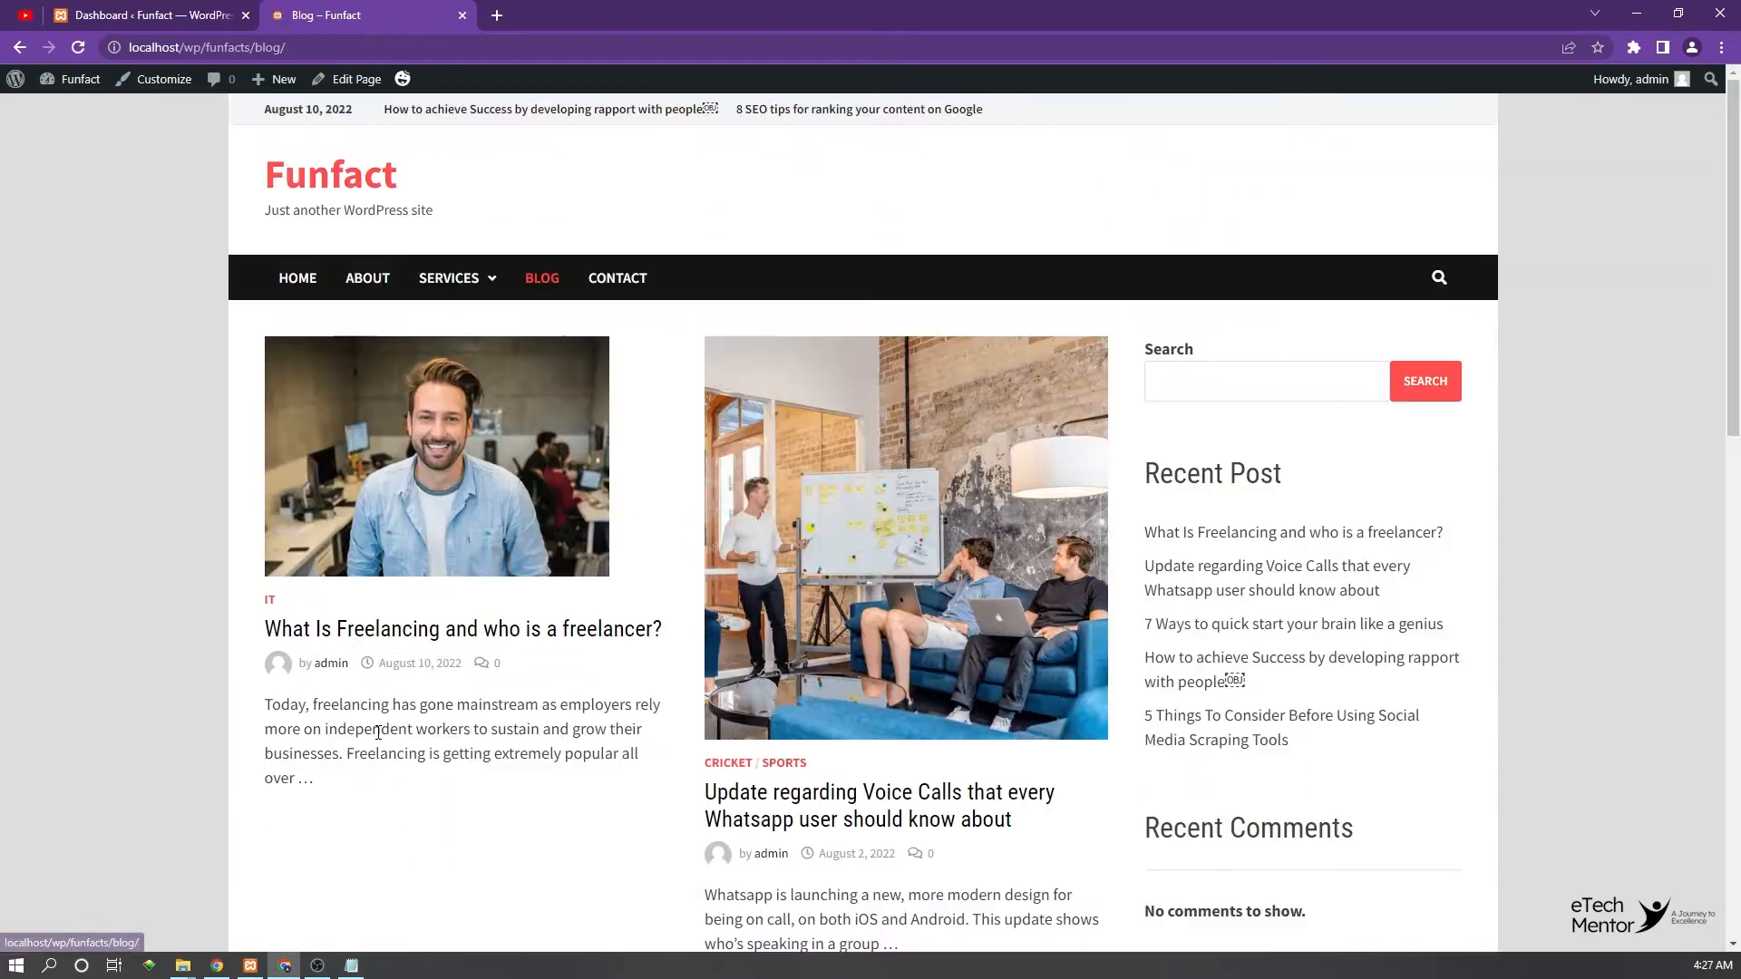
Look through the post order on the first blog page once more, from the newest post to the pagination
{"action": "scroll", "coordinate": [545, 535], "scroll_direction": "down", "scroll_amount": 10}
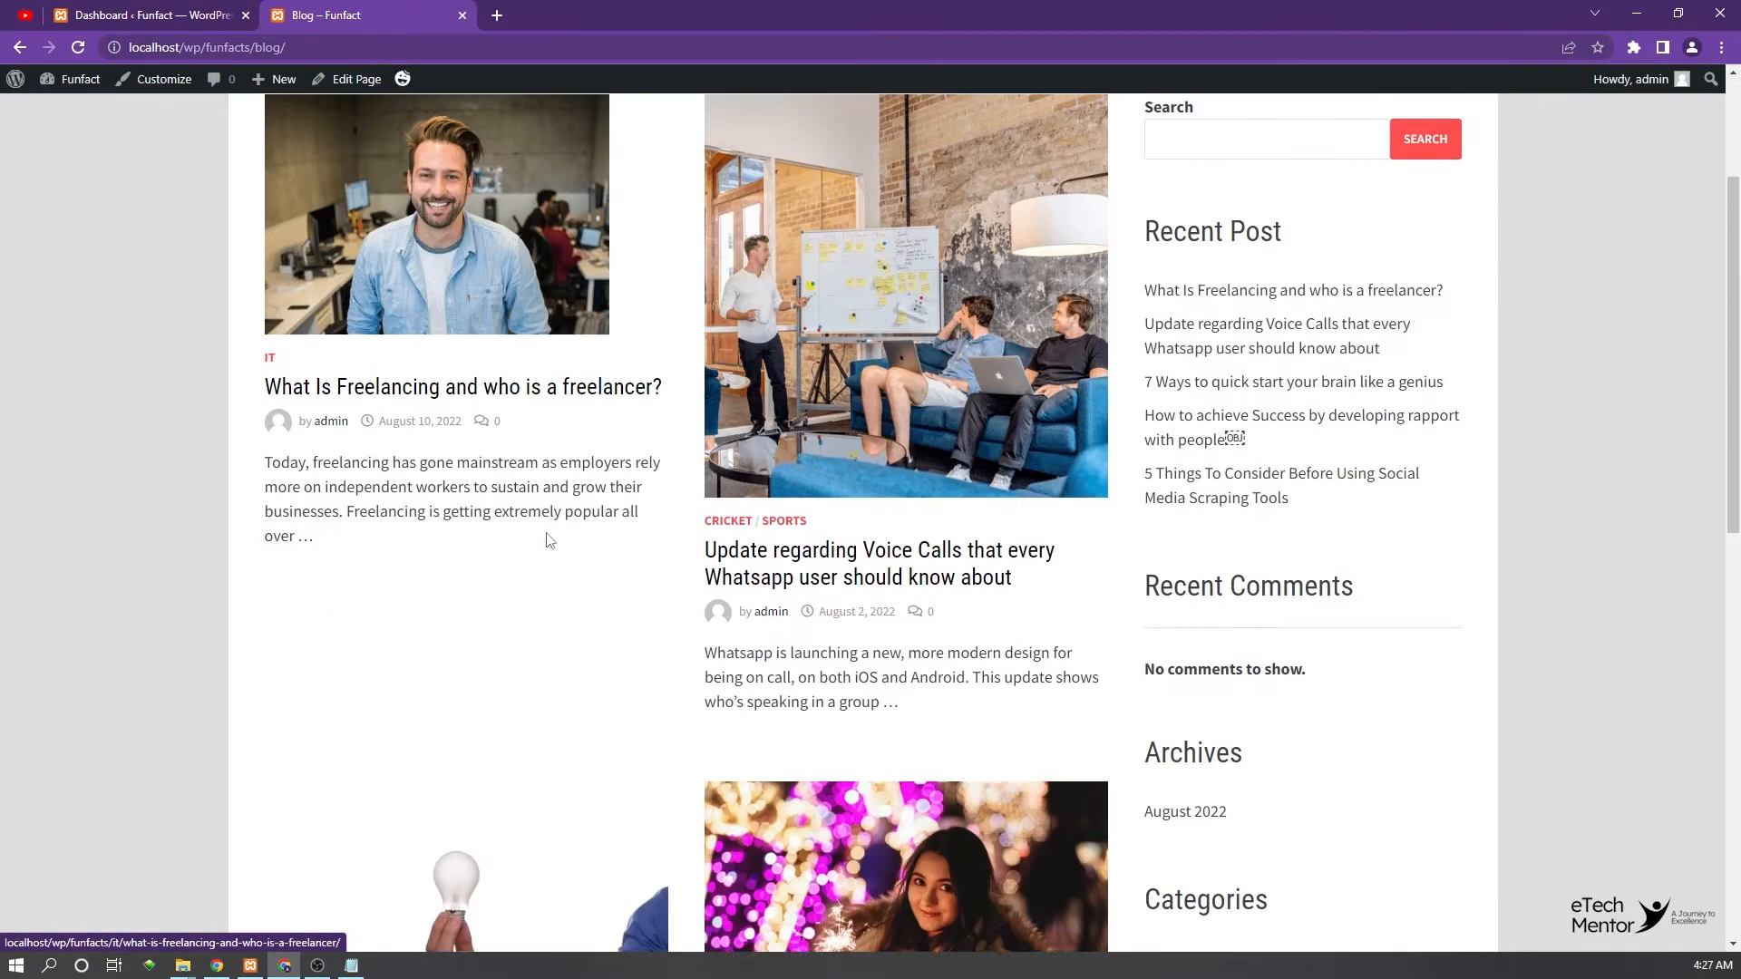
{"action": "scroll", "coordinate": [445, 725], "scroll_direction": "down", "scroll_amount": 1}
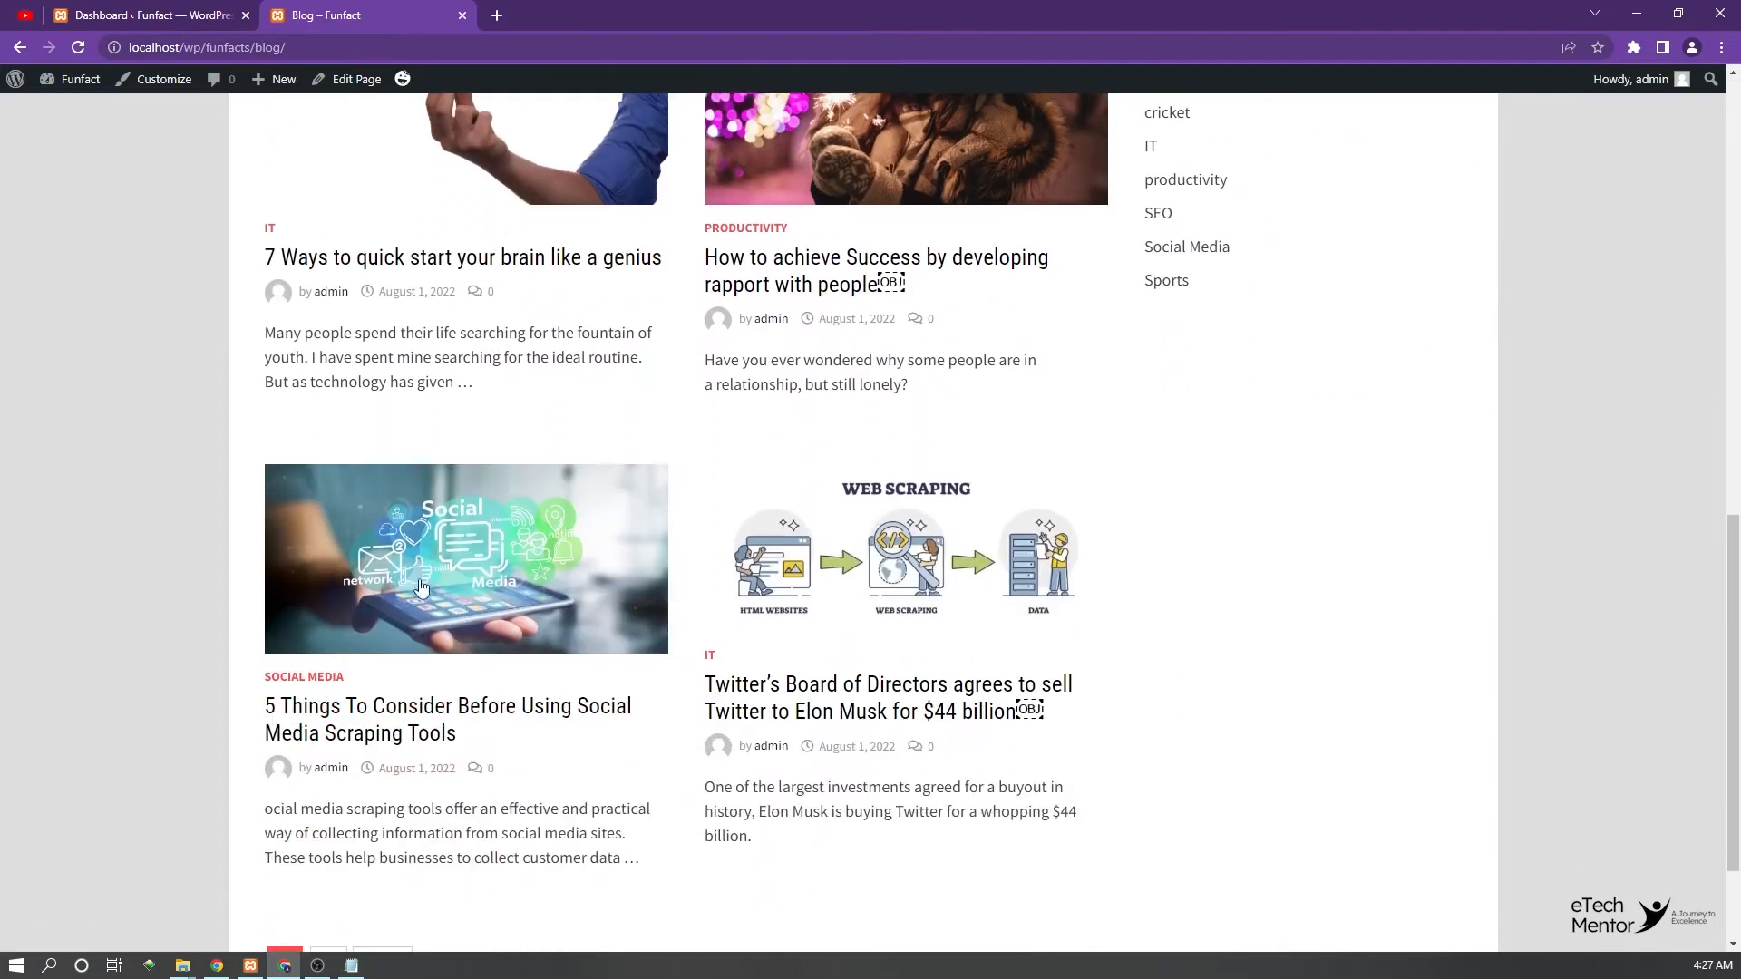
{"action": "scroll", "coordinate": [422, 580], "scroll_direction": "up", "scroll_amount": 3}
{"action": "scroll", "coordinate": [838, 317], "scroll_direction": "down", "scroll_amount": 5}
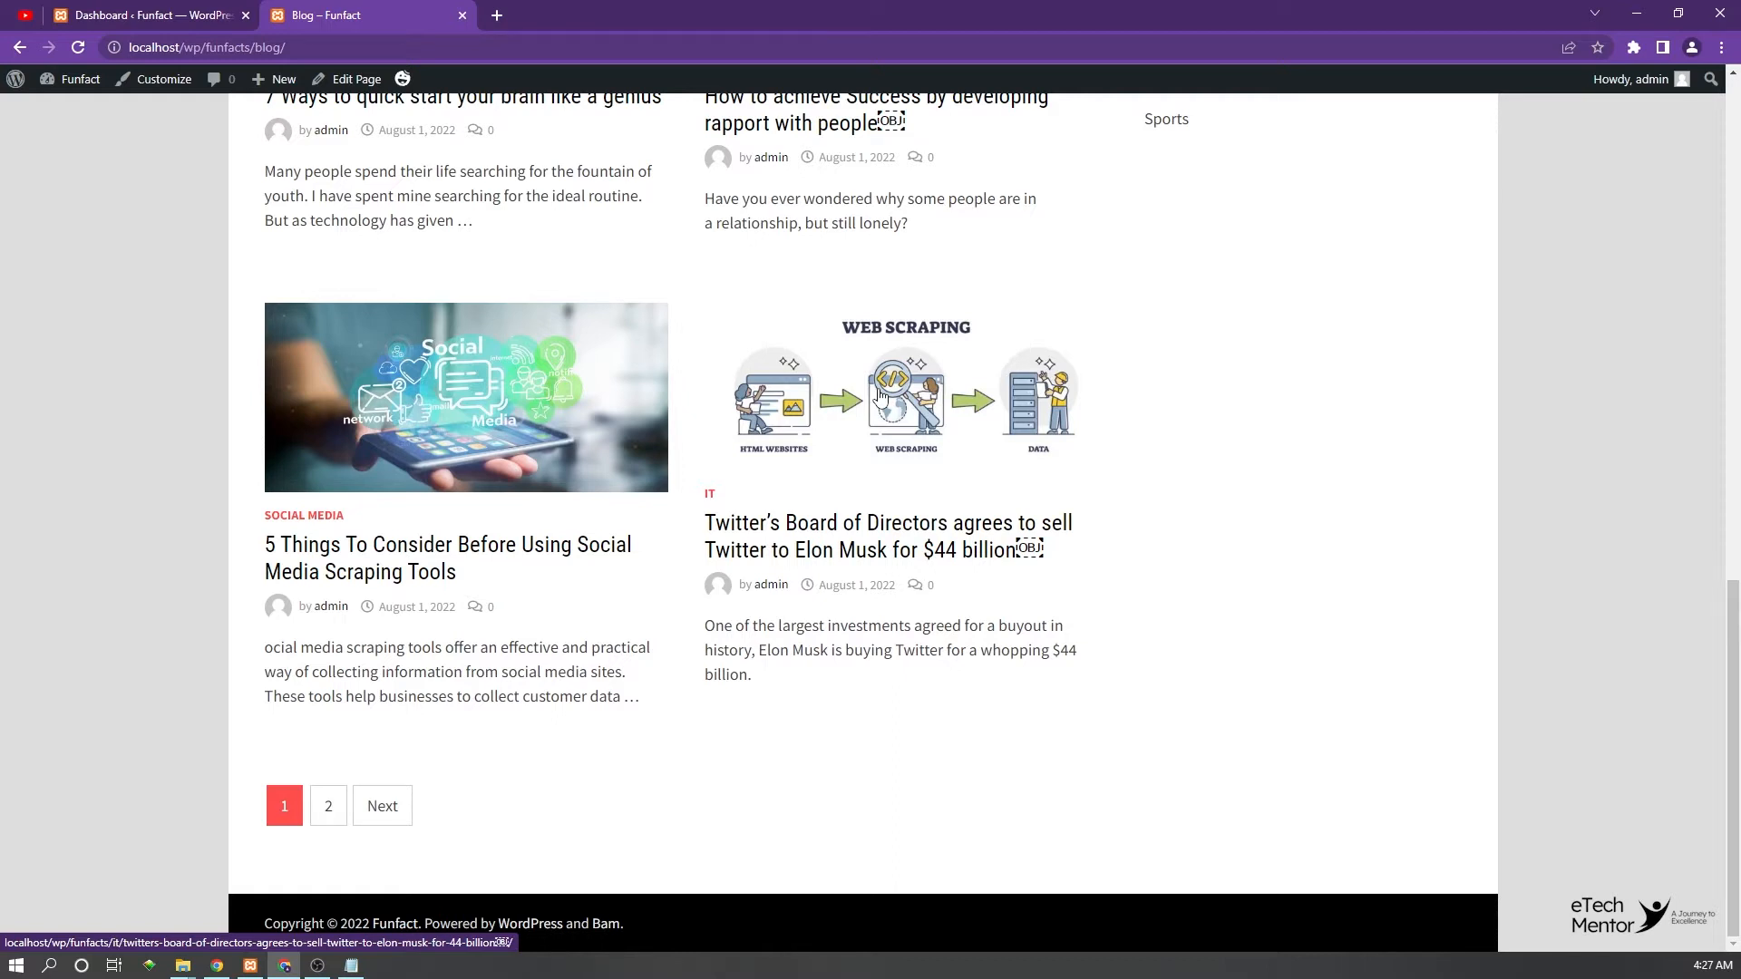
{"action": "scroll", "coordinate": [880, 394], "scroll_direction": "up", "scroll_amount": 10}
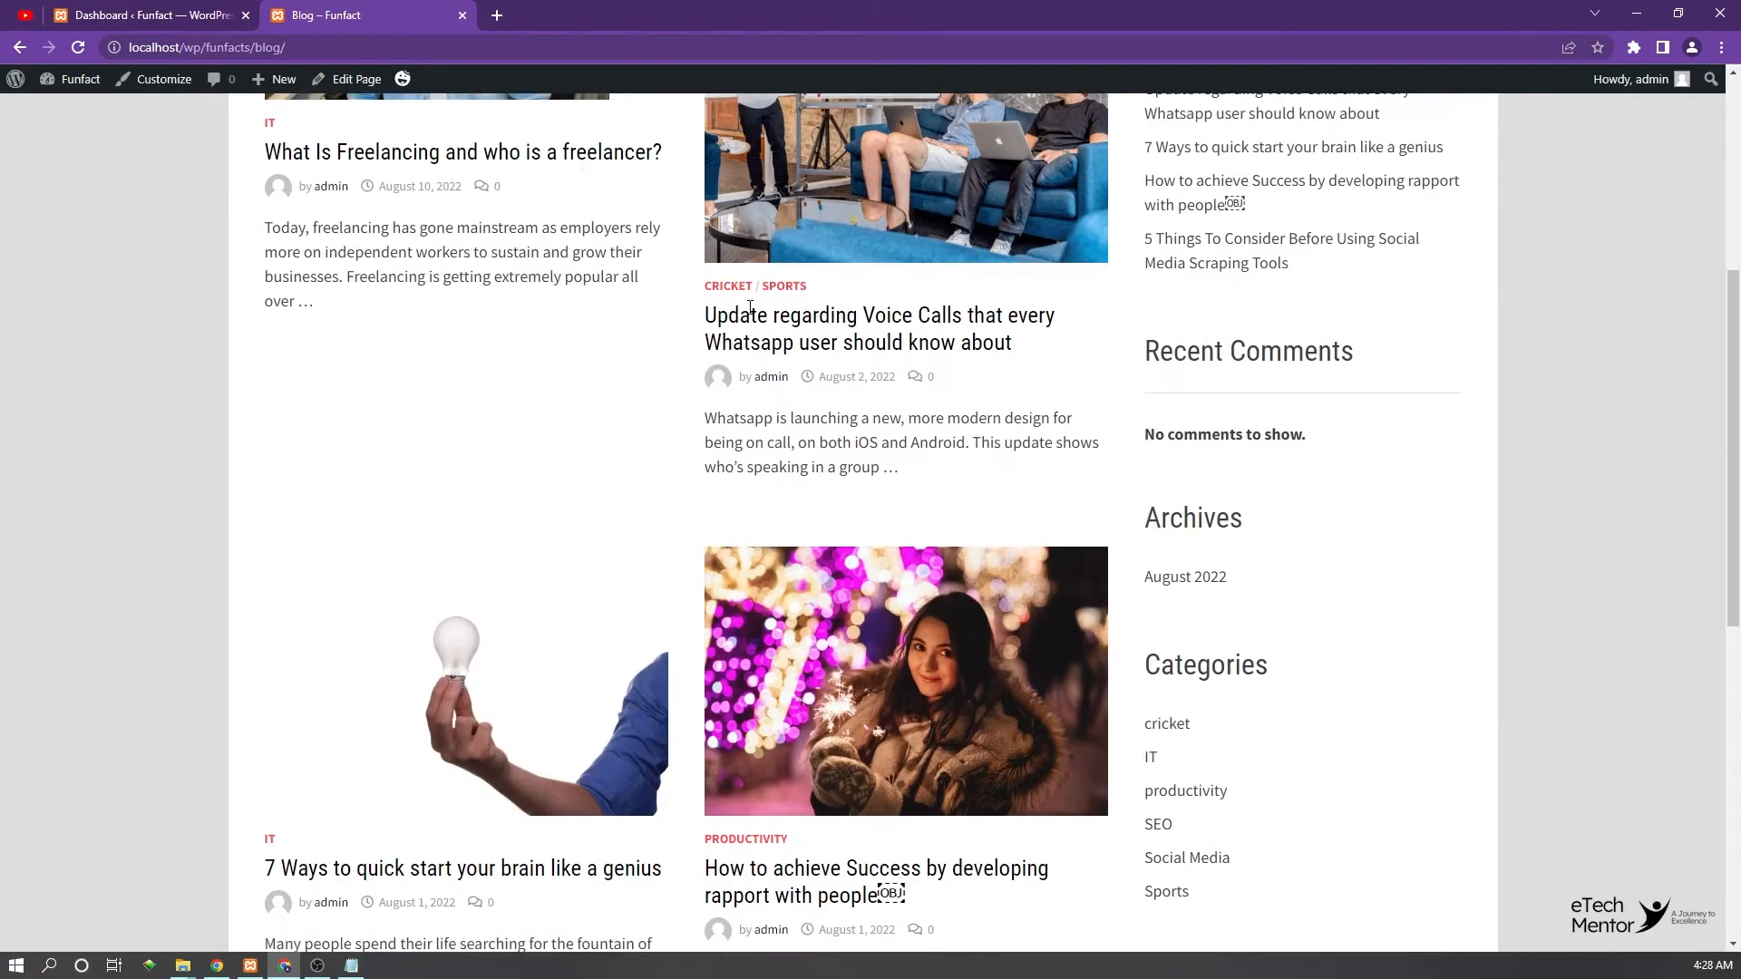
{"action": "scroll", "coordinate": [753, 279], "scroll_direction": "up", "scroll_amount": 4}
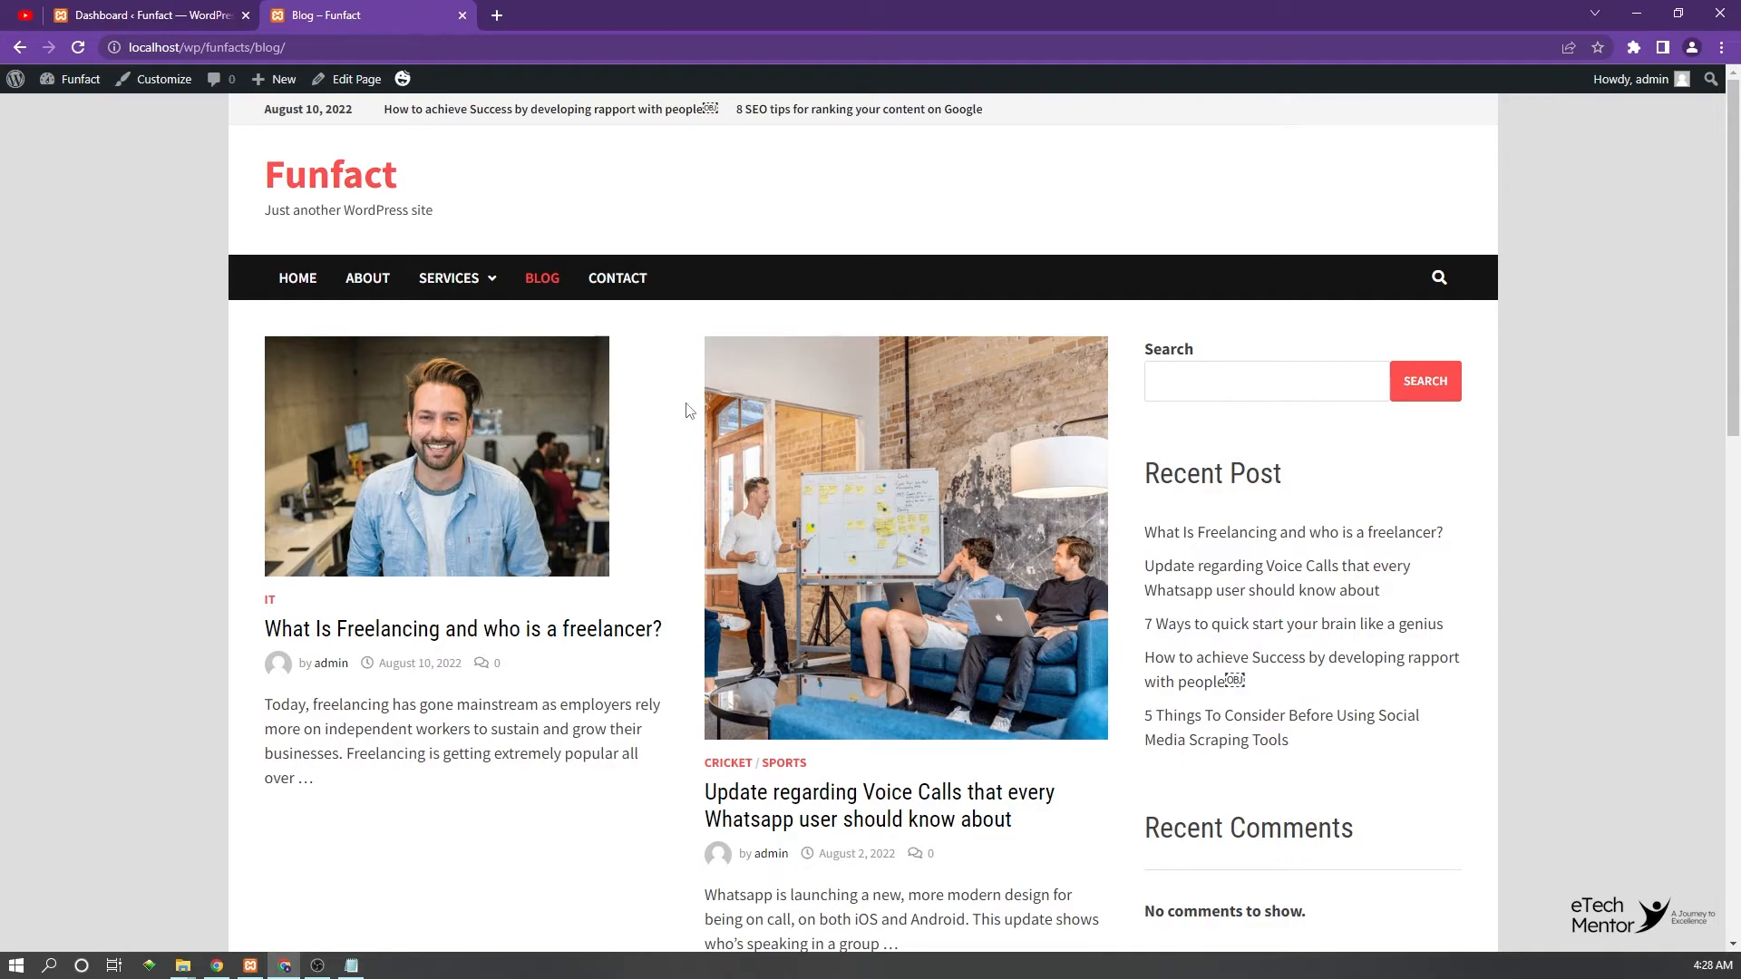
{"action": "scroll", "coordinate": [689, 409], "scroll_direction": "down", "scroll_amount": 5}
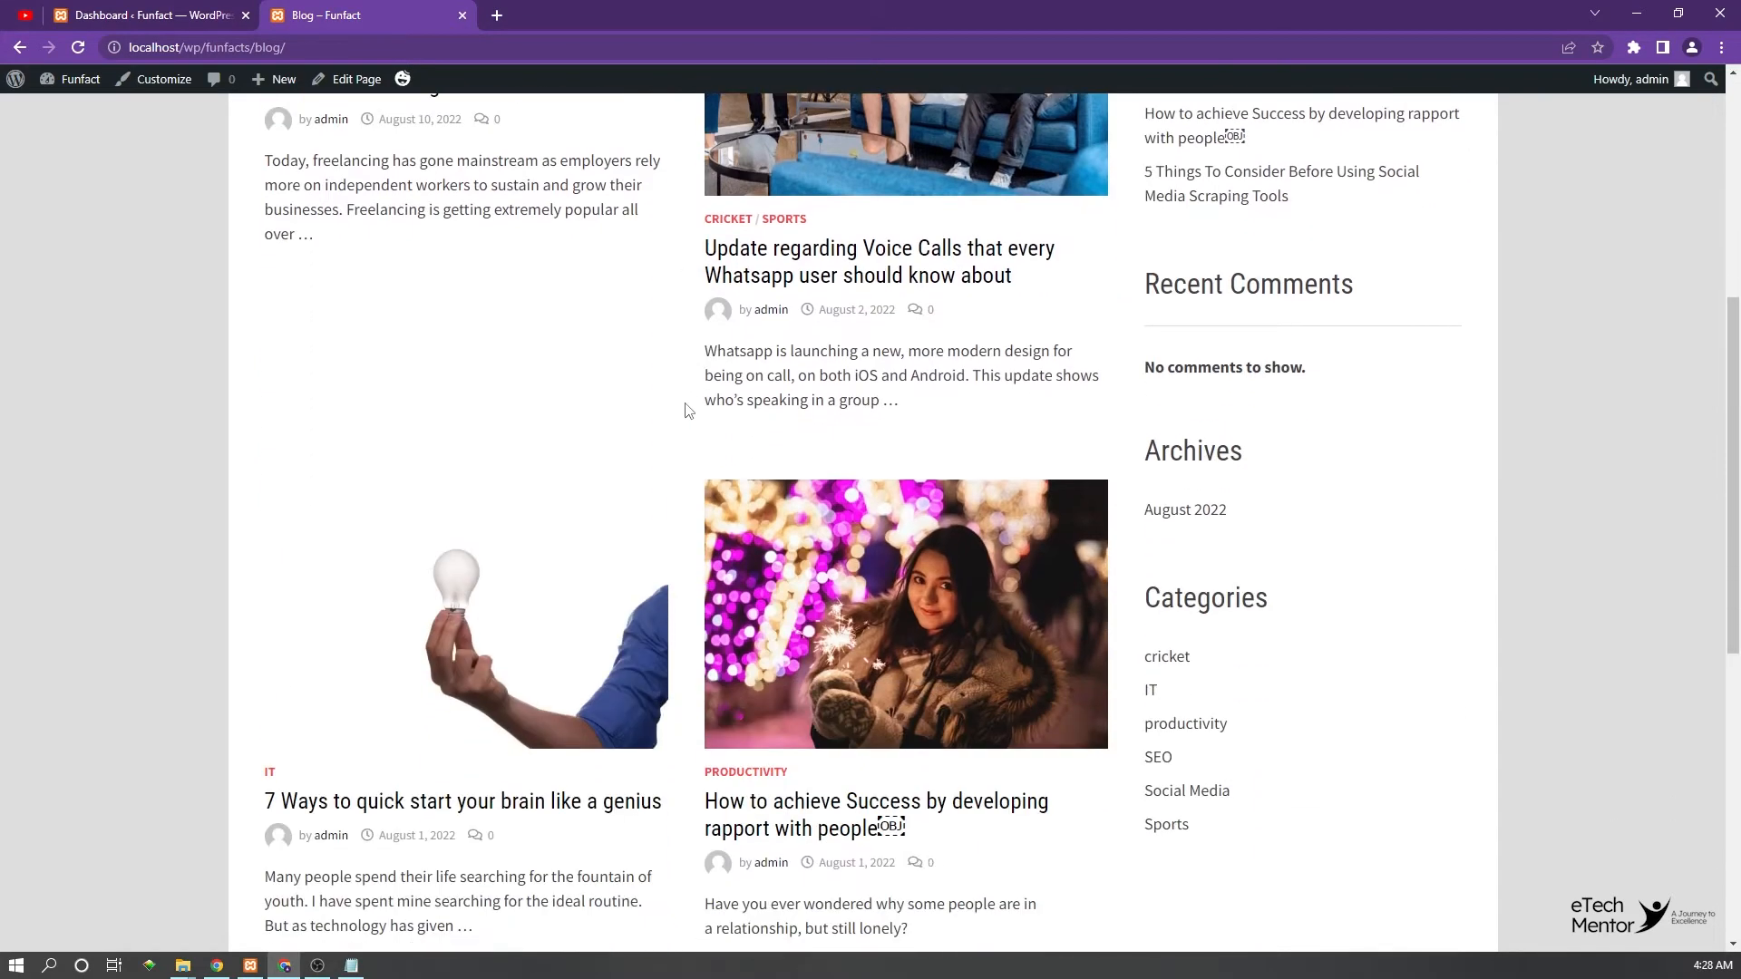
{"action": "scroll", "coordinate": [687, 410], "scroll_direction": "down", "scroll_amount": 6}
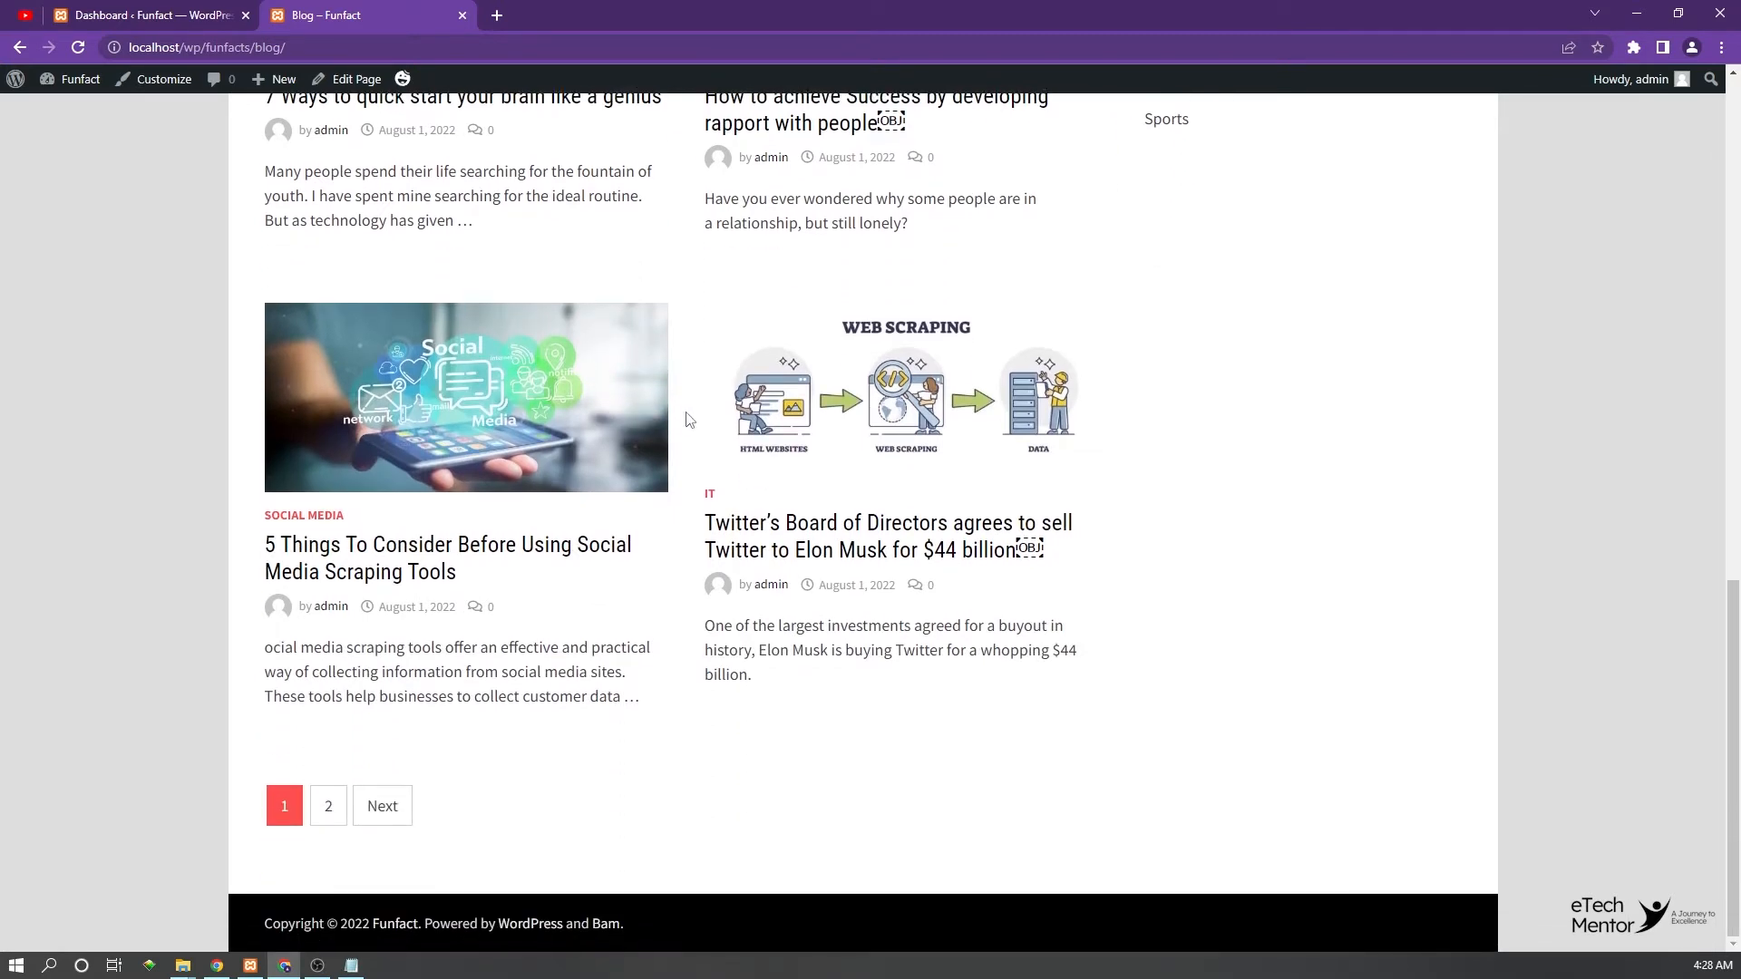
{"action": "scroll", "coordinate": [675, 420], "scroll_direction": "up", "scroll_amount": 12}
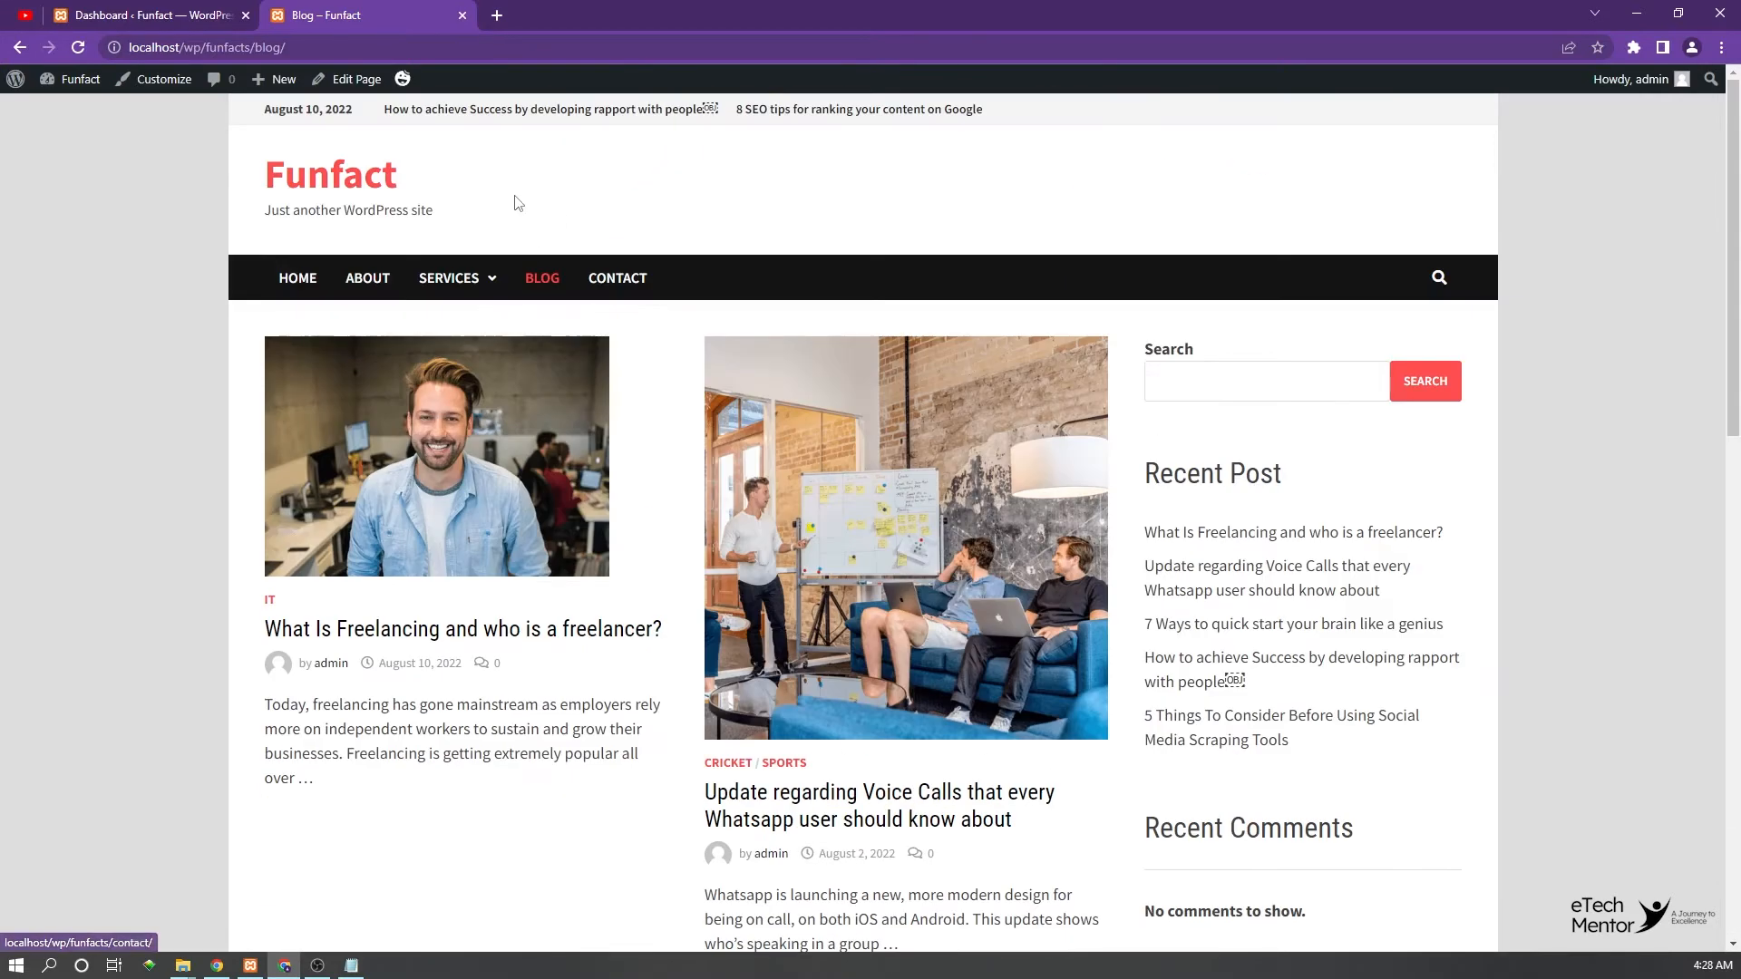
From the WordPress dashboard, search the plugins available to add for "simple custom post order"
{"action": "left_click", "coordinate": [115, 7]}
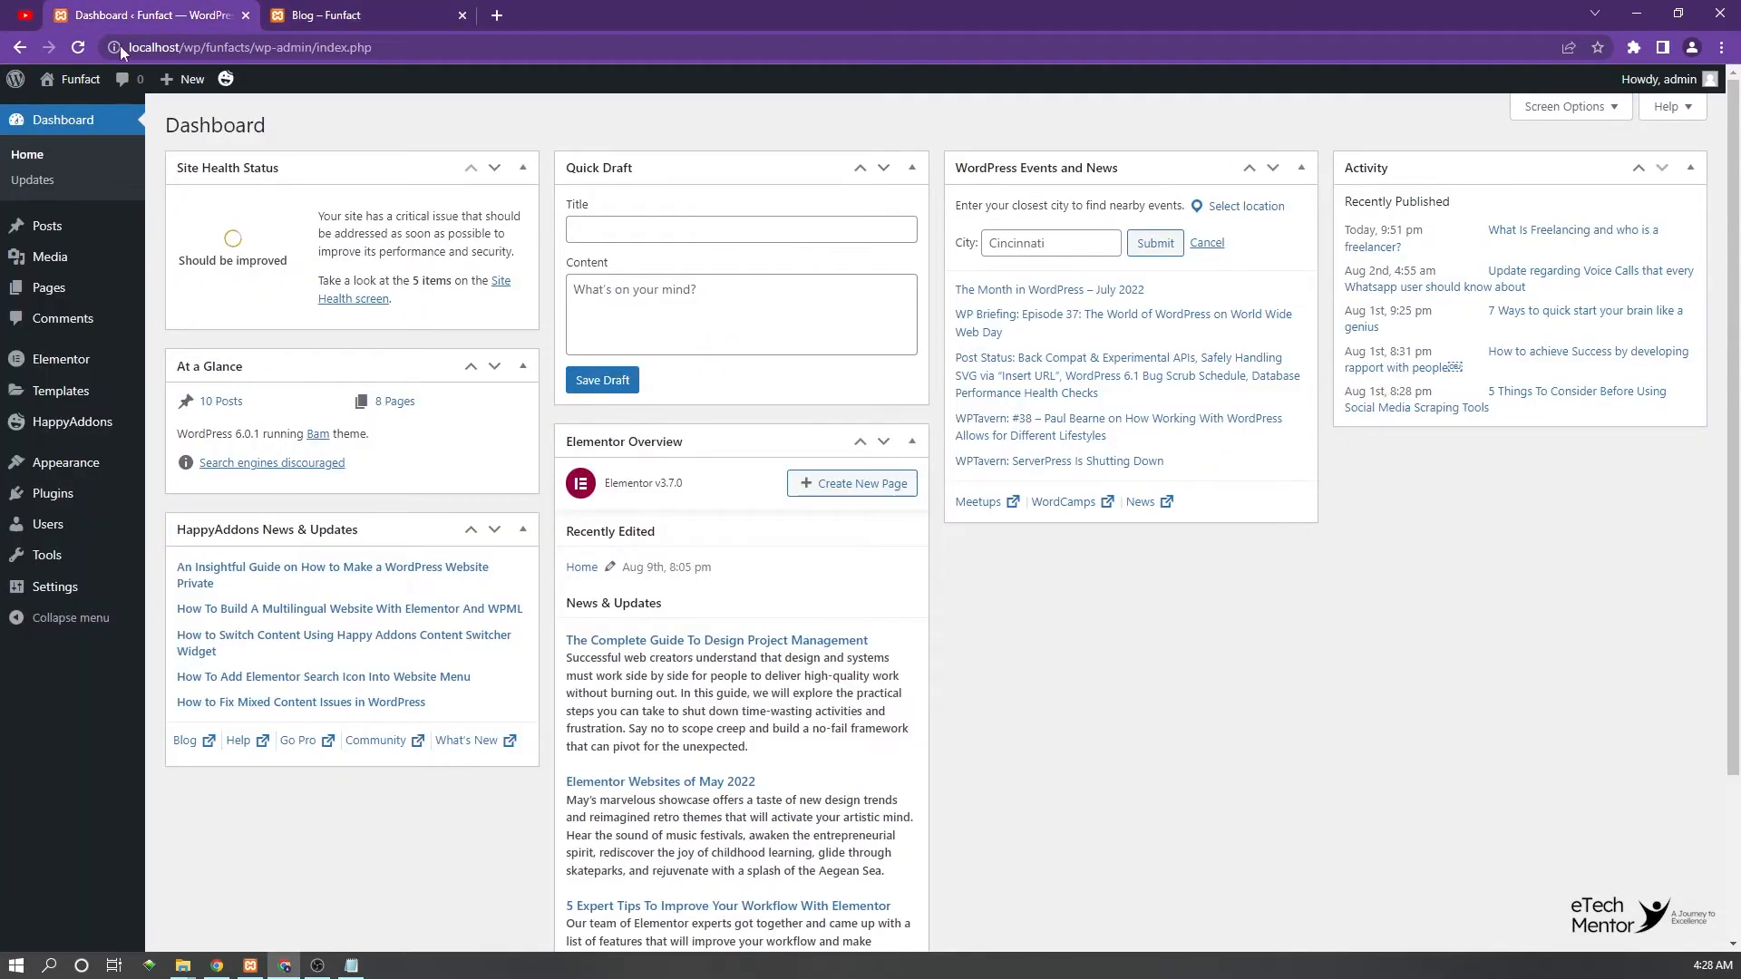
{"action": "mouse_move", "coordinate": [46, 501]}
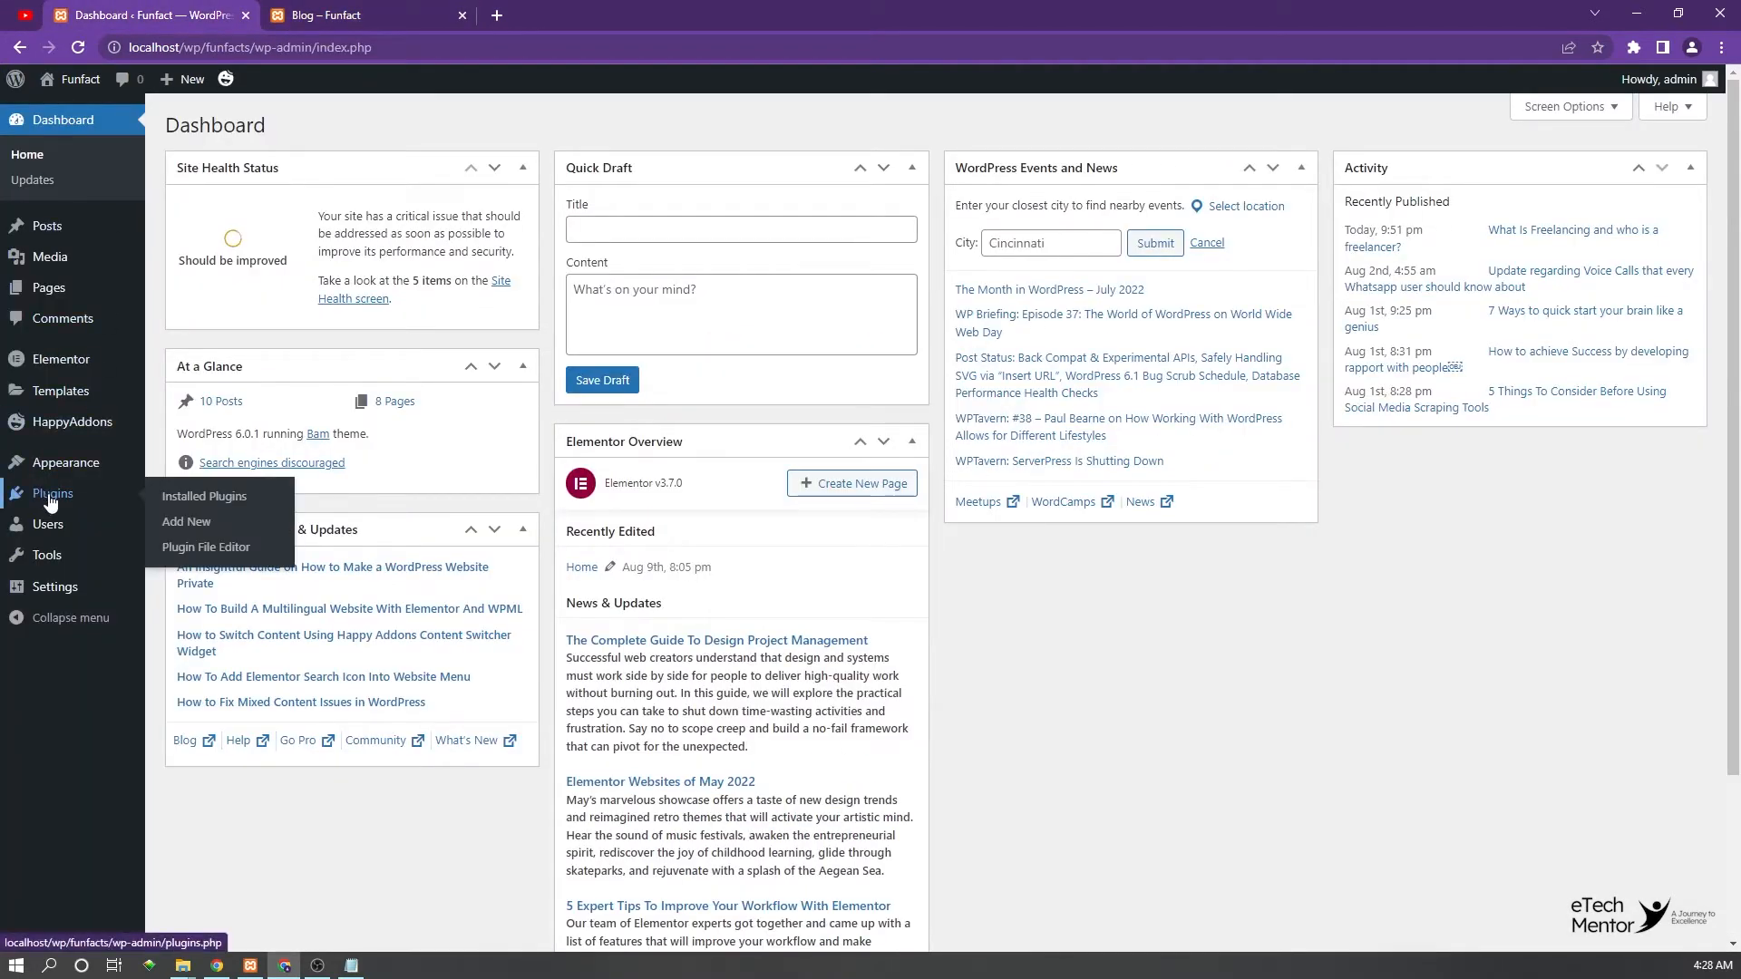
{"action": "left_click", "coordinate": [193, 528]}
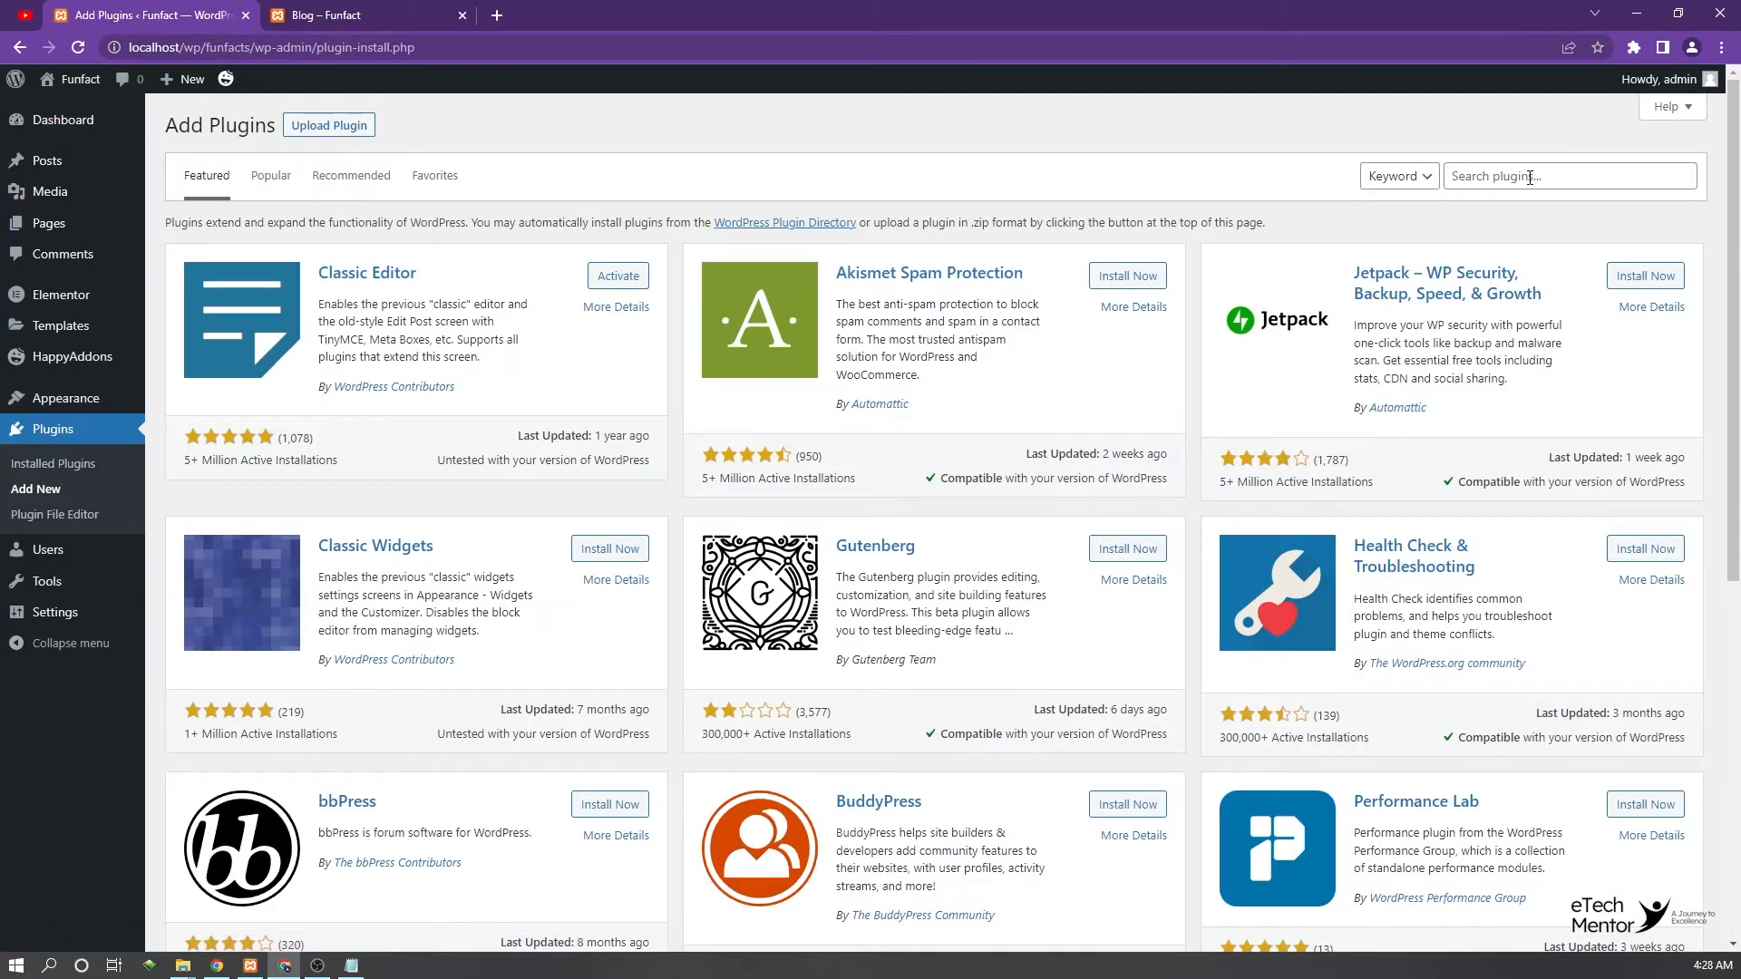
{"action": "left_click", "coordinate": [1530, 178]}
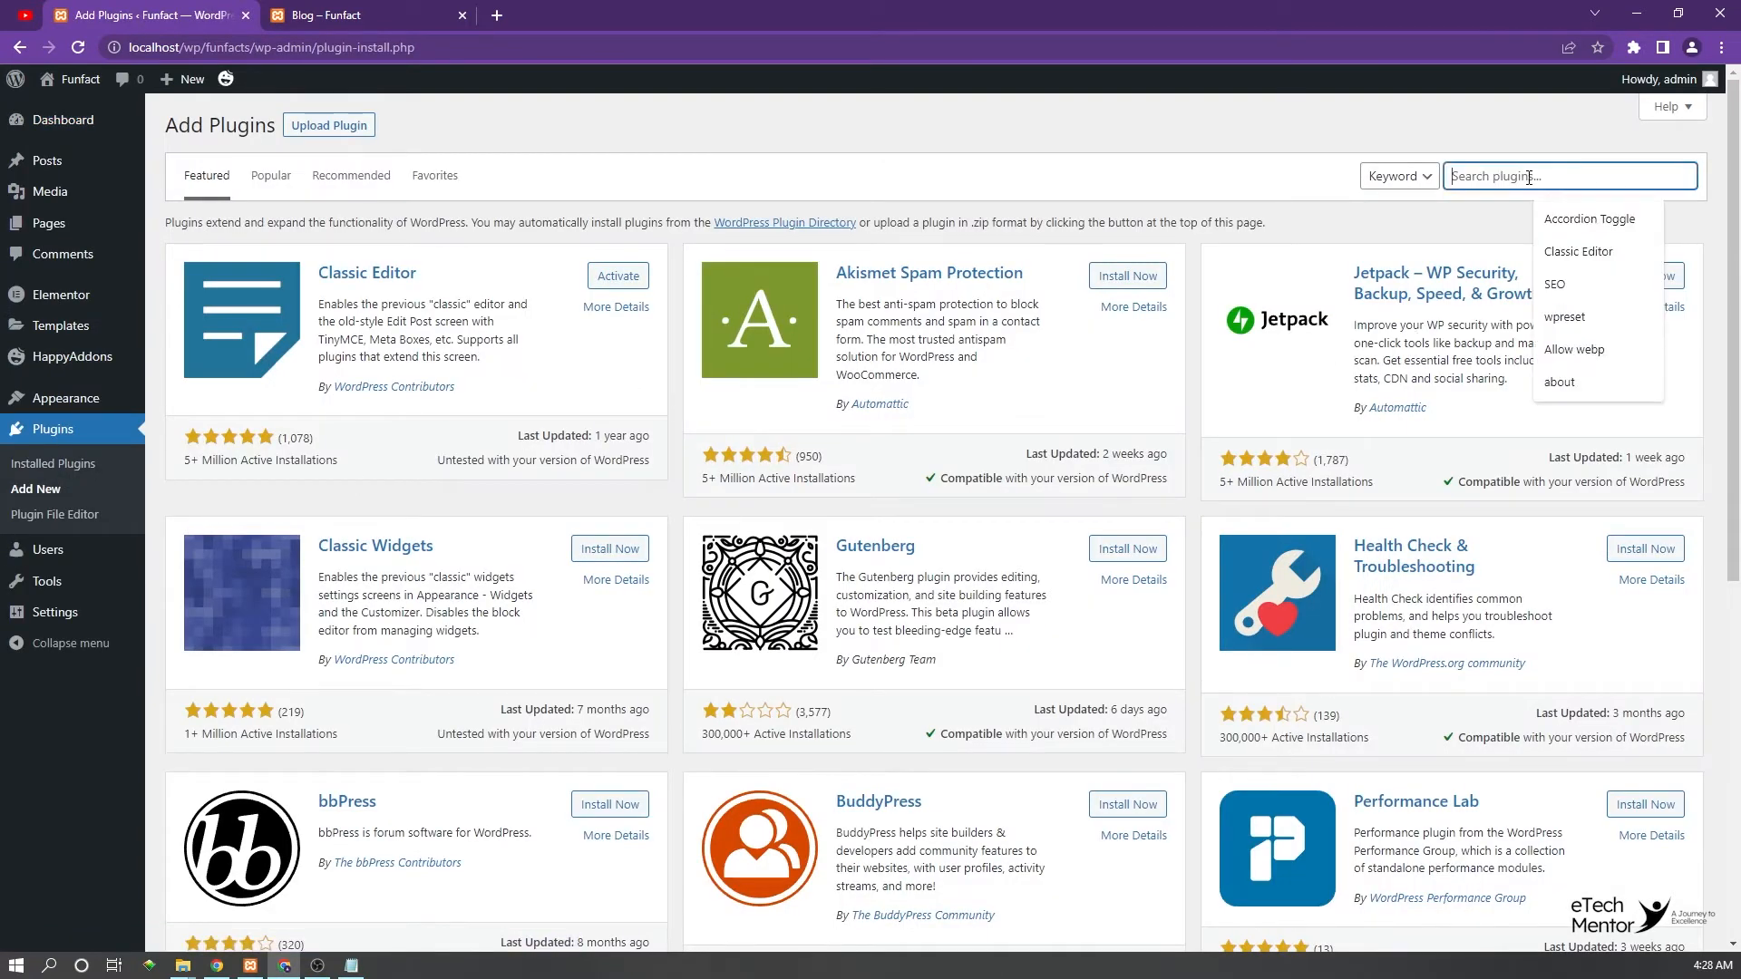
{"action": "type", "text": "simple"}
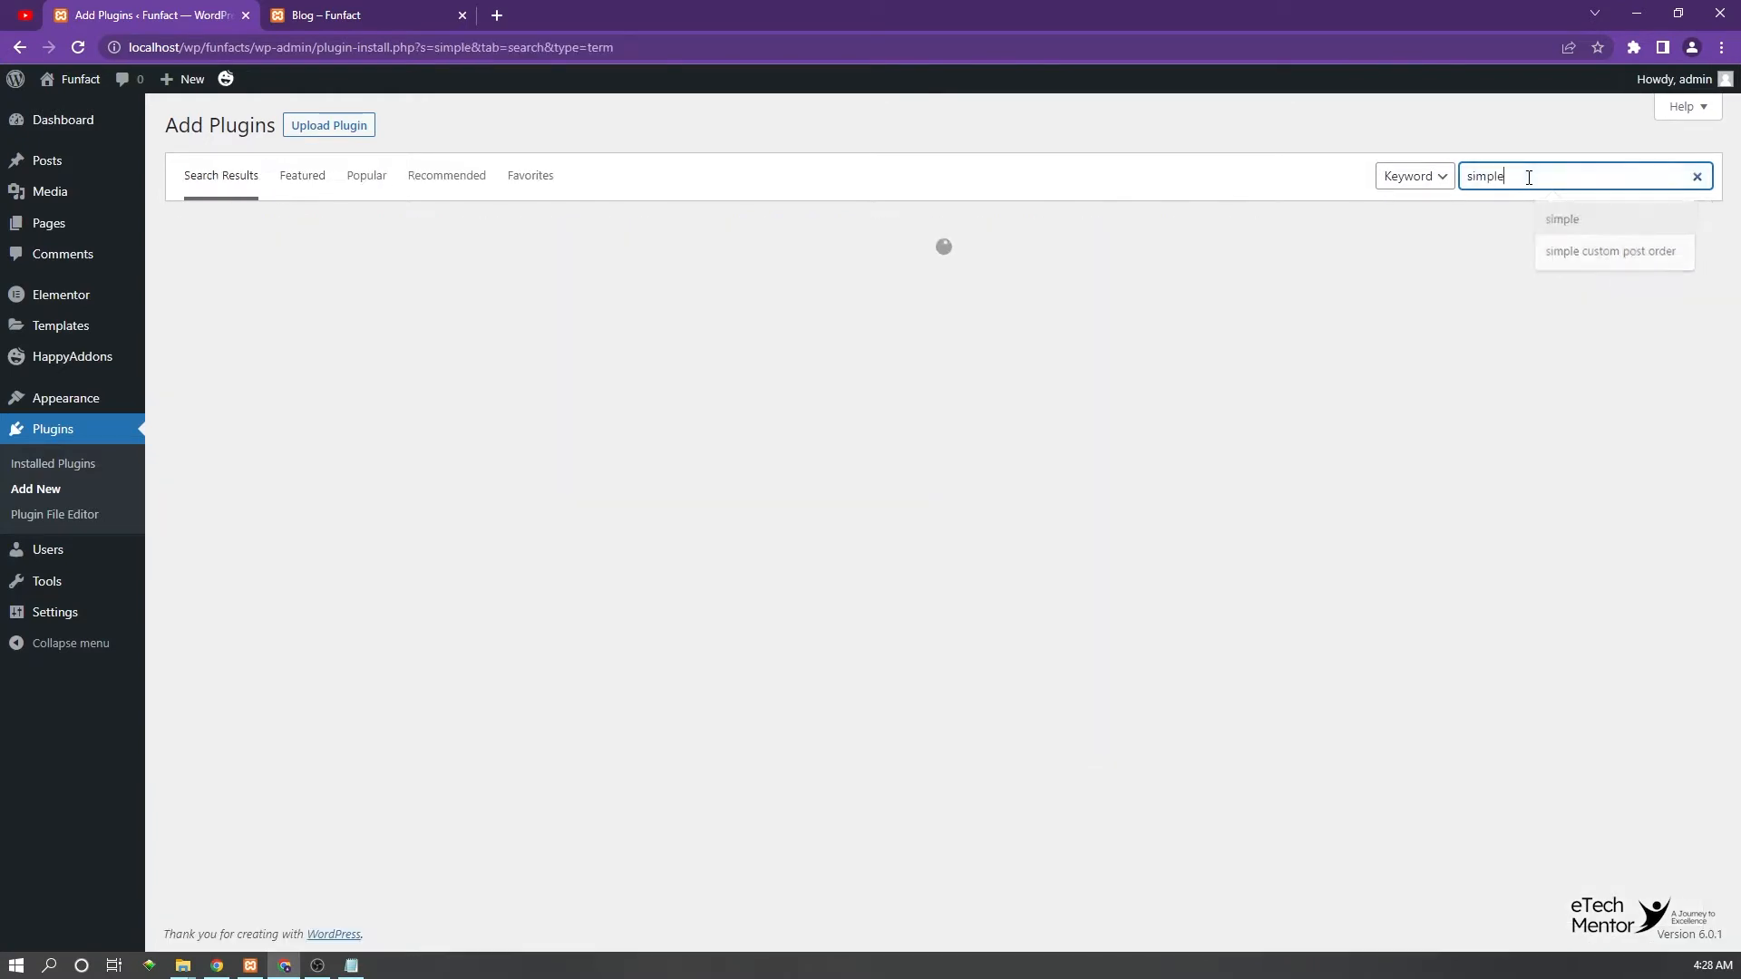
{"action": "key", "text": "Down"}
{"action": "key", "text": "Down"}
{"action": "key", "text": "Return"}
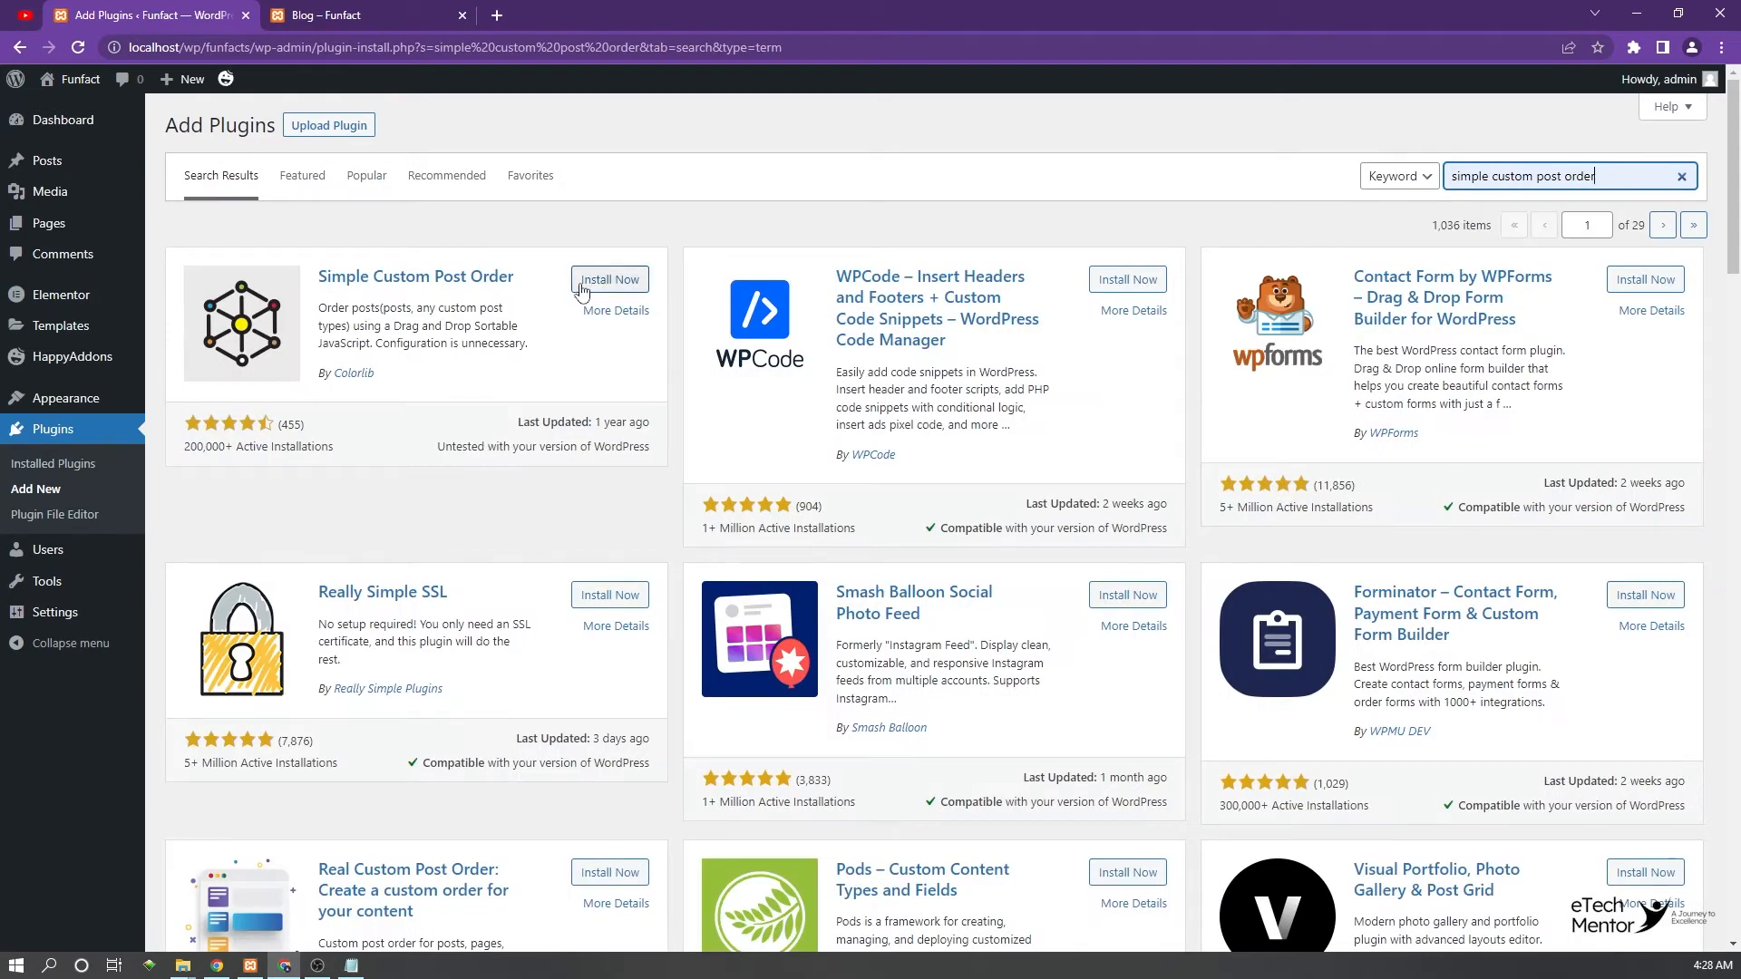
Install and activate the Simple Custom Post Order plugin, and dismiss the activation notice
{"action": "left_click", "coordinate": [605, 282]}
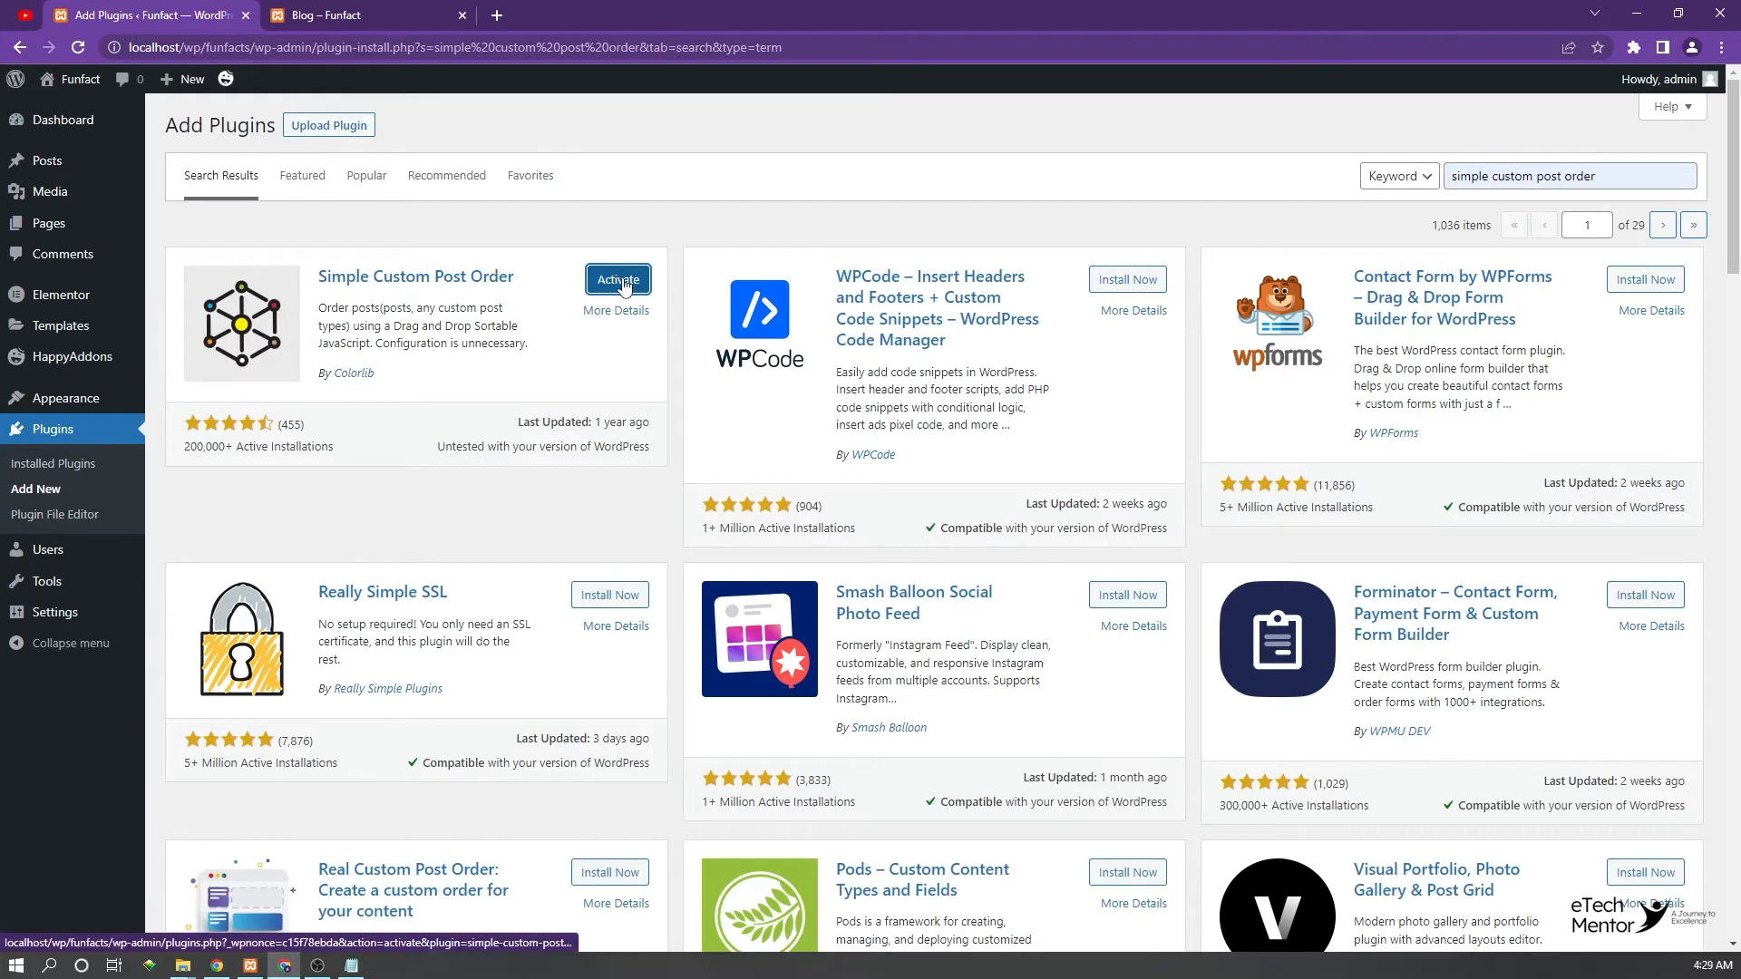
{"action": "left_click", "coordinate": [624, 285]}
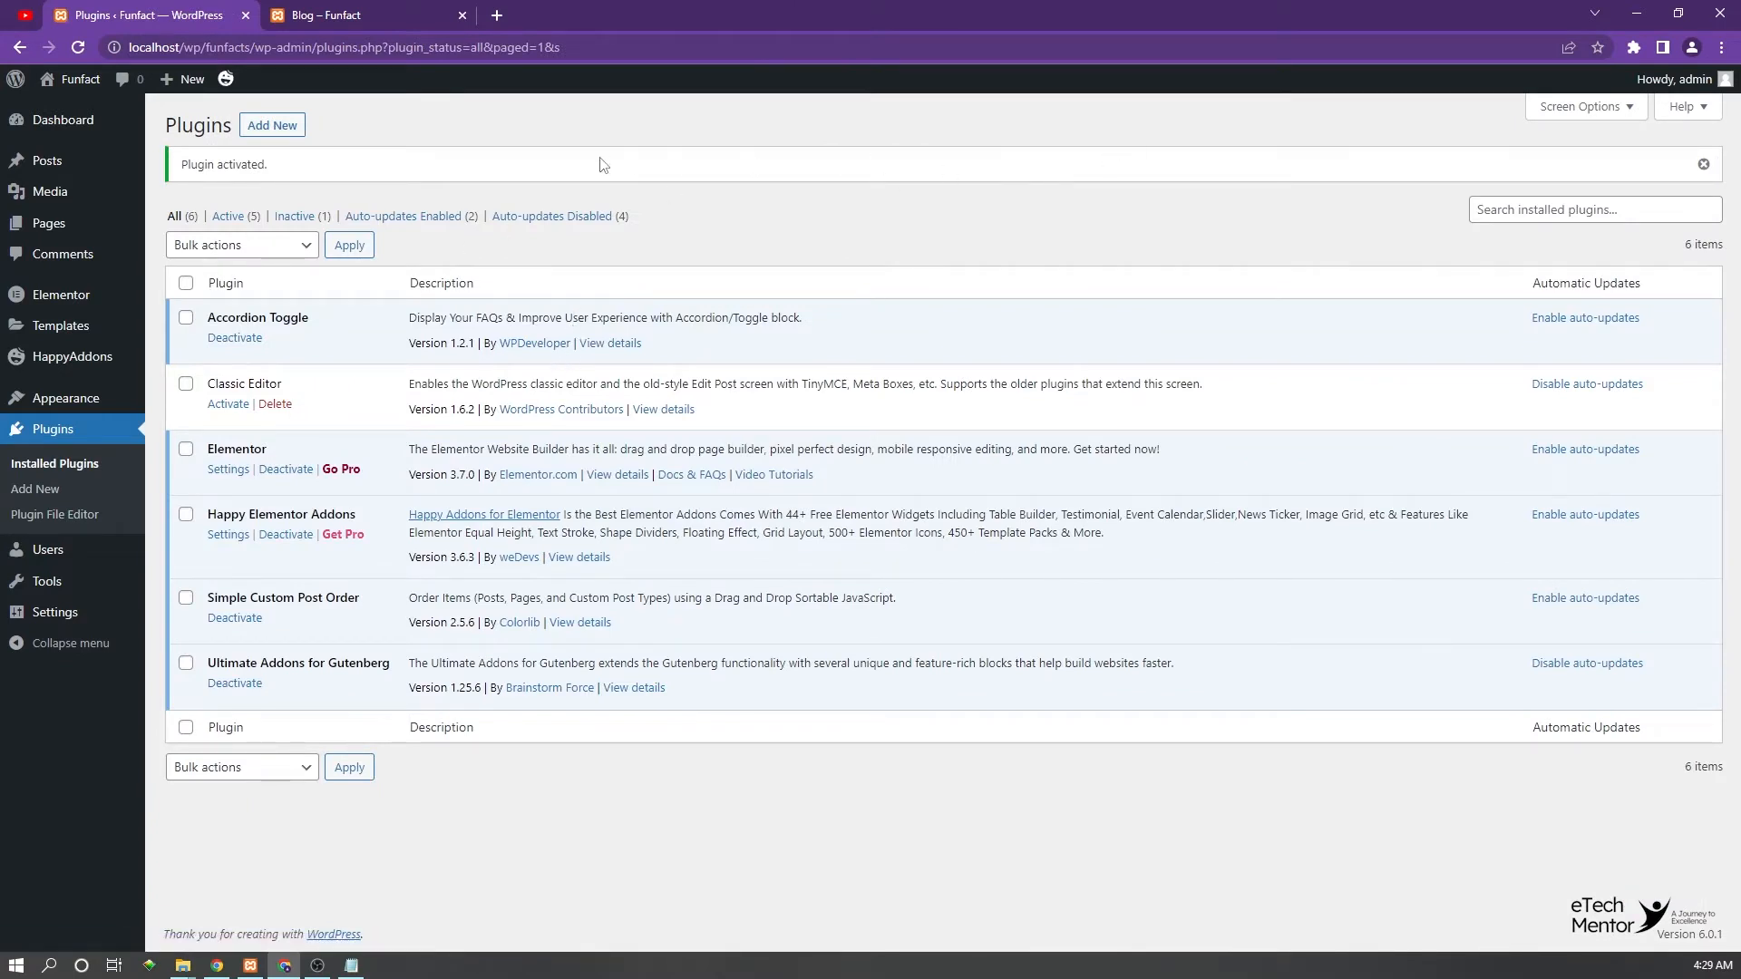
{"action": "left_click", "coordinate": [1703, 164]}
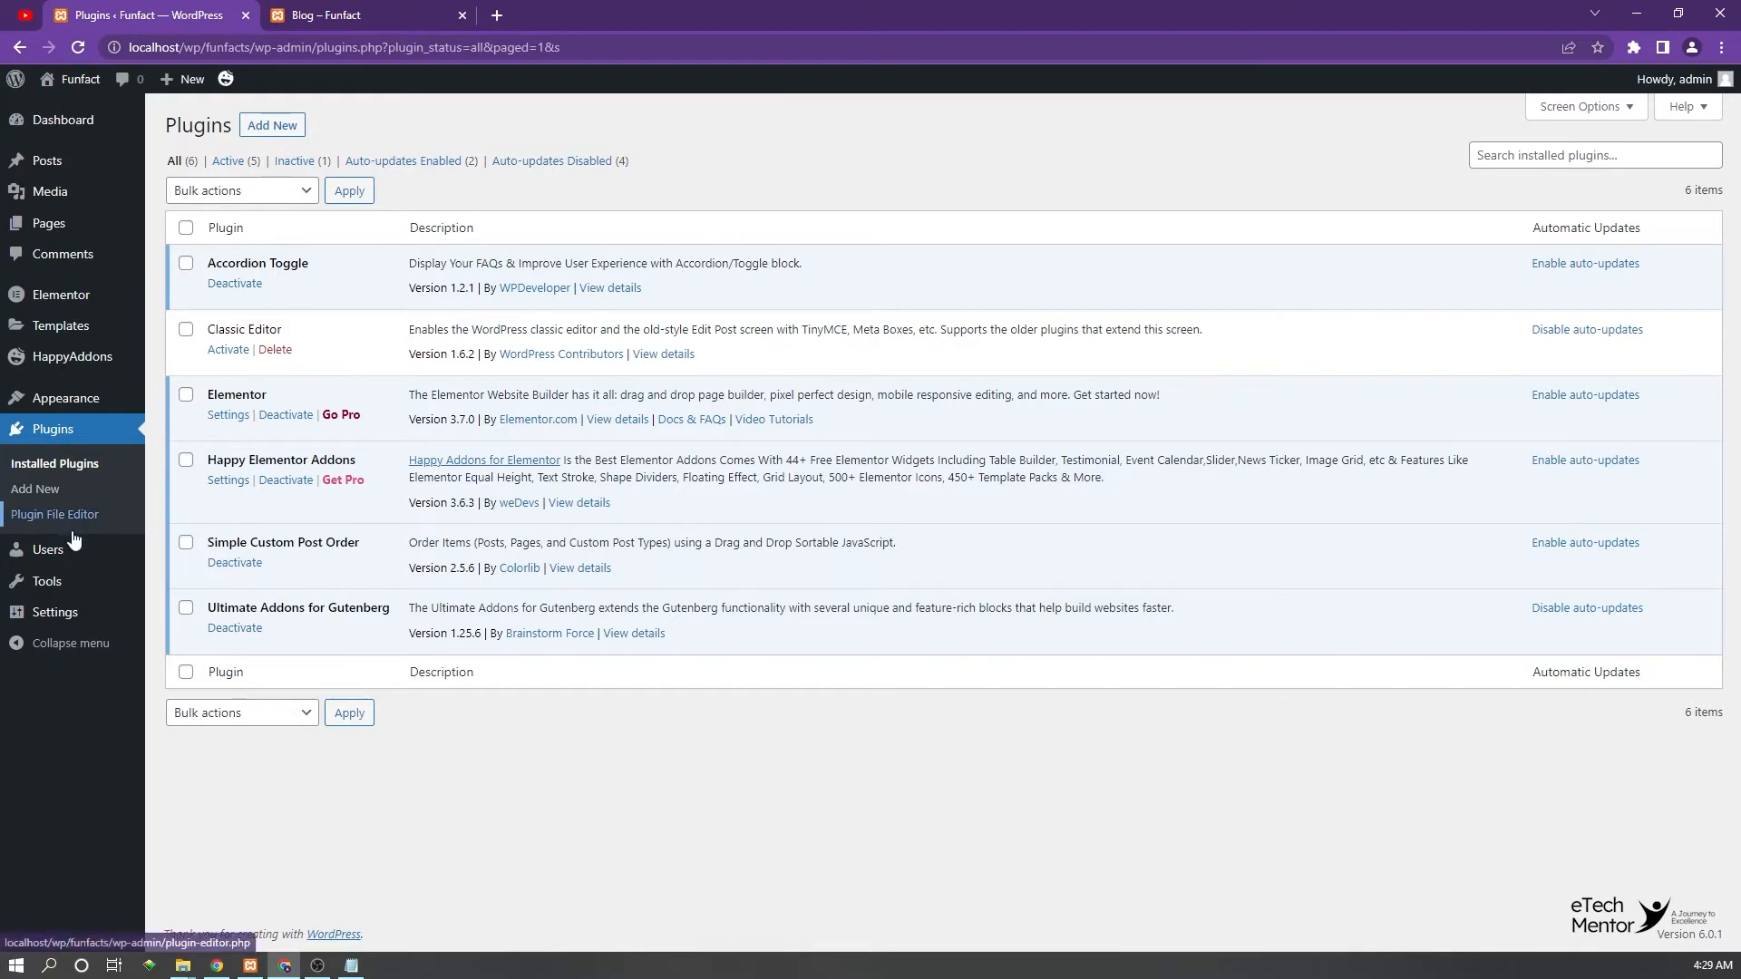
In the SCPOrder settings, enable sorting for the Posts post type only and update the settings
{"action": "mouse_move", "coordinate": [56, 615]}
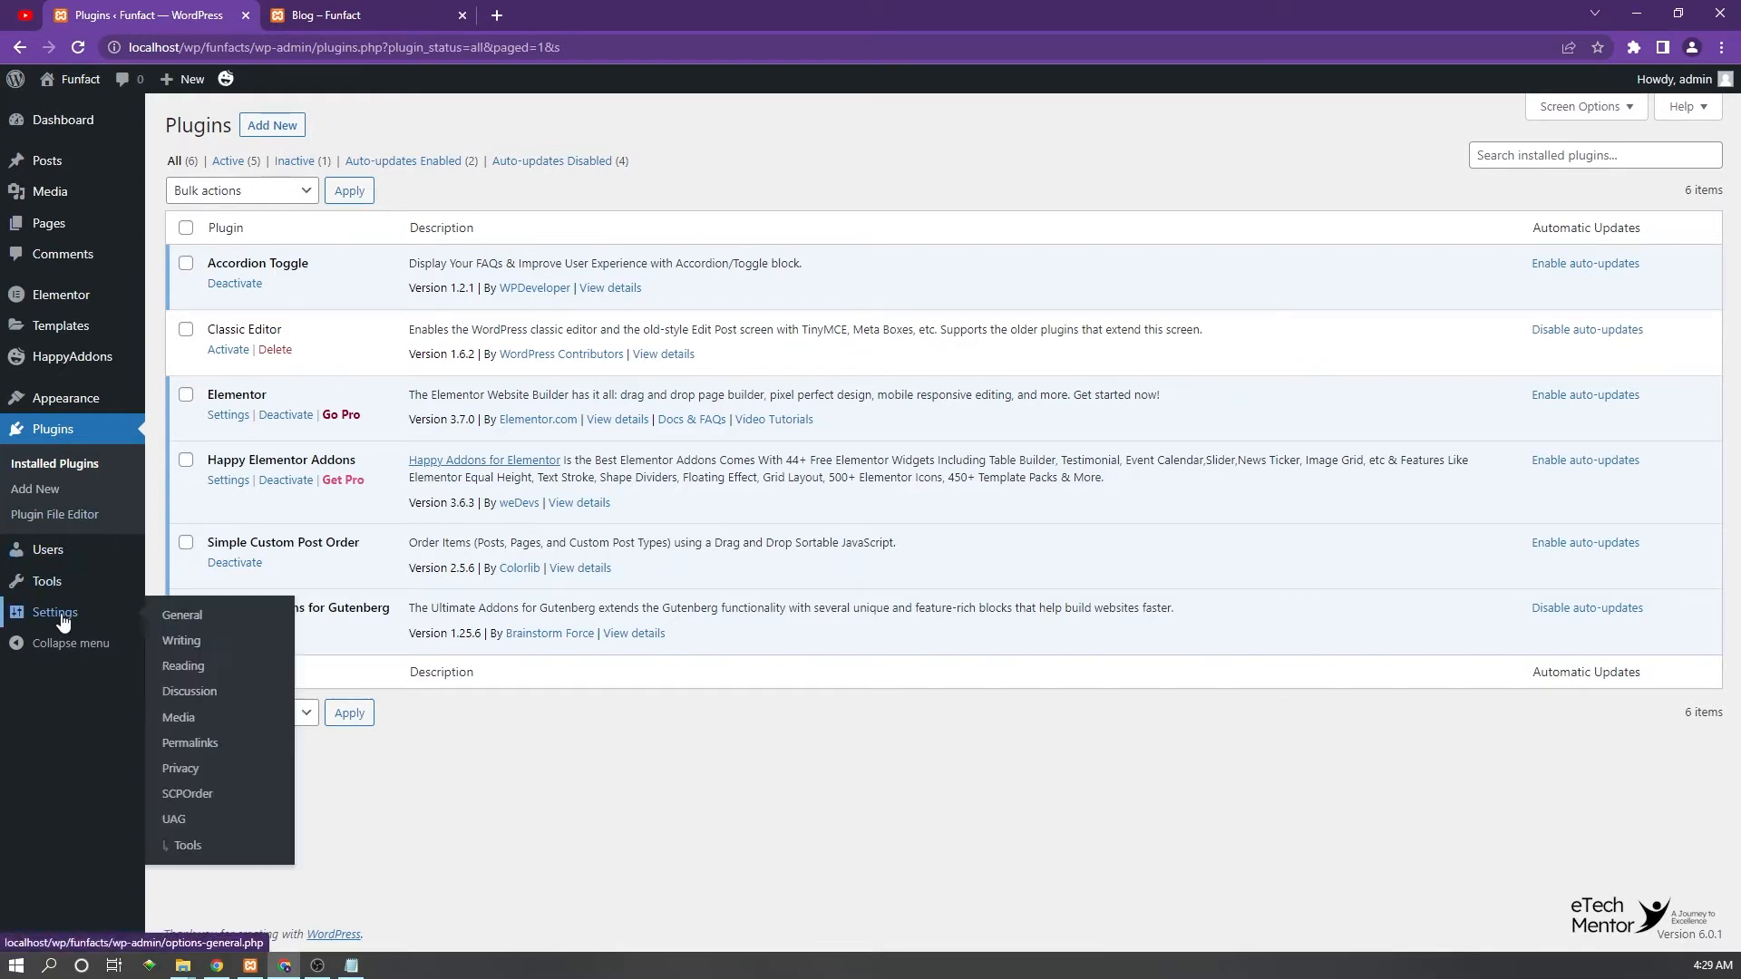
{"action": "left_click", "coordinate": [205, 795]}
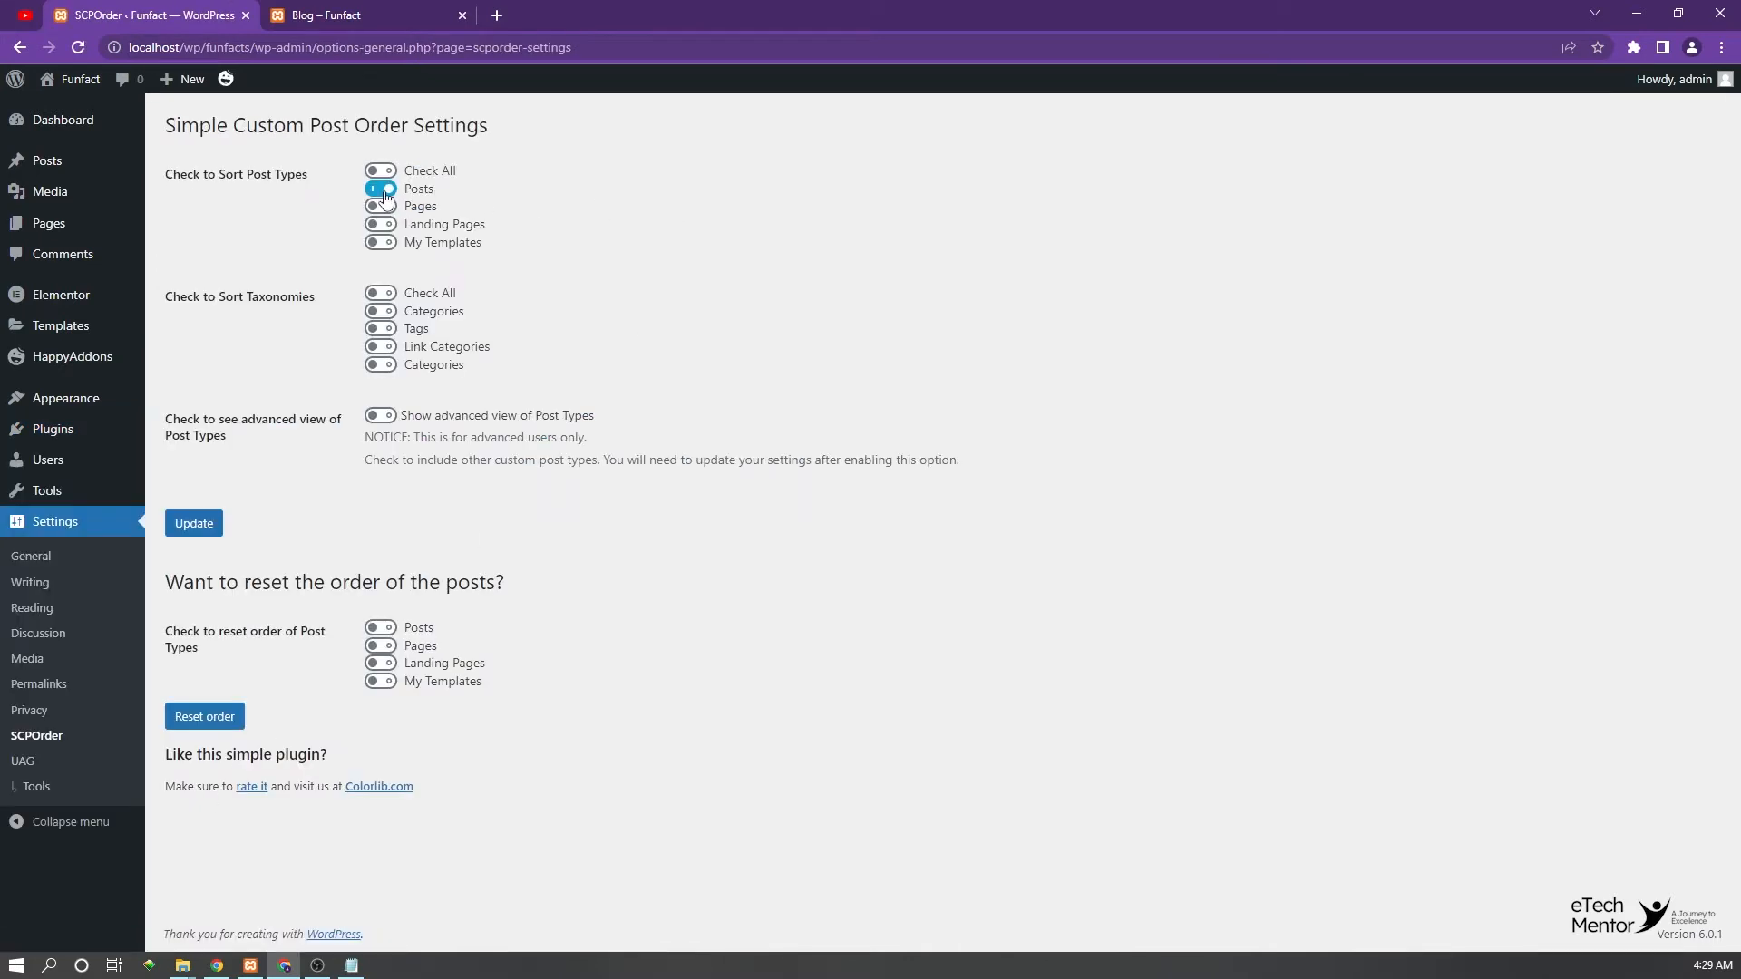
{"action": "left_click", "coordinate": [377, 191]}
{"action": "left_click", "coordinate": [386, 190]}
{"action": "left_click", "coordinate": [196, 526]}
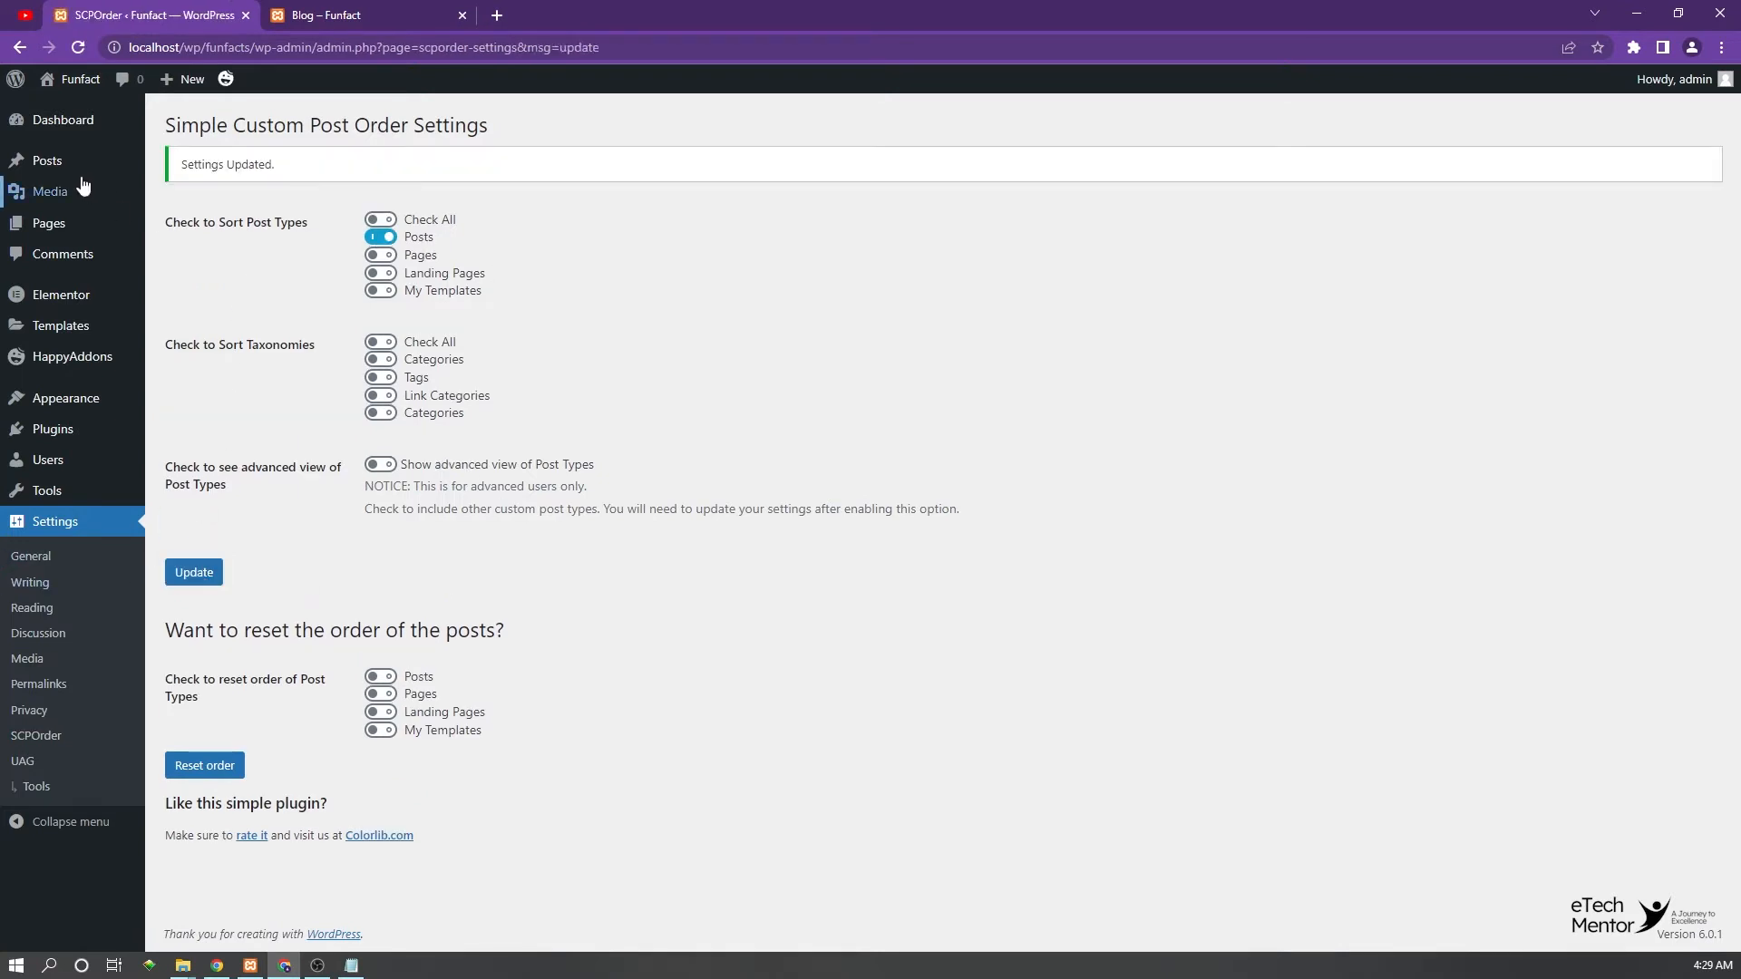
Move "8 SEO tips for ranking your content on Google" to the top of the posts list and reload the blog page
{"action": "left_click", "coordinate": [60, 162]}
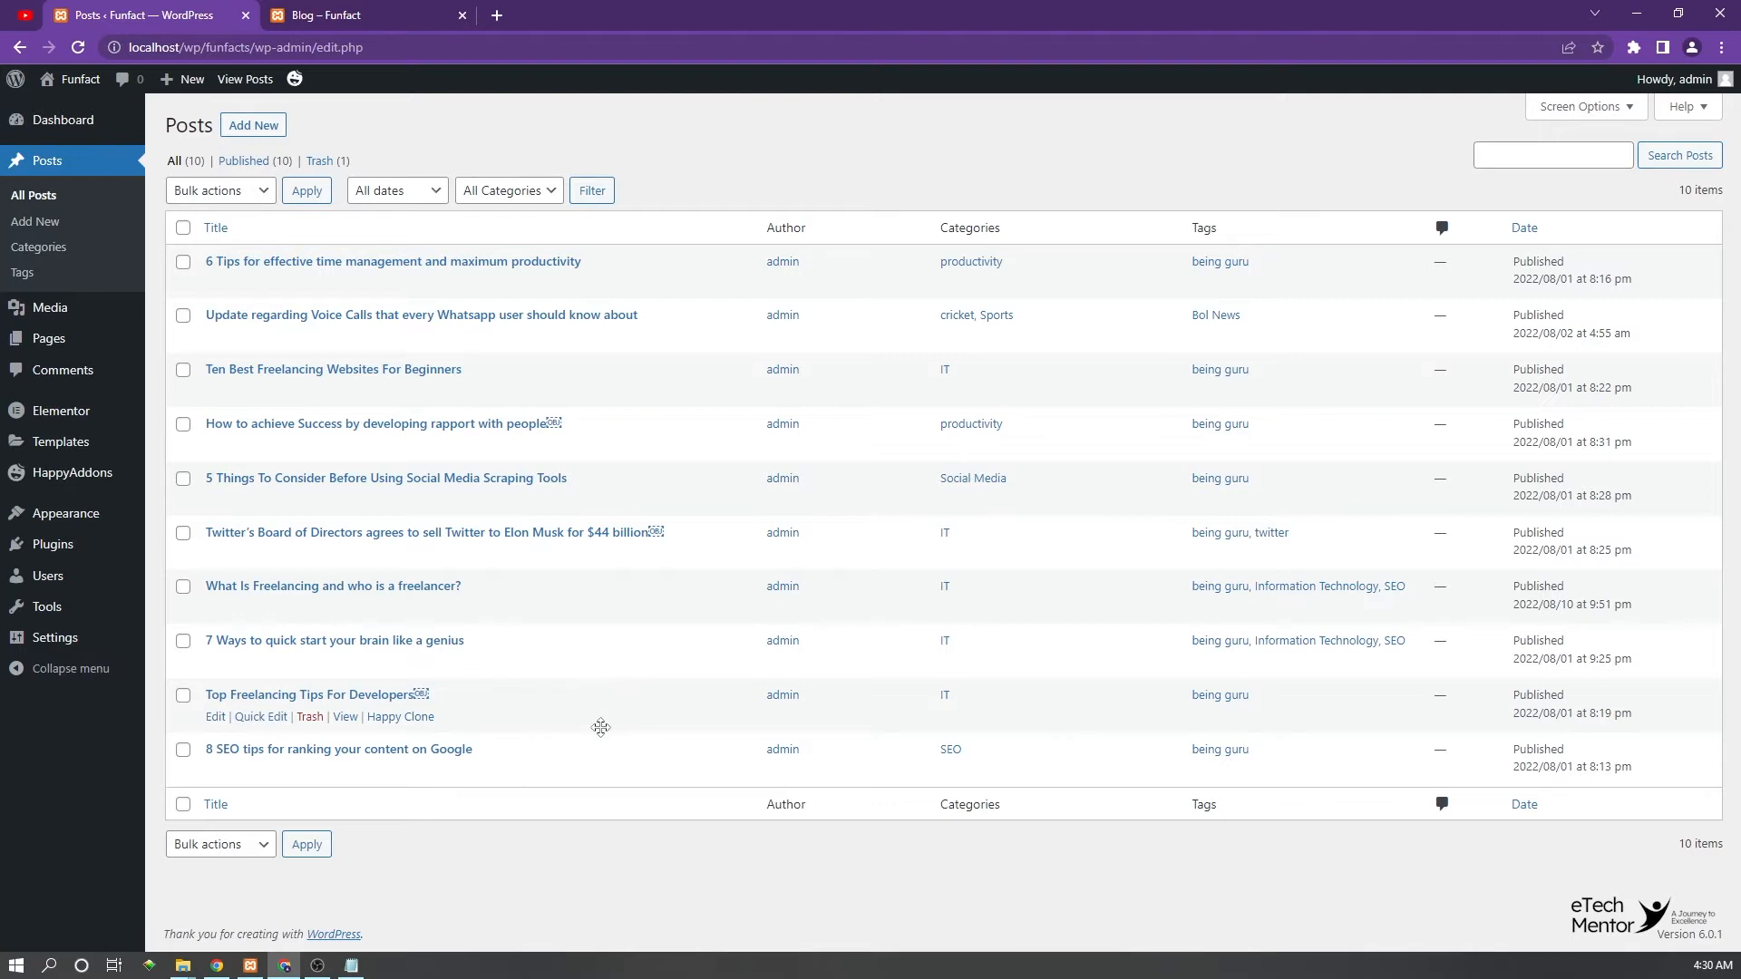
{"action": "left_click_drag", "start_coordinate": [590, 760], "coordinate": [596, 260]}
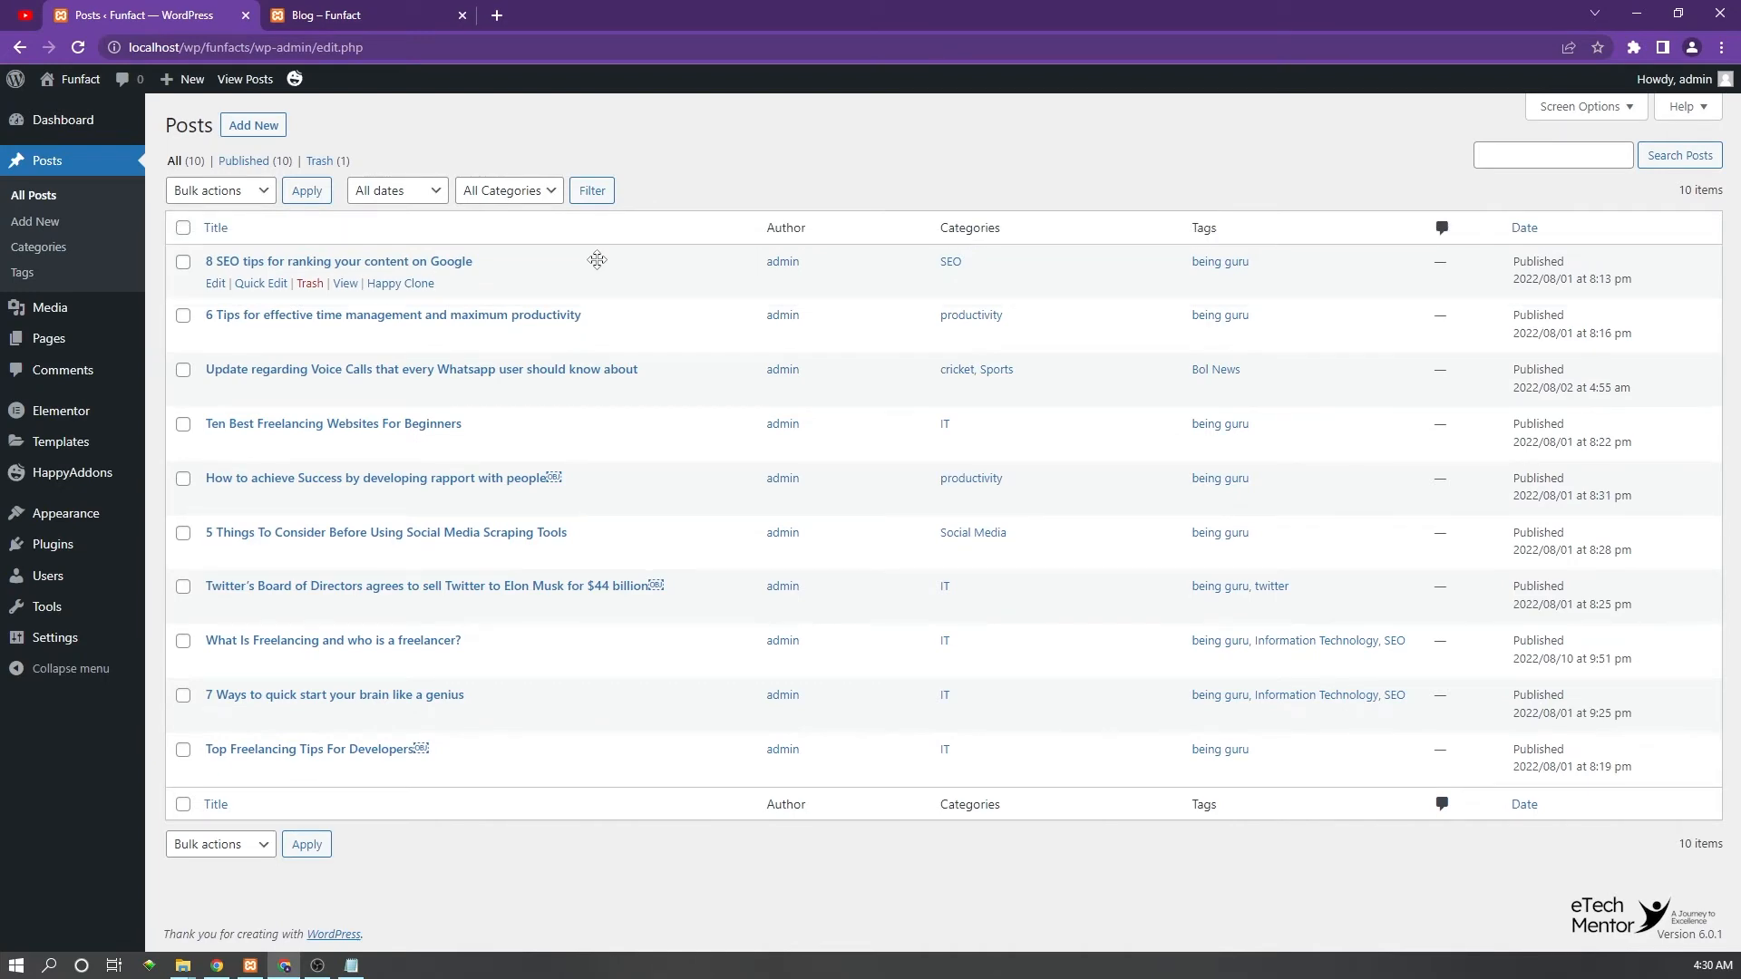
{"action": "left_click", "coordinate": [358, 15]}
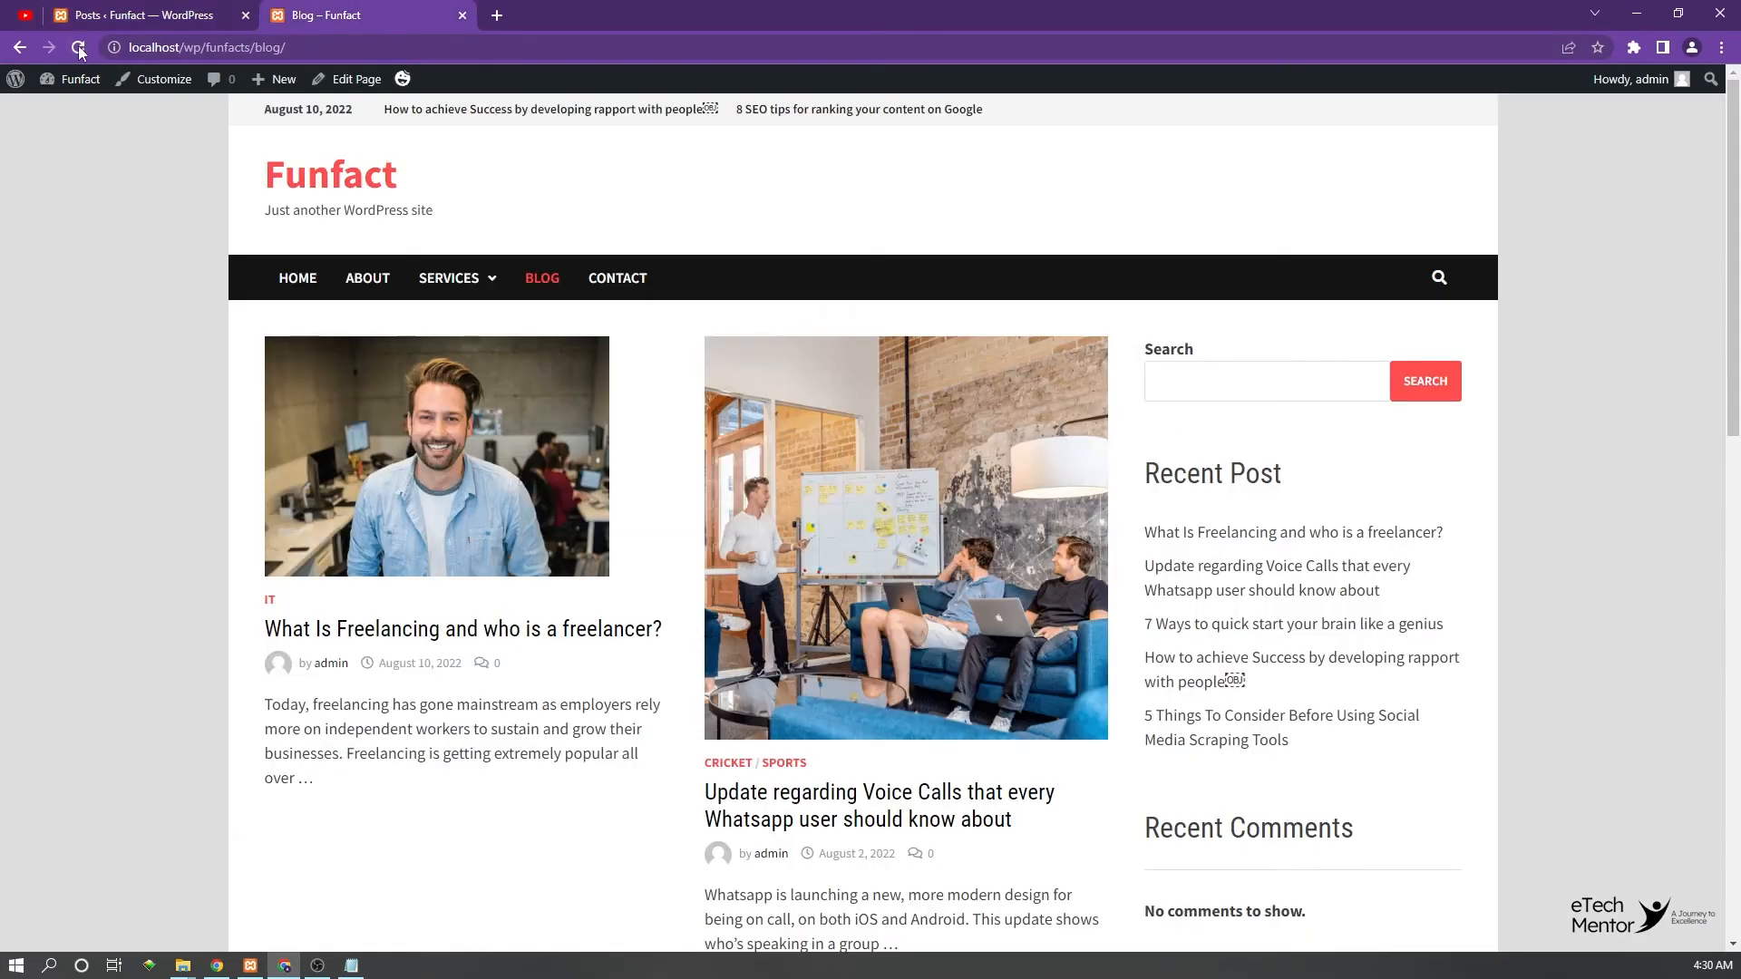
{"action": "left_click", "coordinate": [78, 48]}
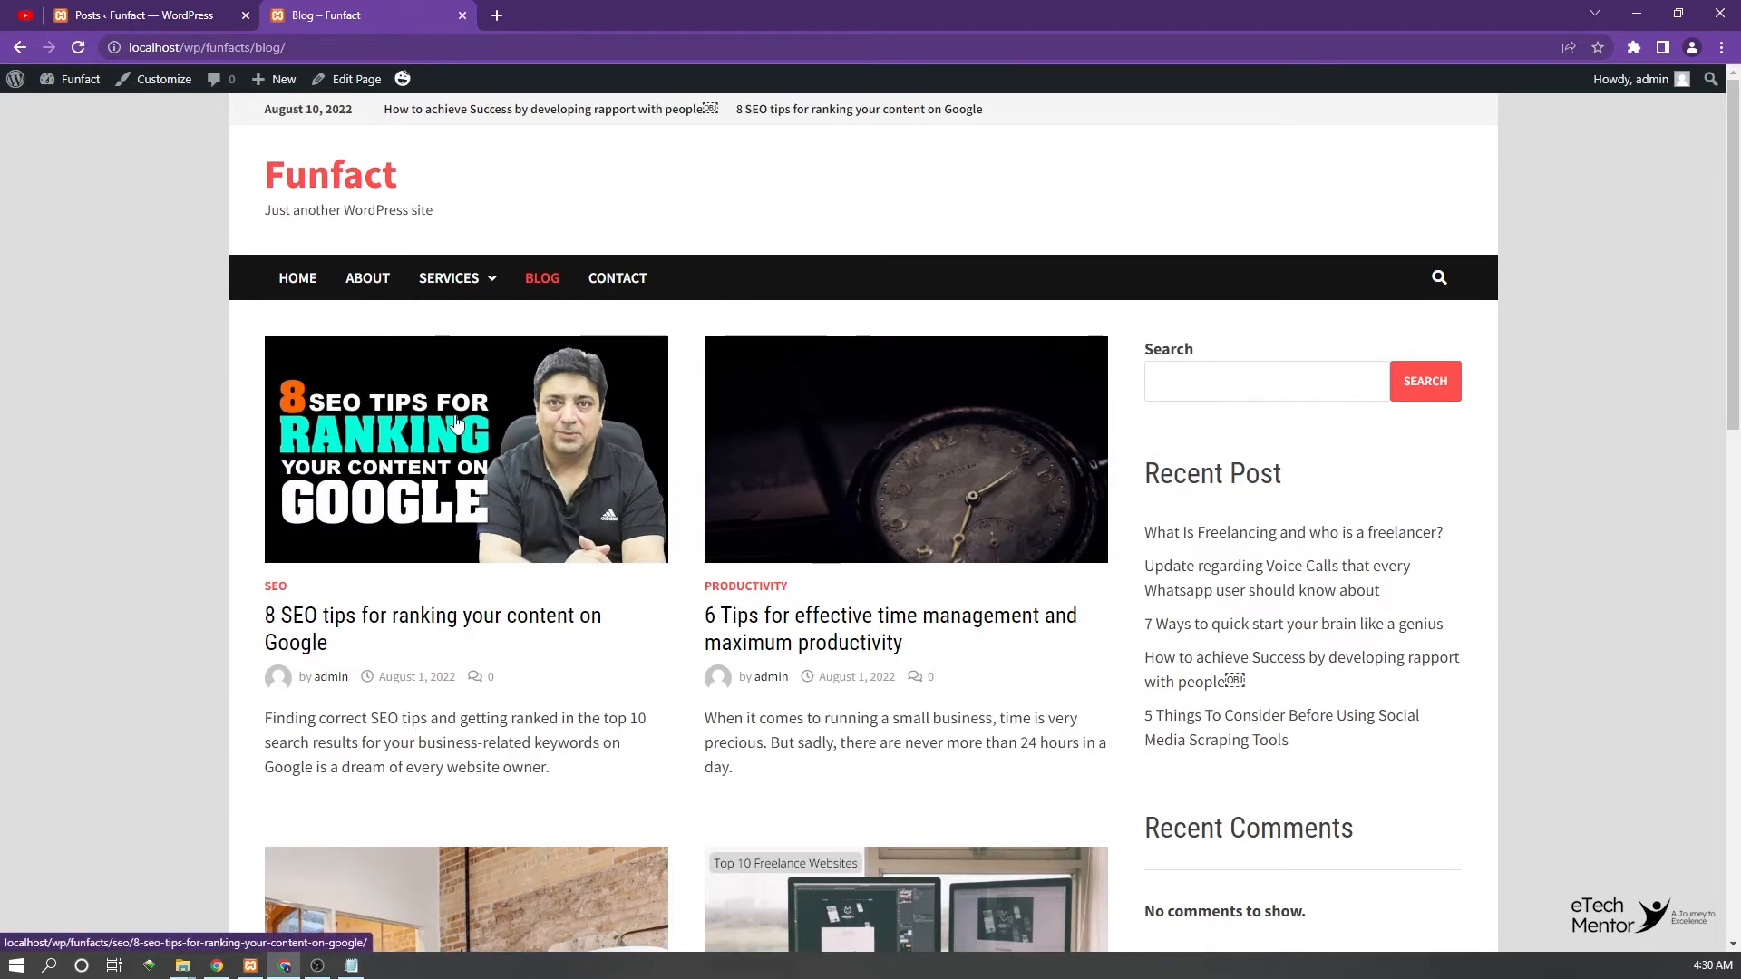
Move "What Is Freelancing and who is a freelancer?" to second place in the posts list and reload the blog page
{"action": "left_click", "coordinate": [160, 13]}
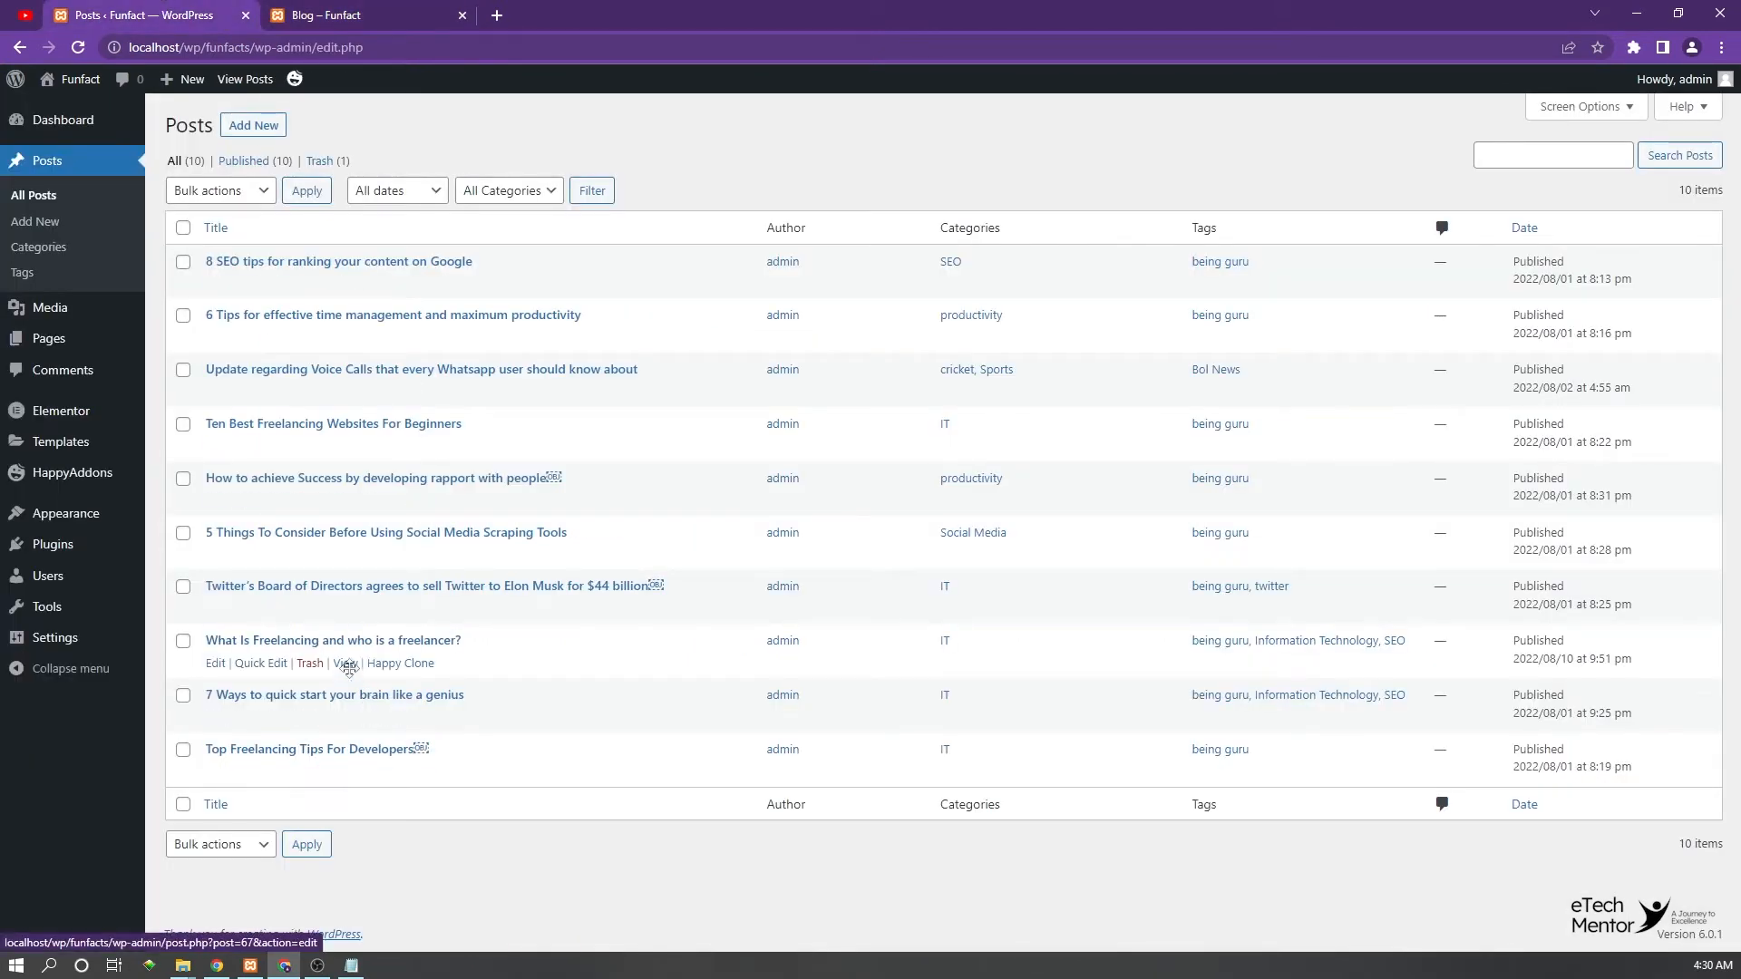
{"action": "left_click_drag", "start_coordinate": [530, 646], "coordinate": [517, 287]}
{"action": "left_click", "coordinate": [344, 15]}
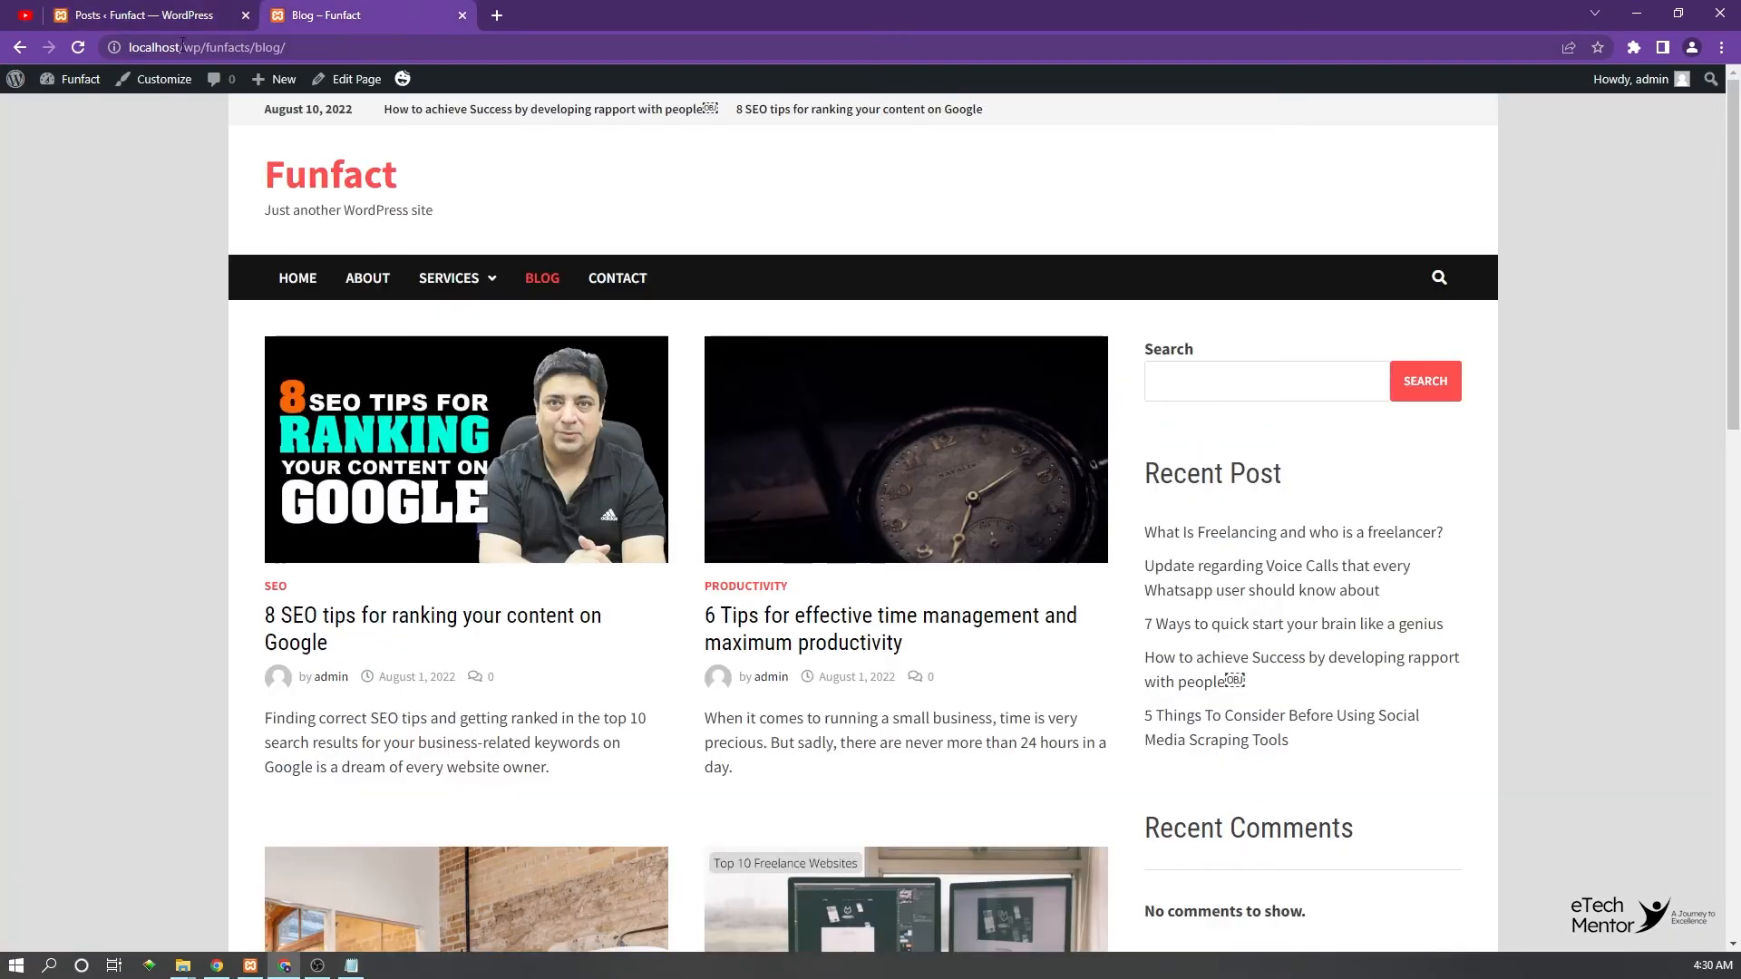
{"action": "left_click", "coordinate": [78, 47]}
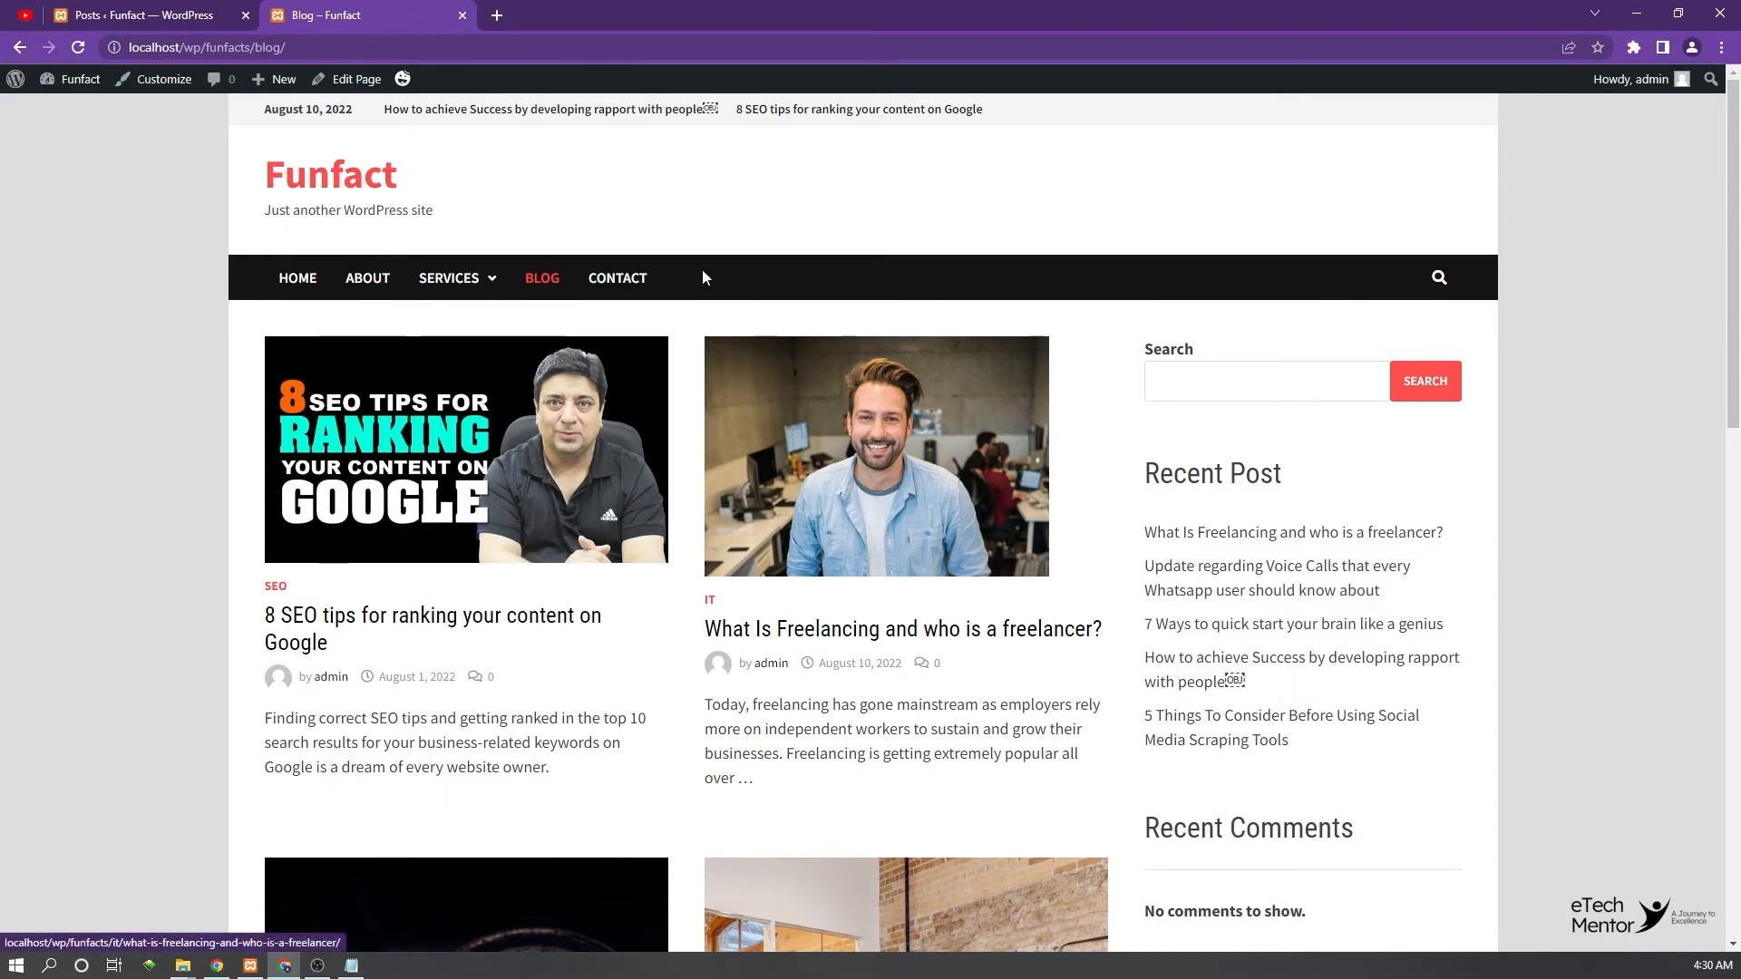
Move "5 Things To Consider Before Using Social Media Scraping Tools" to third place in the posts list
{"action": "left_click", "coordinate": [145, 16]}
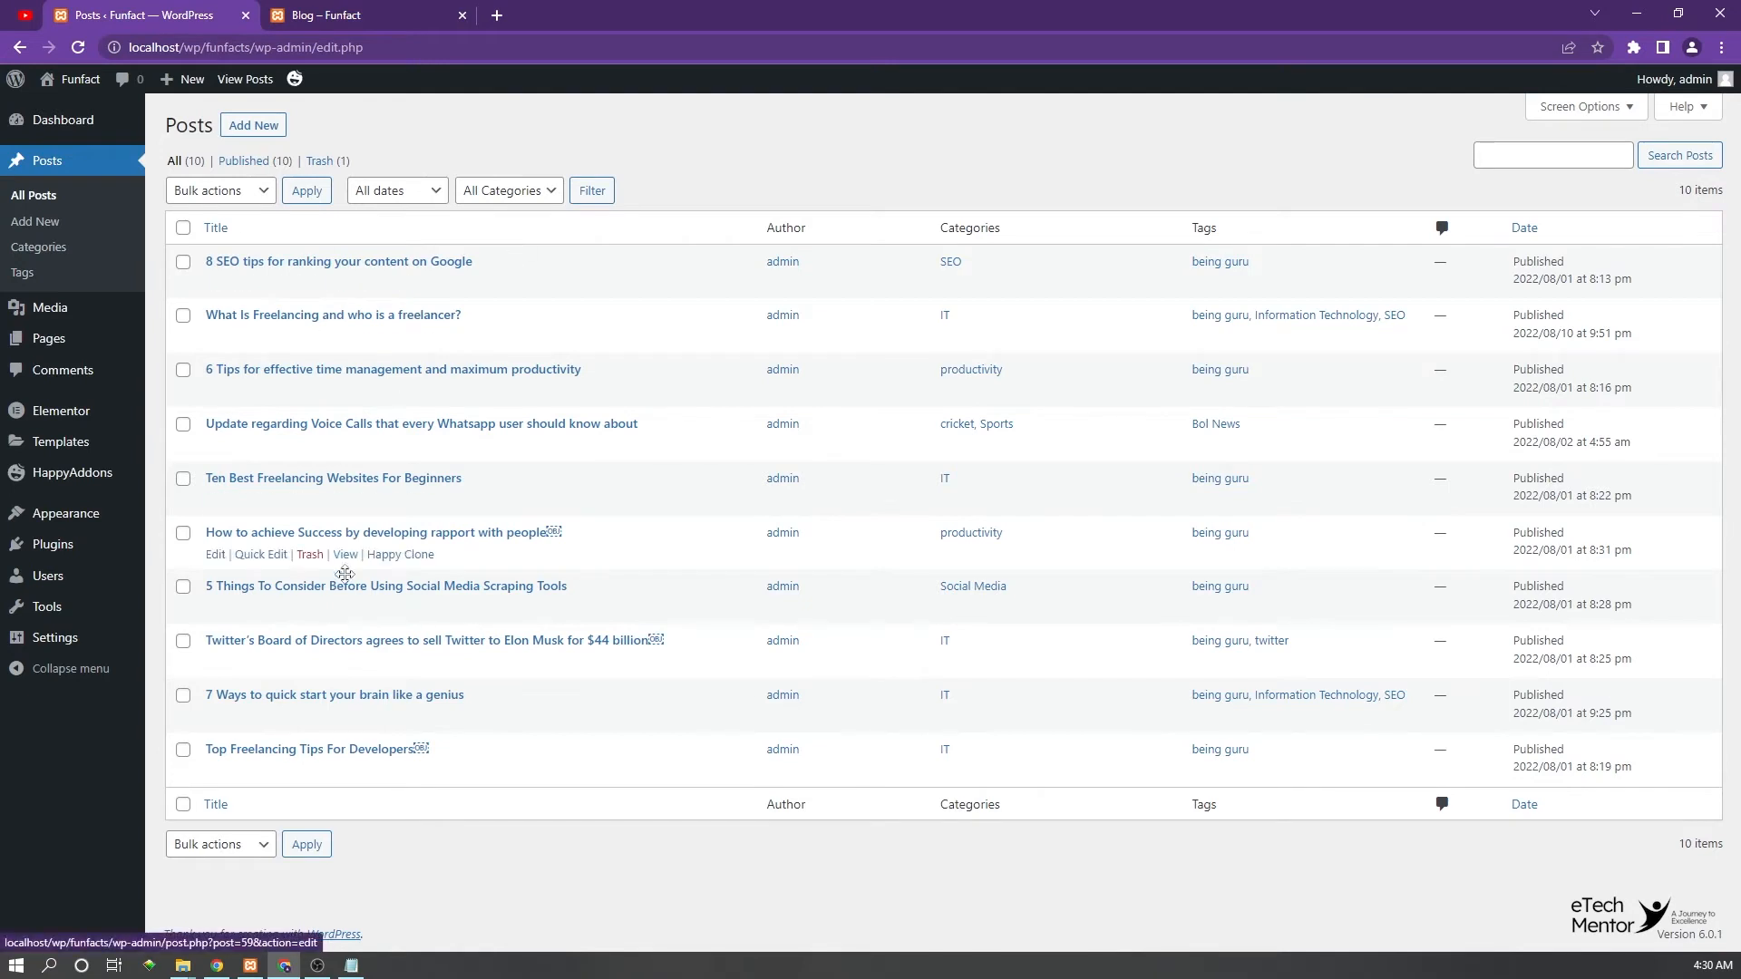
{"action": "left_click_drag", "start_coordinate": [614, 602], "coordinate": [490, 313]}
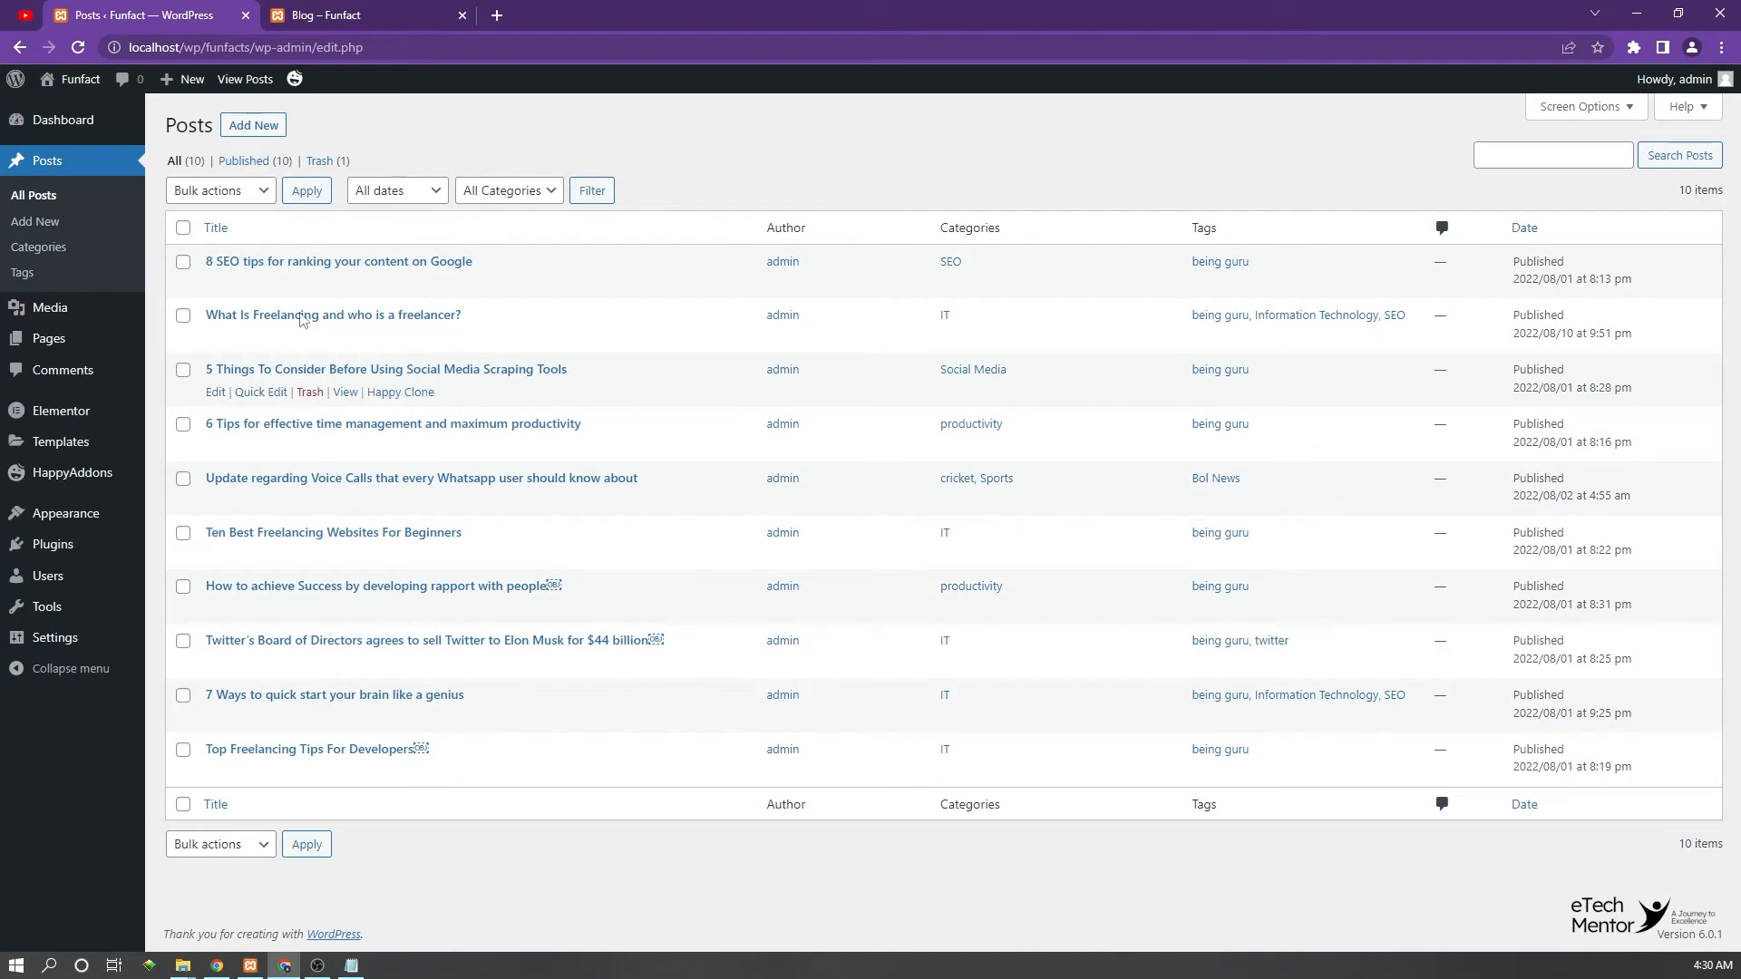
Reload the blog page and check the position of the social media scraping tools post
{"action": "left_click", "coordinate": [332, 14]}
{"action": "left_click", "coordinate": [78, 47]}
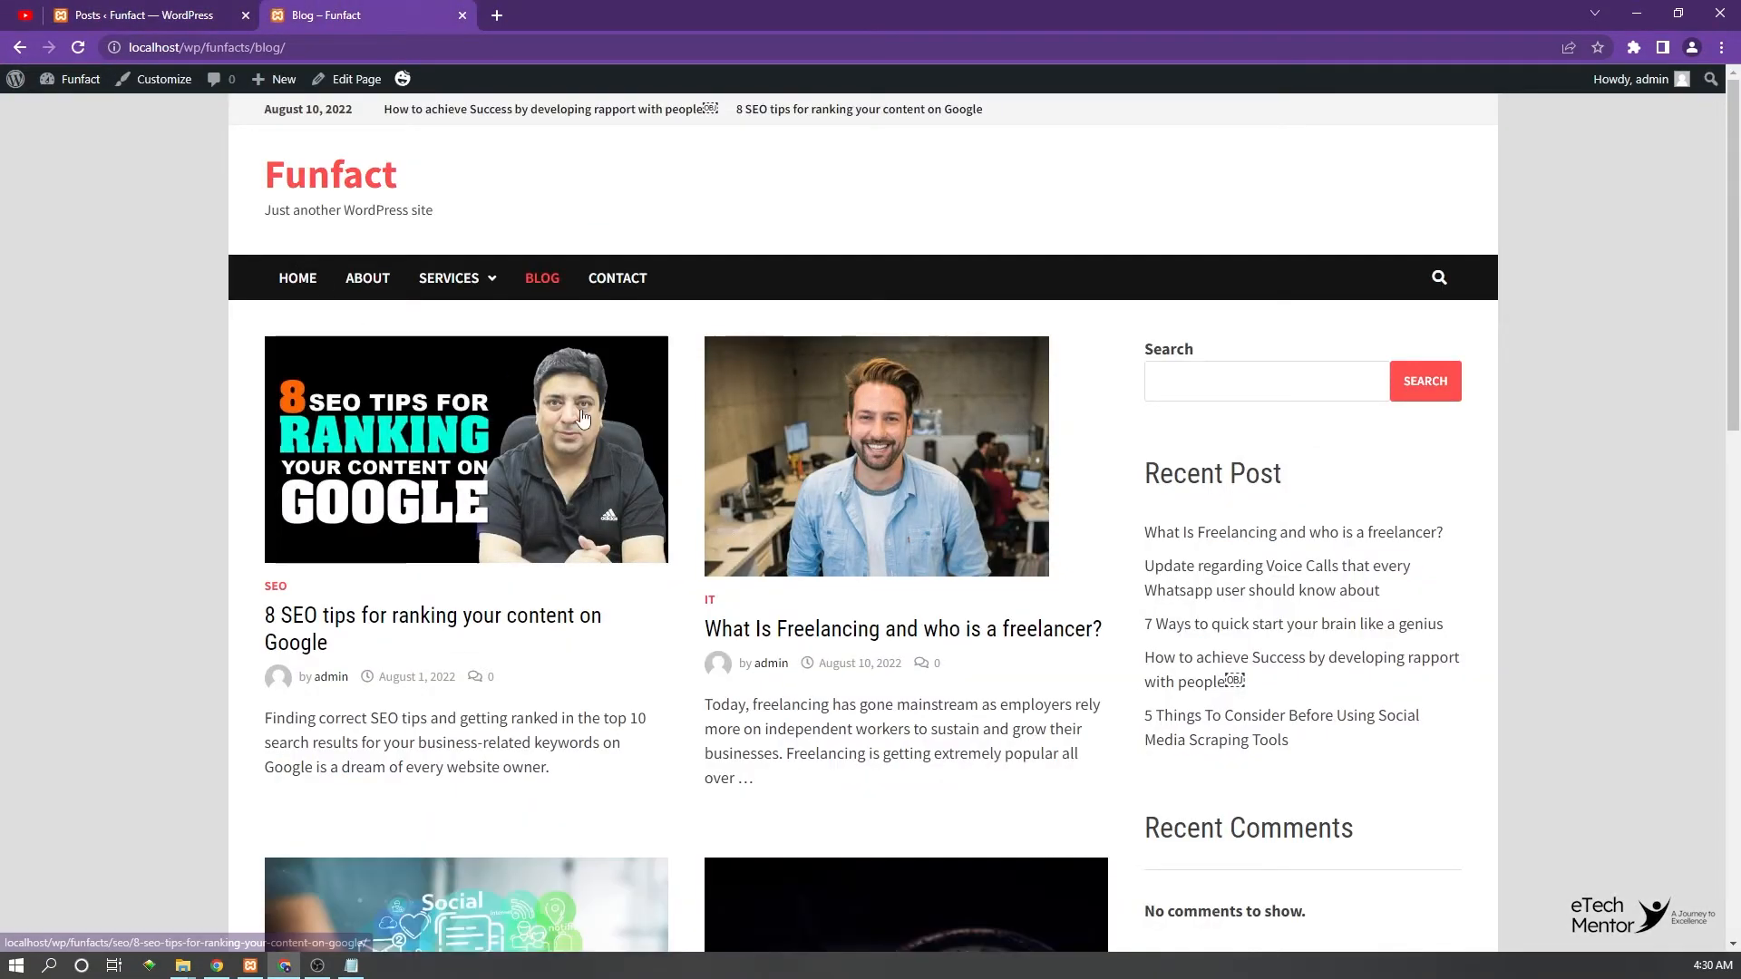
{"action": "scroll", "coordinate": [411, 563], "scroll_direction": "down", "scroll_amount": 5}
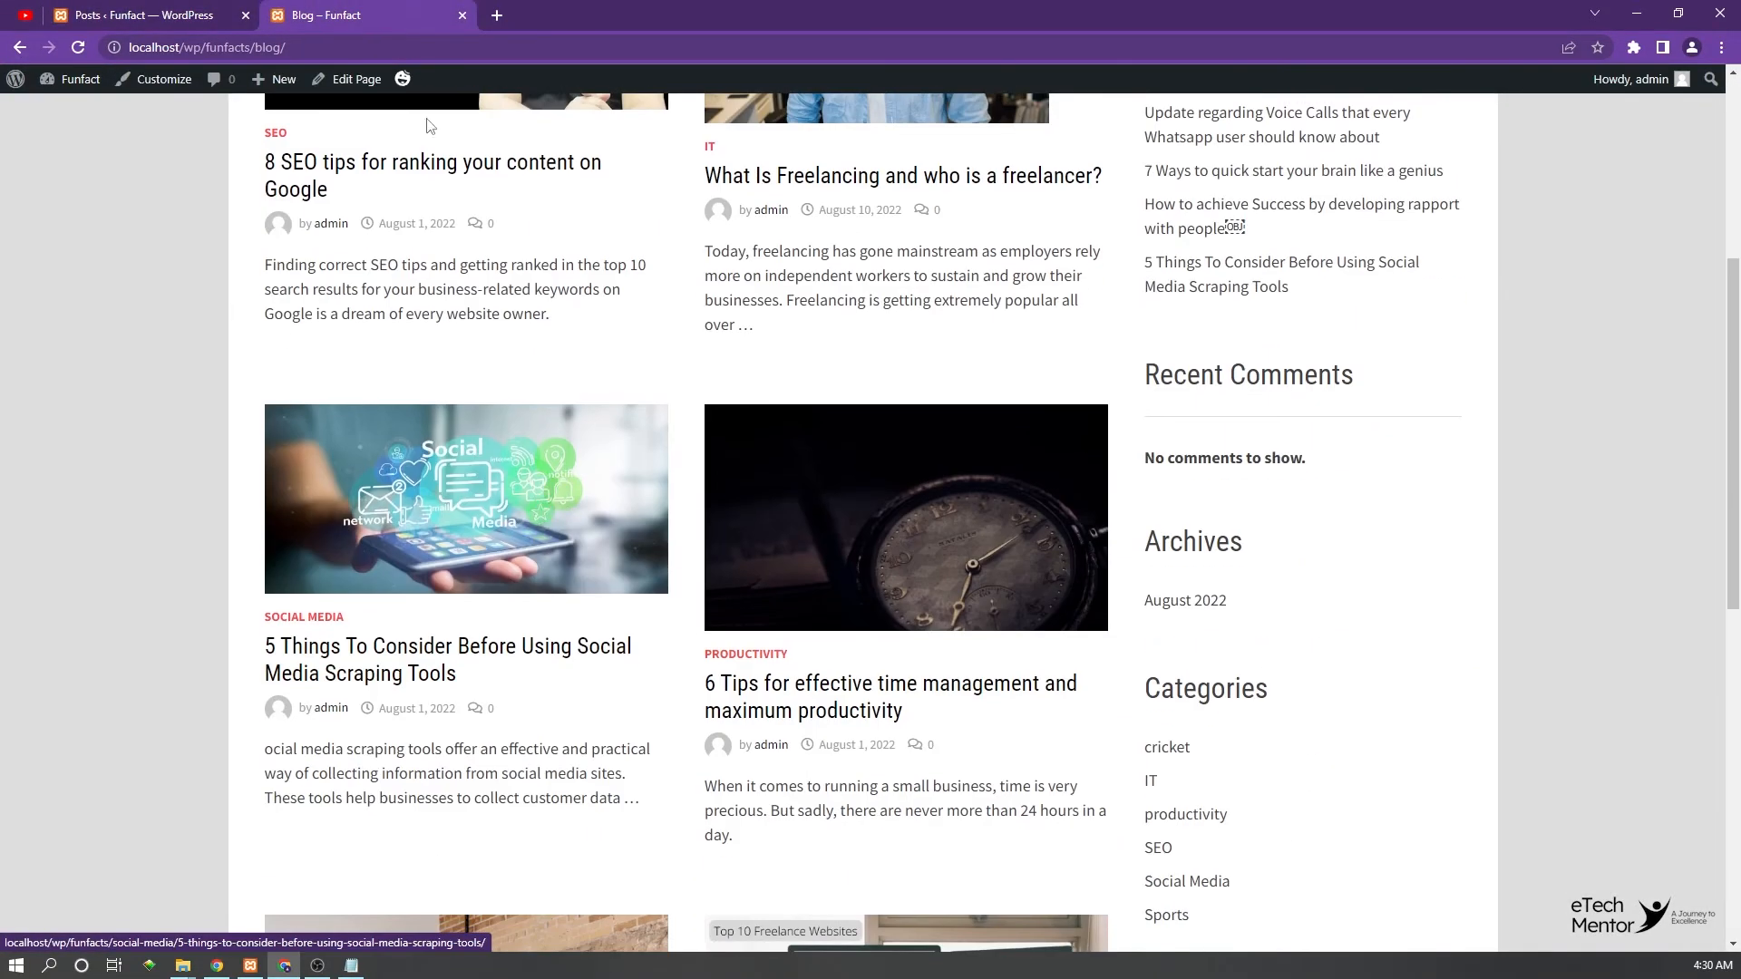
Move "7 Ways to quick start your brain like a genius" to fourth place in the posts list, then "Top Freelancing Tips For Developers" to third
{"action": "left_click", "coordinate": [145, 14]}
{"action": "left_click_drag", "start_coordinate": [515, 699], "coordinate": [468, 415]}
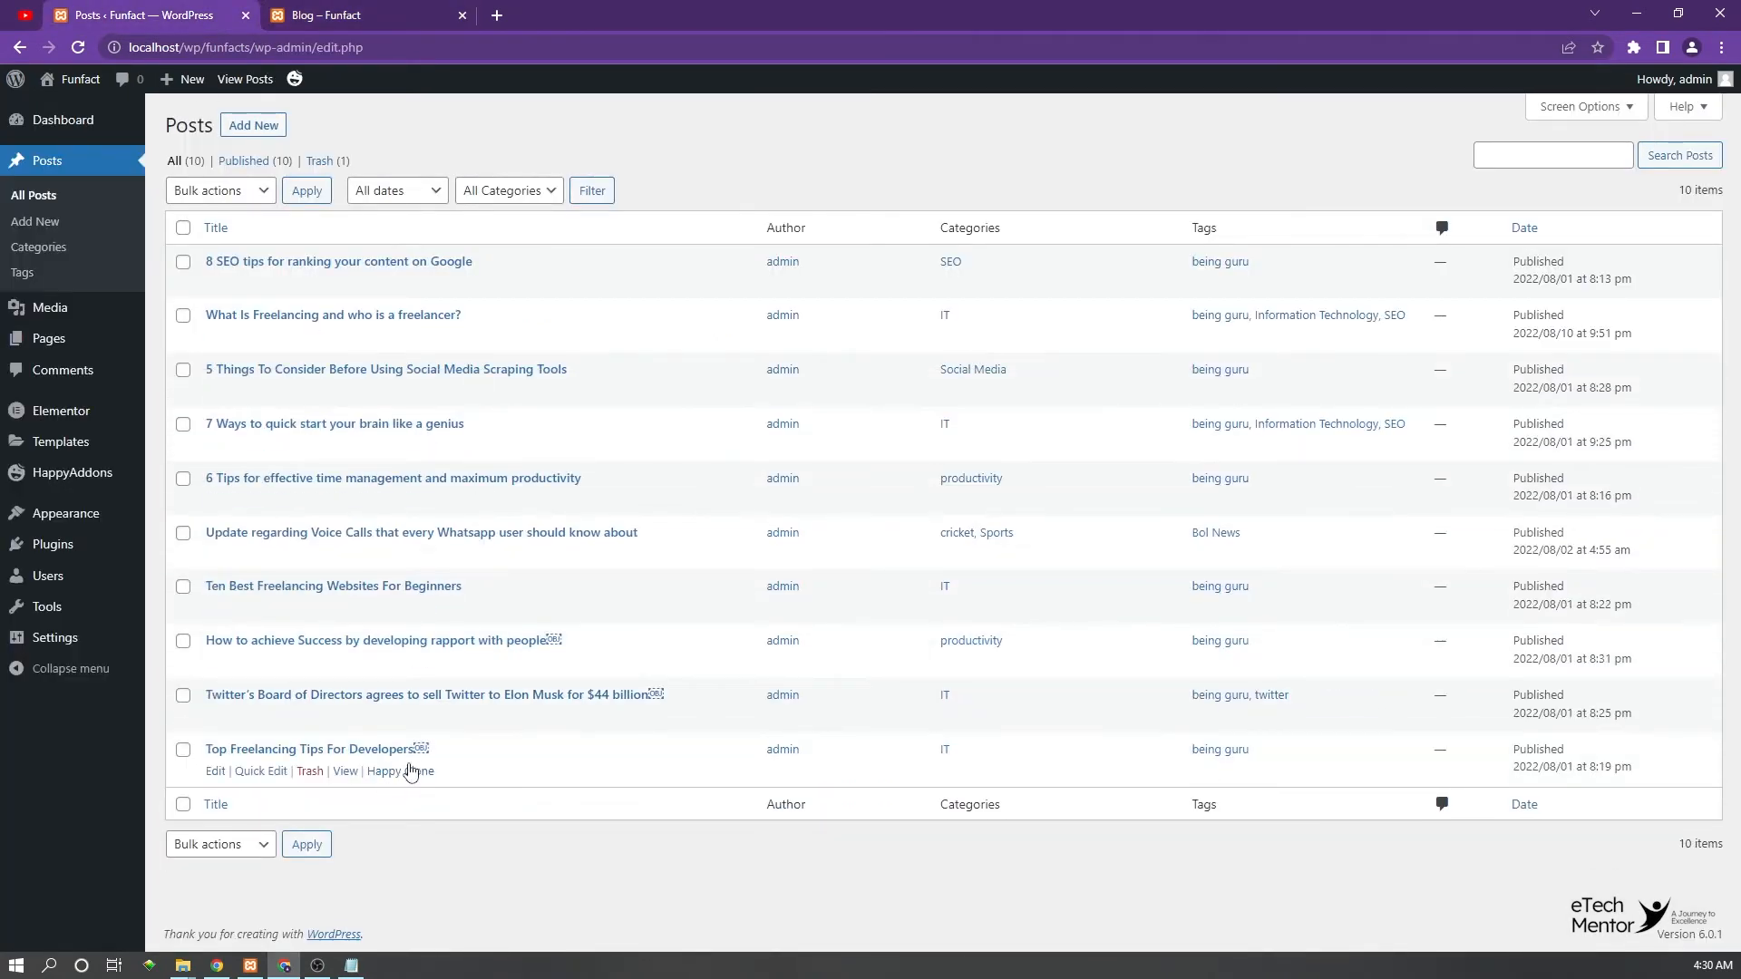
{"action": "left_click_drag", "start_coordinate": [503, 751], "coordinate": [490, 344]}
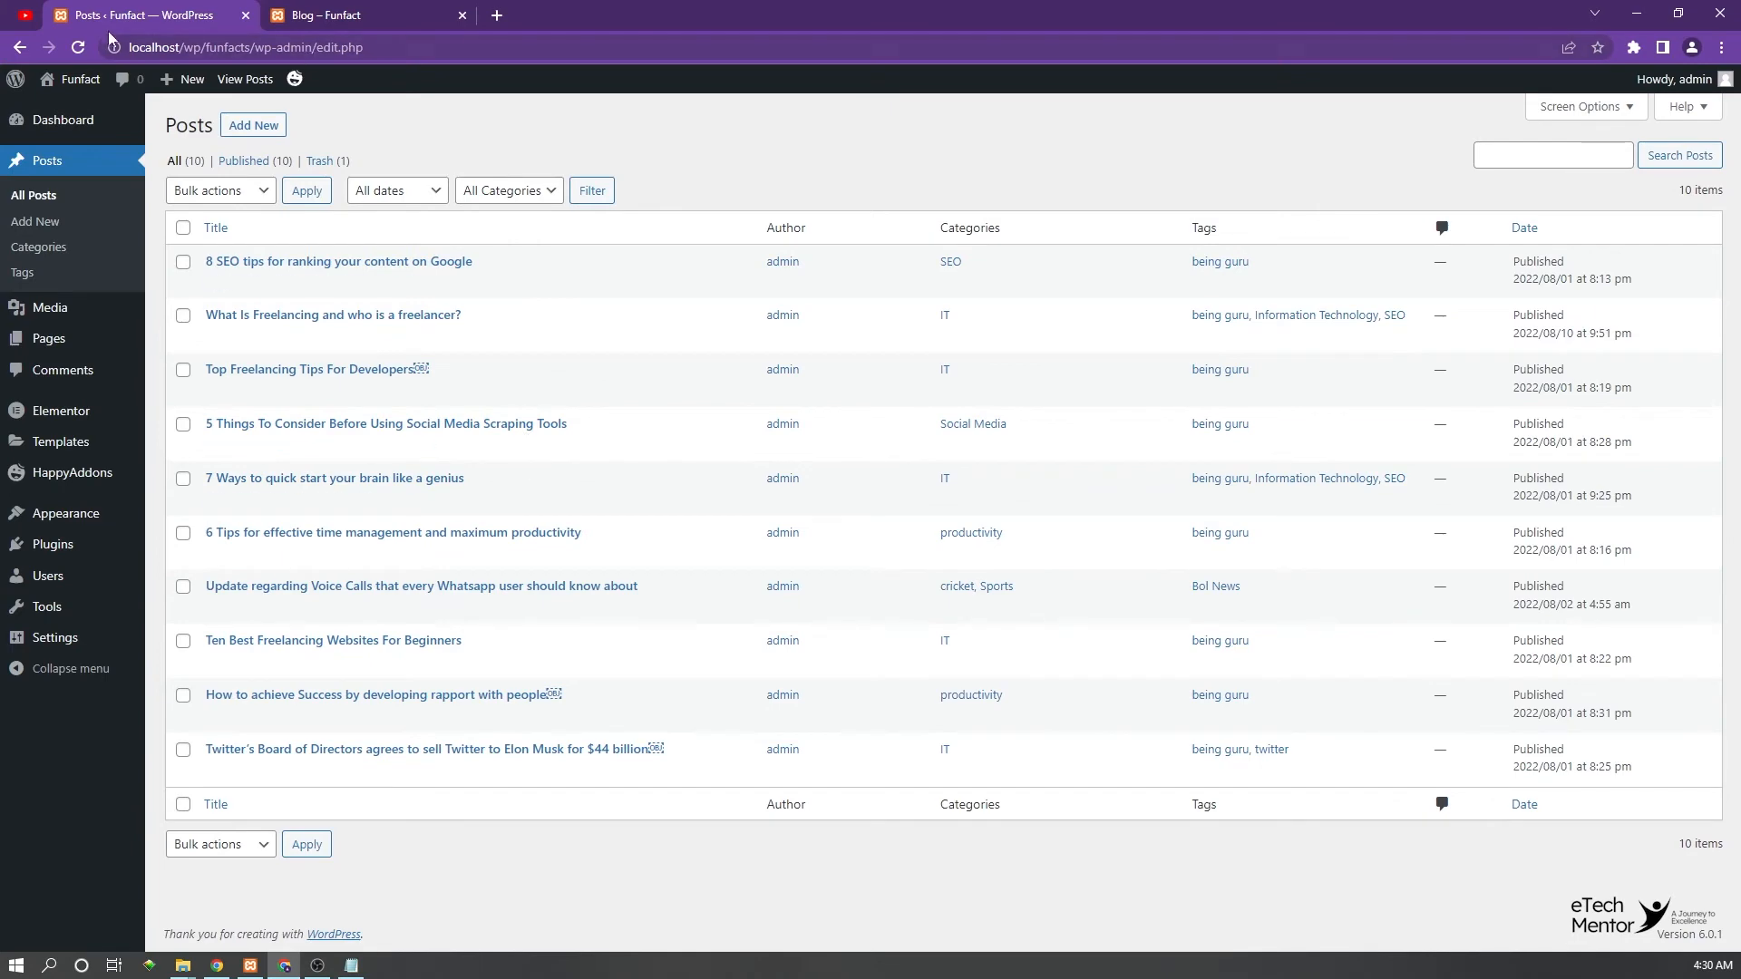
Reload the blog page and review the order of all posts on its first page
{"action": "left_click", "coordinate": [372, 16]}
{"action": "left_click", "coordinate": [80, 50]}
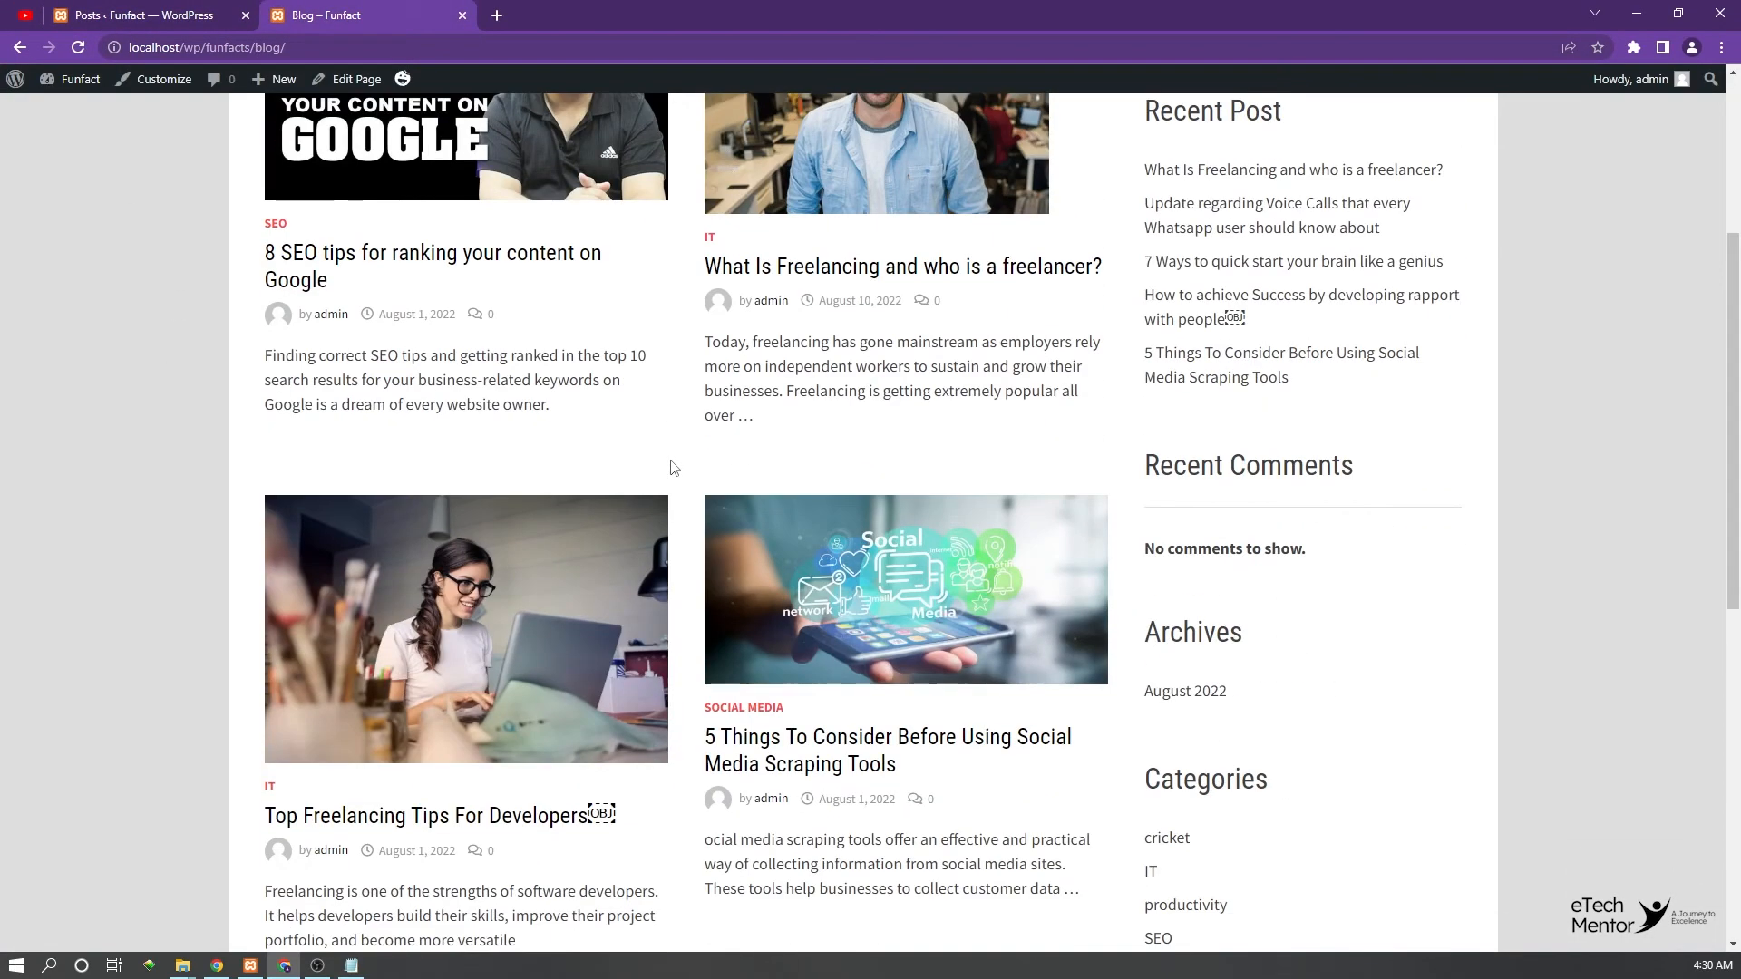
{"action": "scroll", "coordinate": [674, 468], "scroll_direction": "down", "scroll_amount": 6}
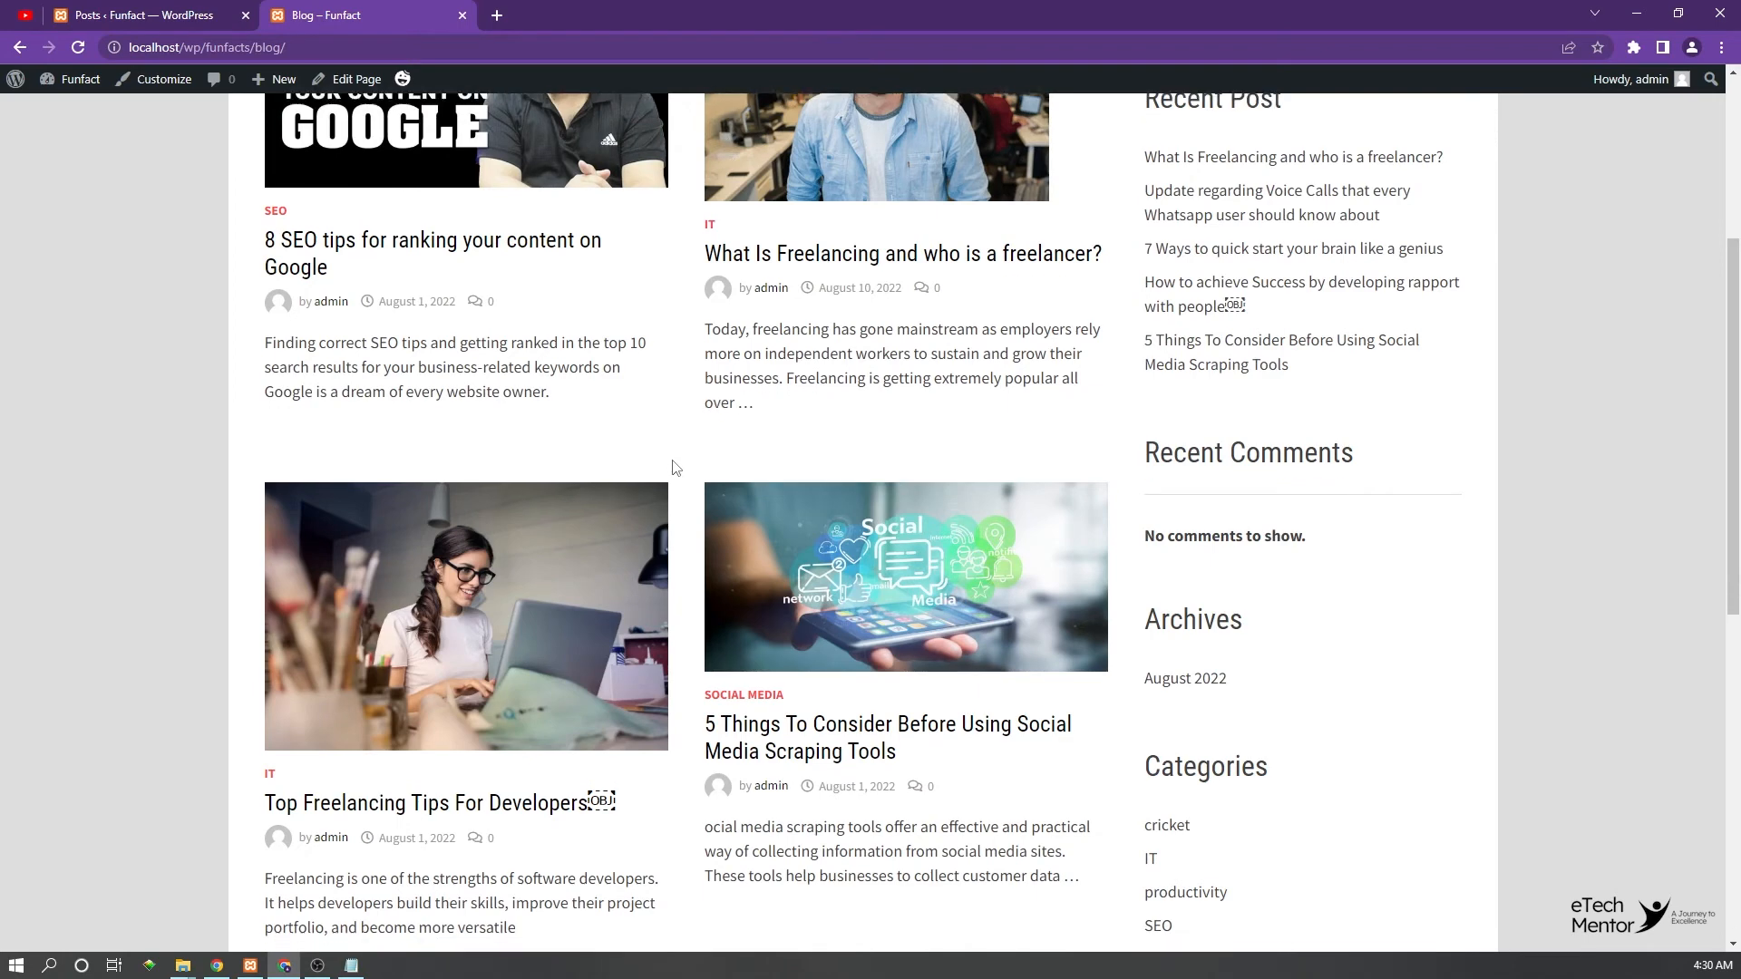
{"action": "scroll", "coordinate": [674, 468], "scroll_direction": "down", "scroll_amount": 3}
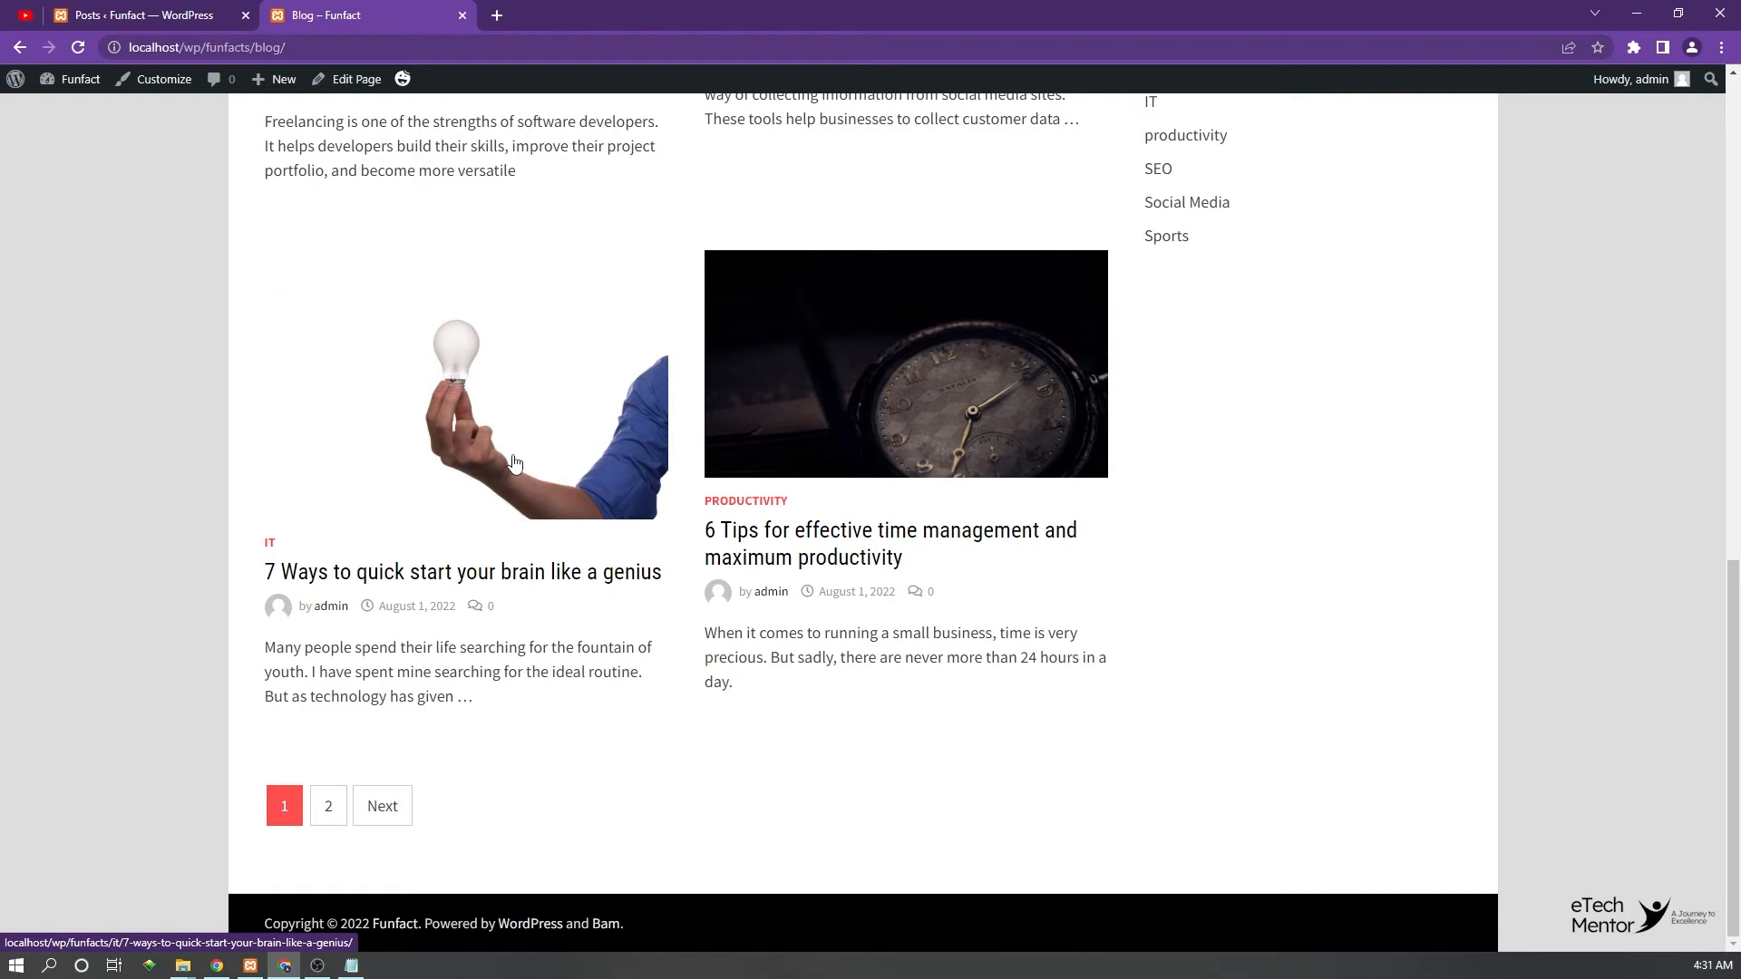
{"action": "scroll", "coordinate": [514, 463], "scroll_direction": "up", "scroll_amount": 12}
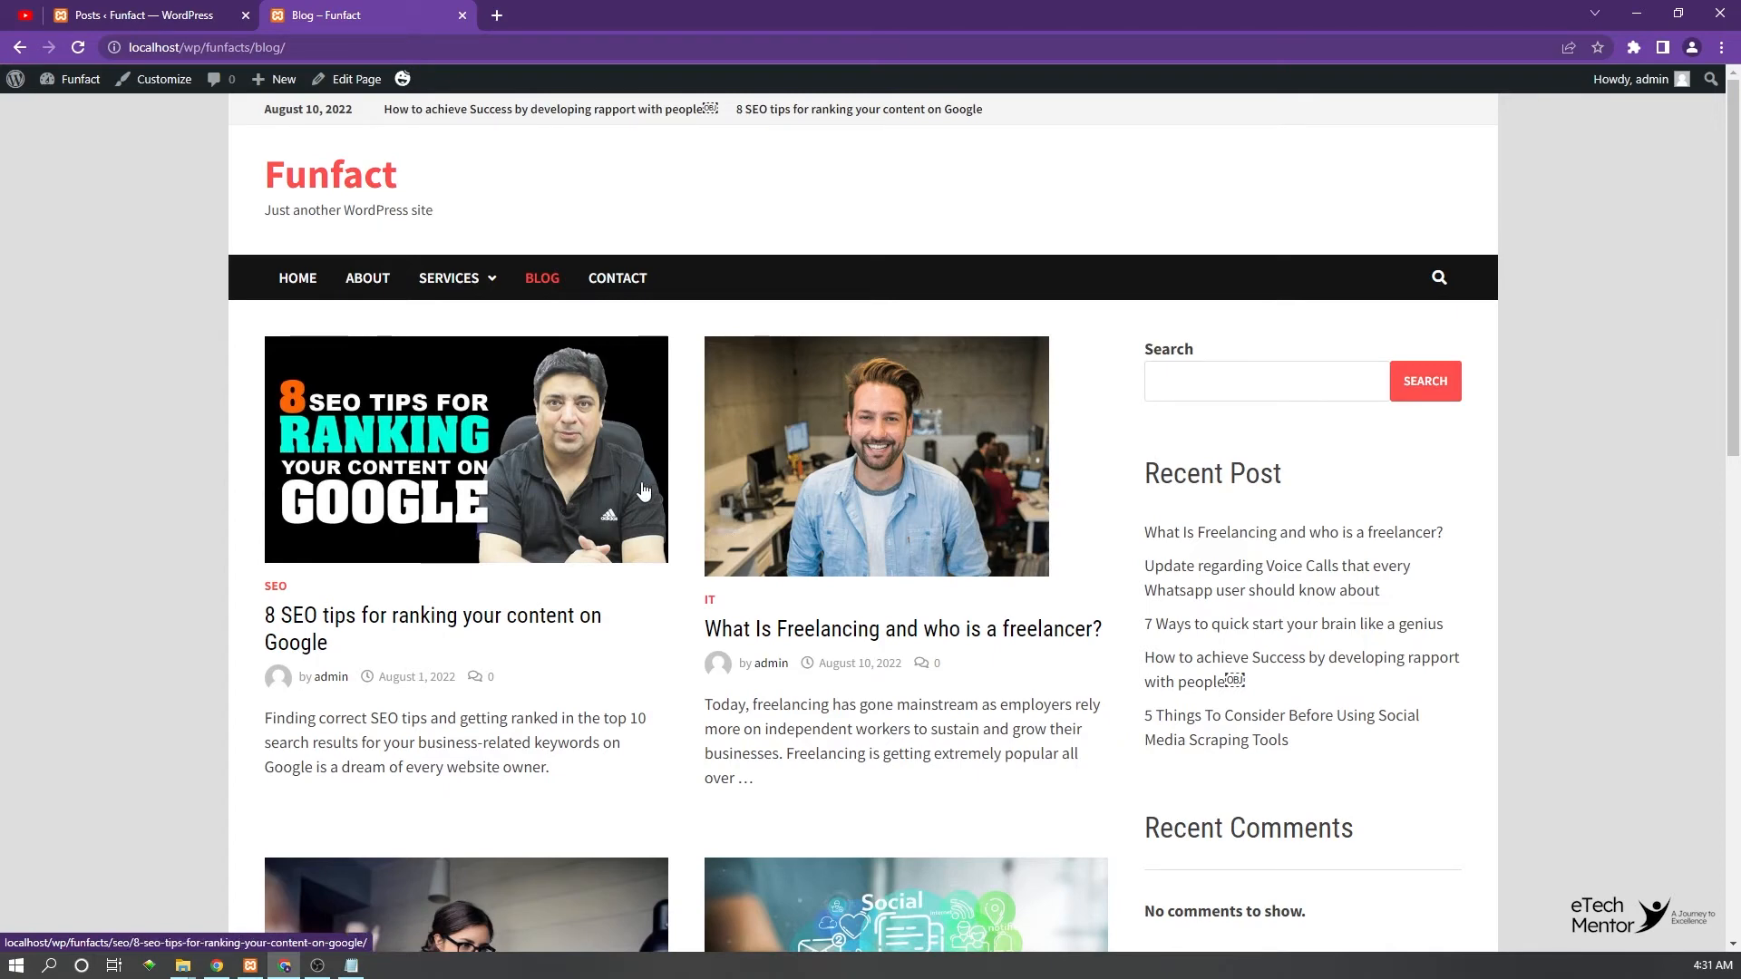
In the SCPOrder settings, enable sorting for the Pages post type as well and update the settings
{"action": "left_click", "coordinate": [145, 15]}
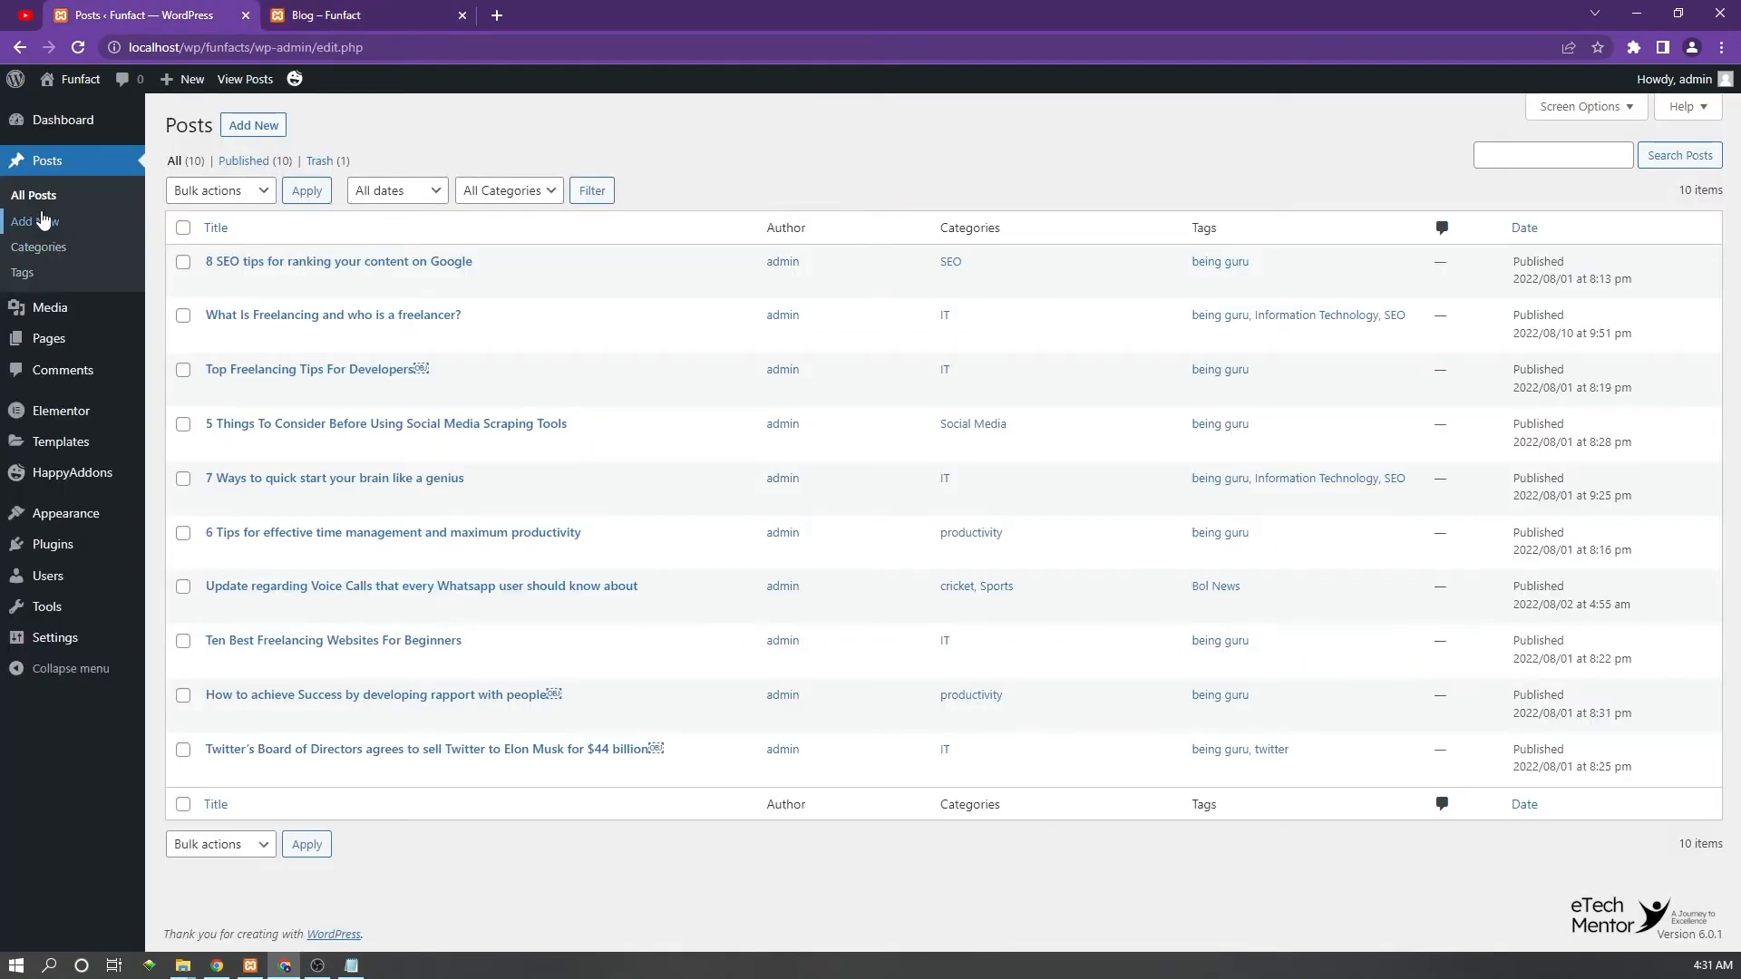
{"action": "left_click", "coordinate": [60, 341]}
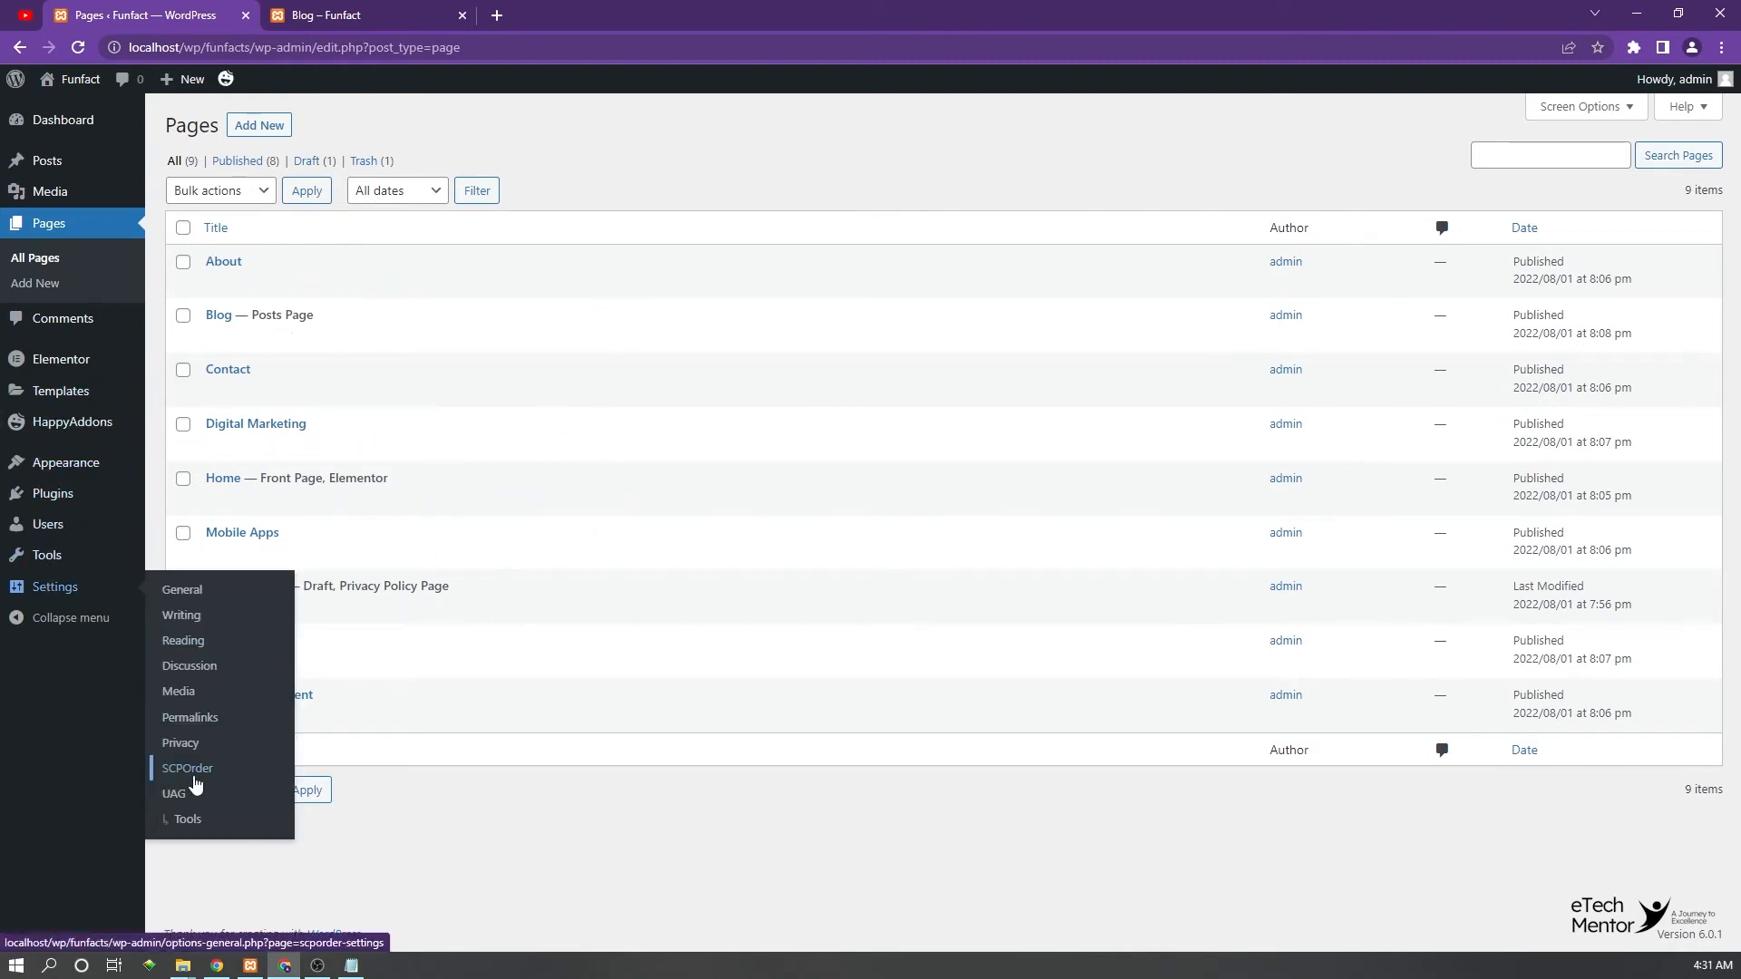
{"action": "left_click", "coordinate": [191, 769]}
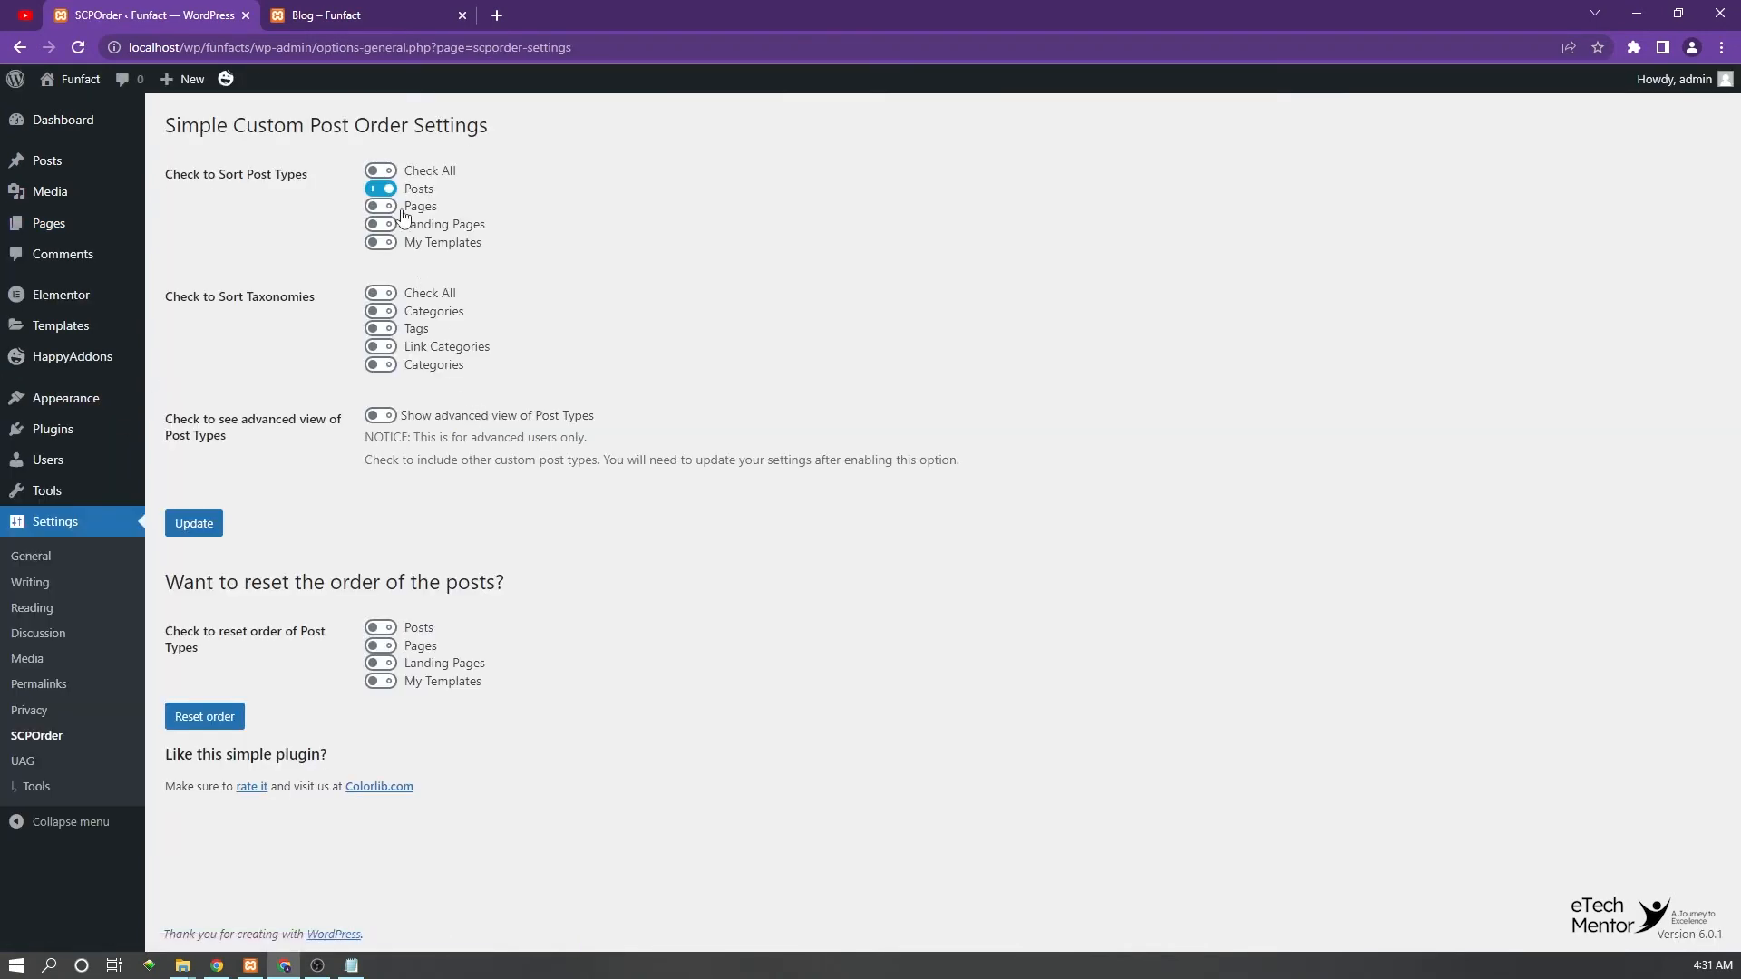
{"action": "left_click", "coordinate": [390, 207]}
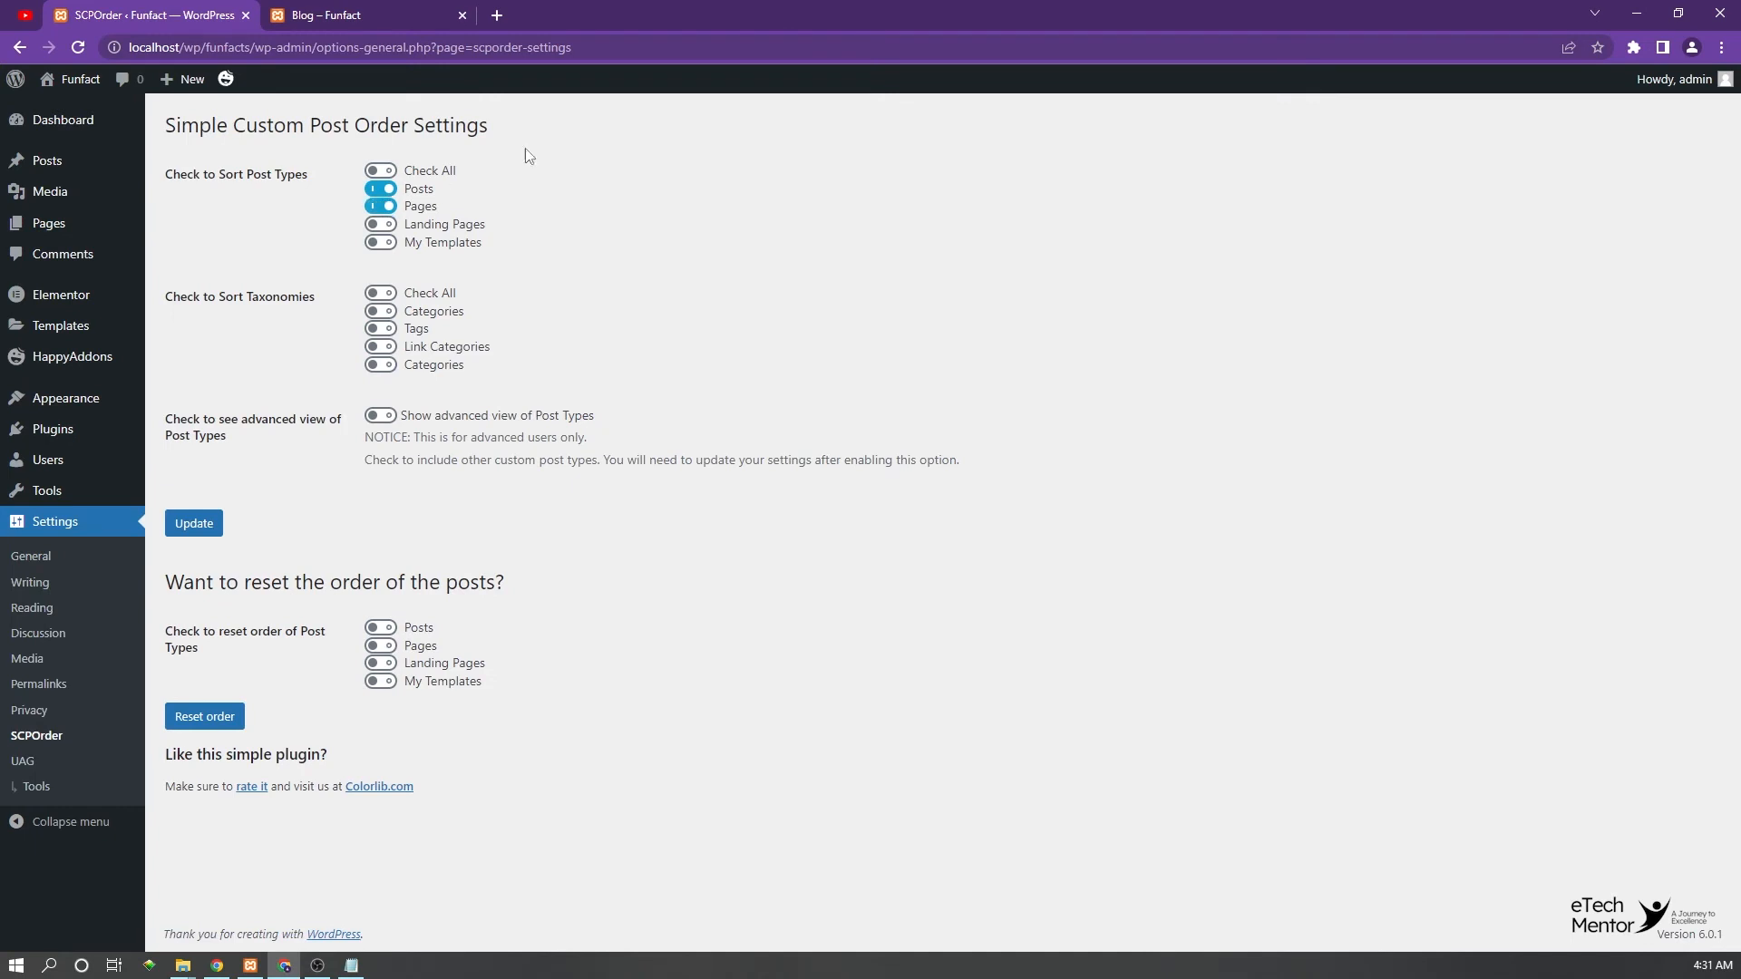
{"action": "left_click", "coordinate": [192, 526]}
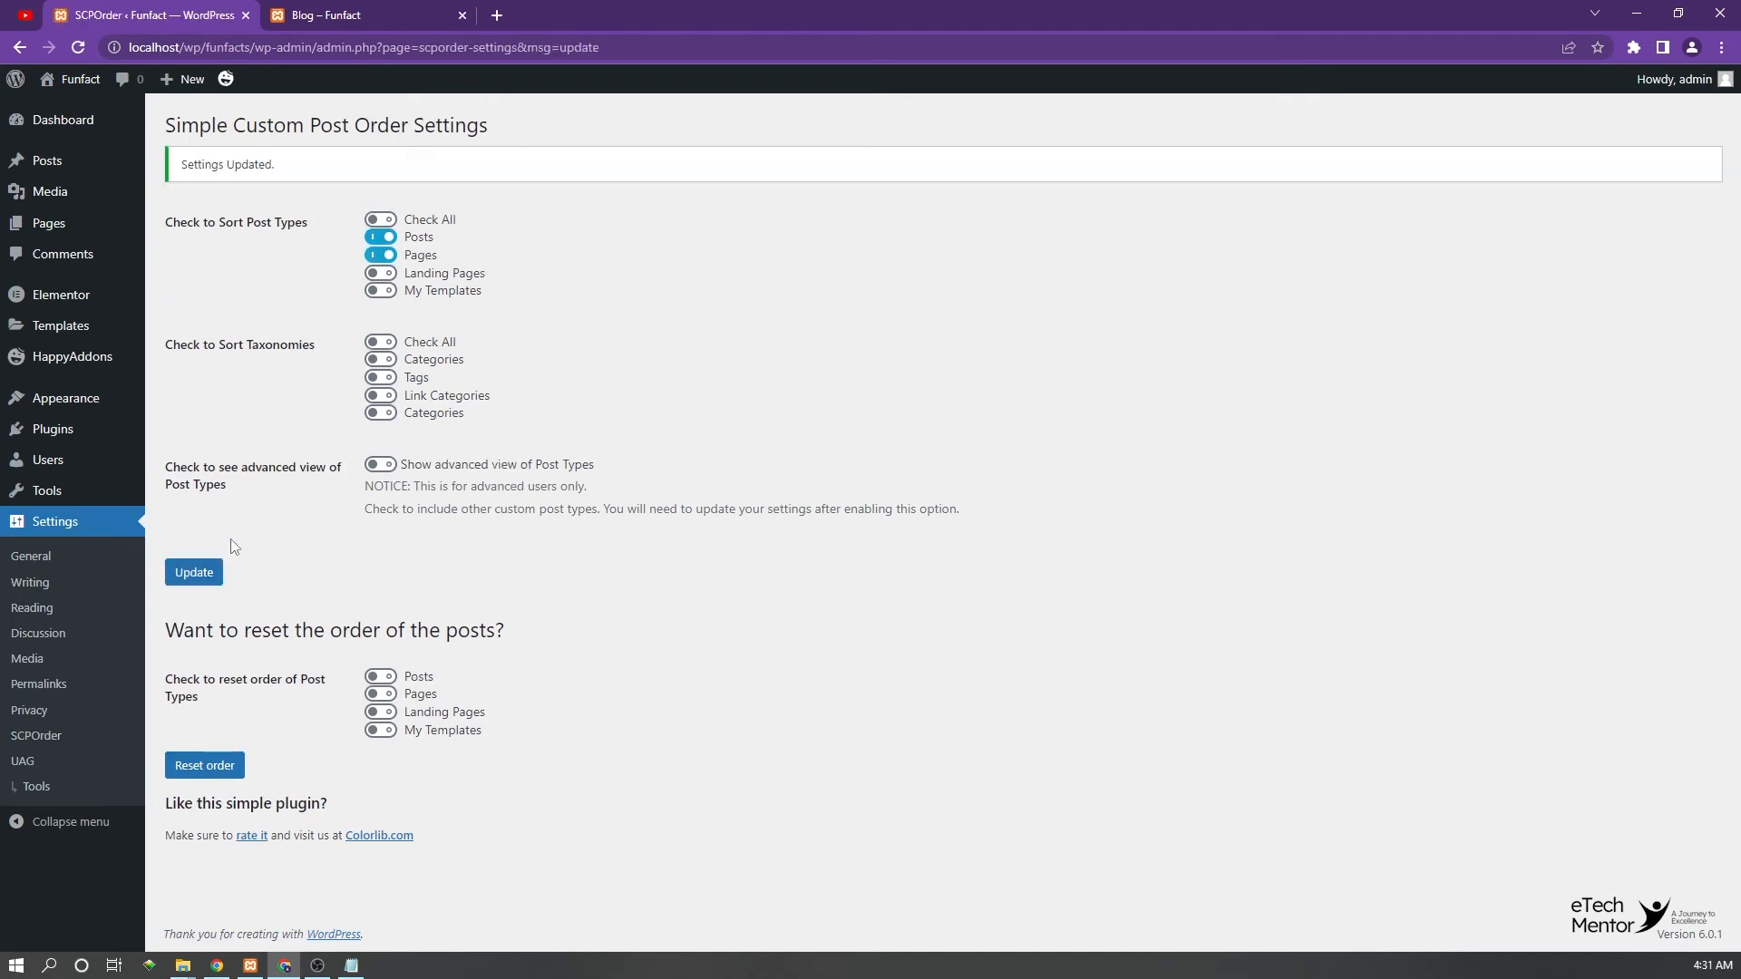
Move the Home page to the top of the pages list and the Contact page to the end
{"action": "left_click", "coordinate": [49, 223]}
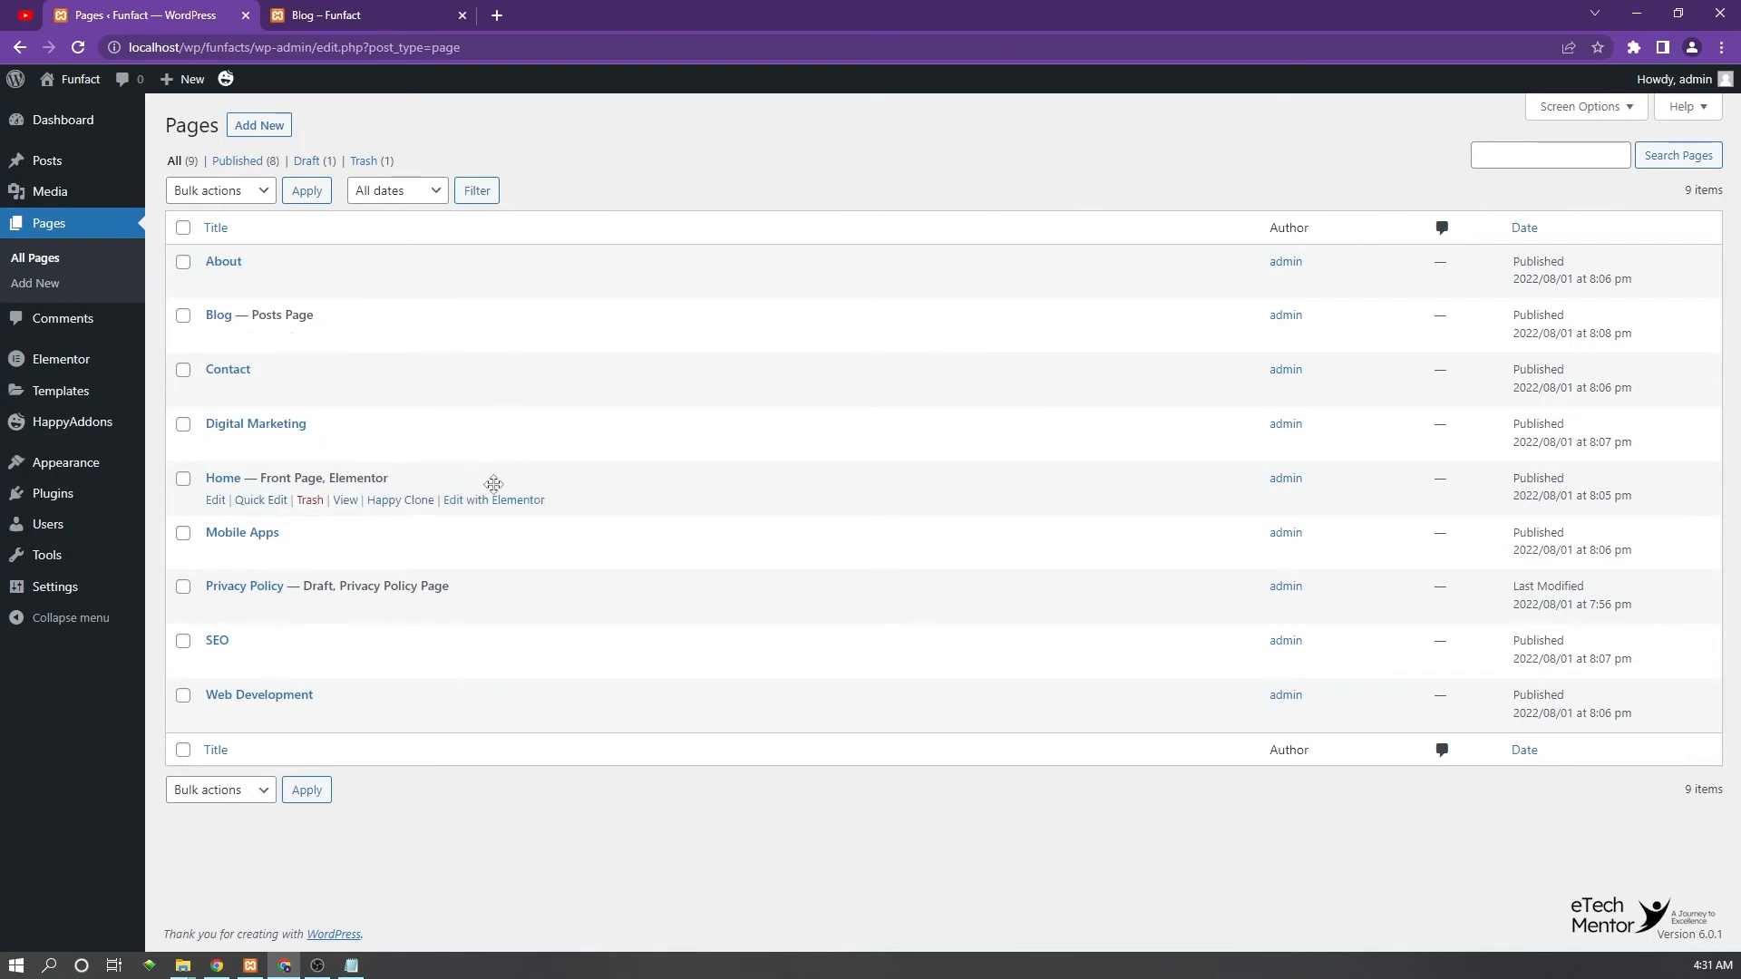
{"action": "left_click_drag", "start_coordinate": [725, 499], "coordinate": [327, 311]}
{"action": "left_click_drag", "start_coordinate": [338, 435], "coordinate": [332, 698]}
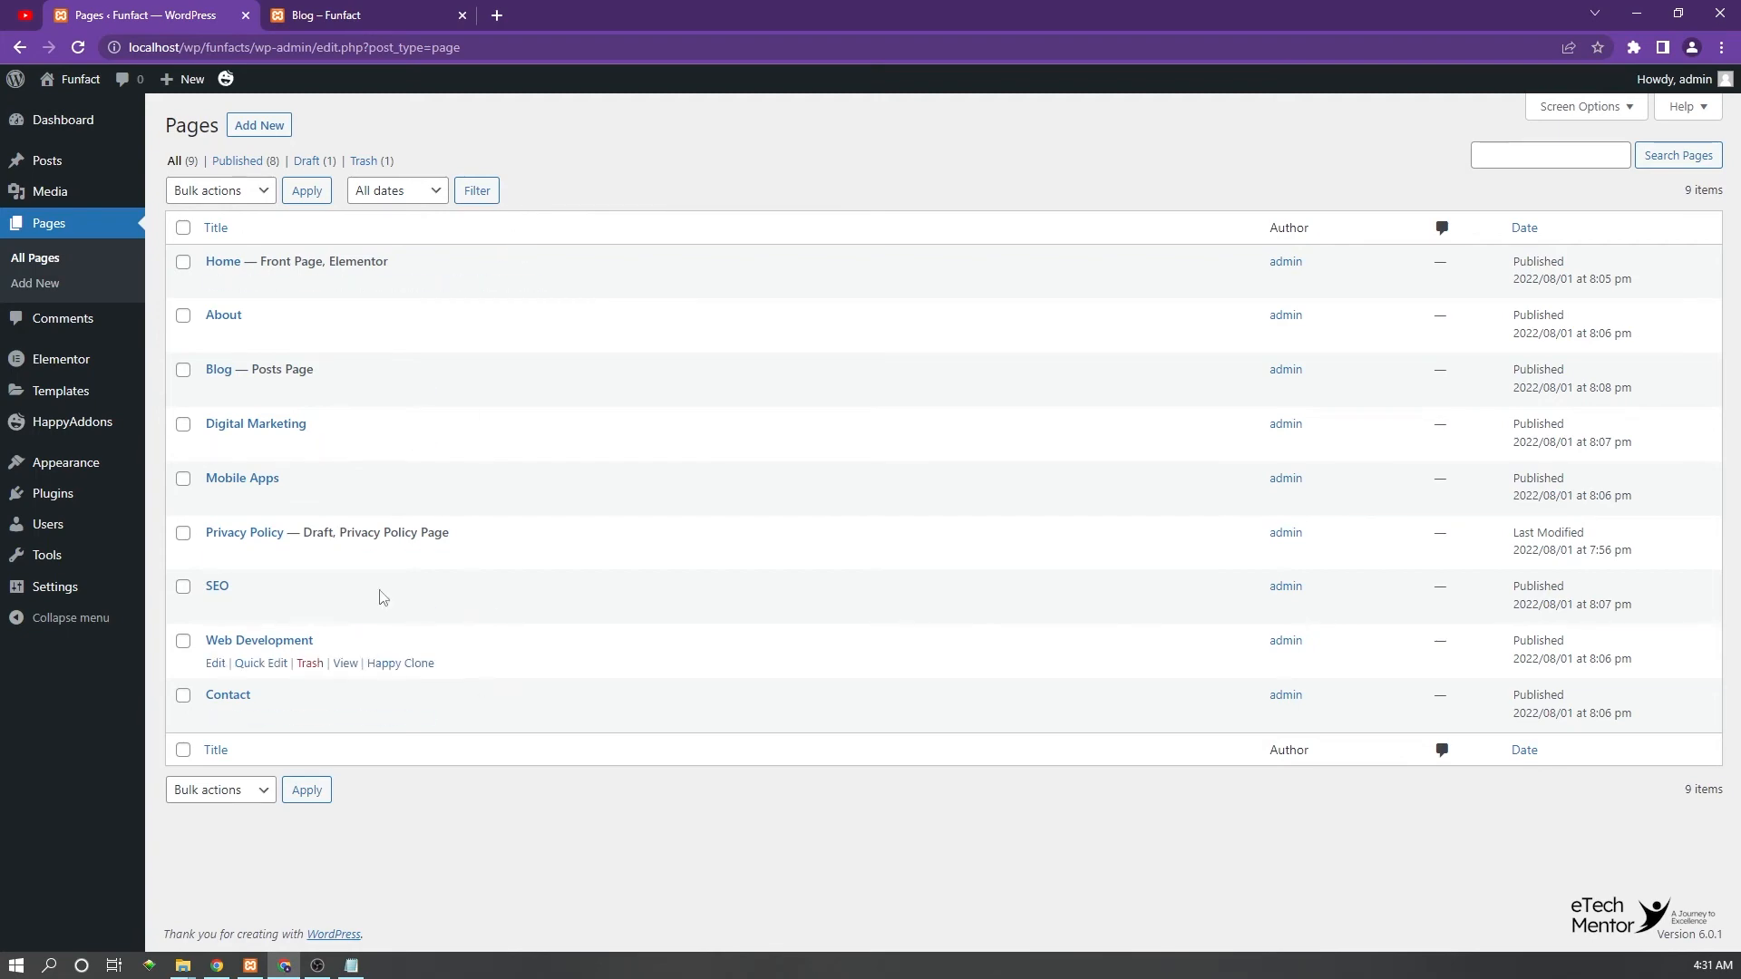
Reload the blog page and compare its navigation menu and Services submenu with the order of the pages list
{"action": "left_click", "coordinate": [367, 16]}
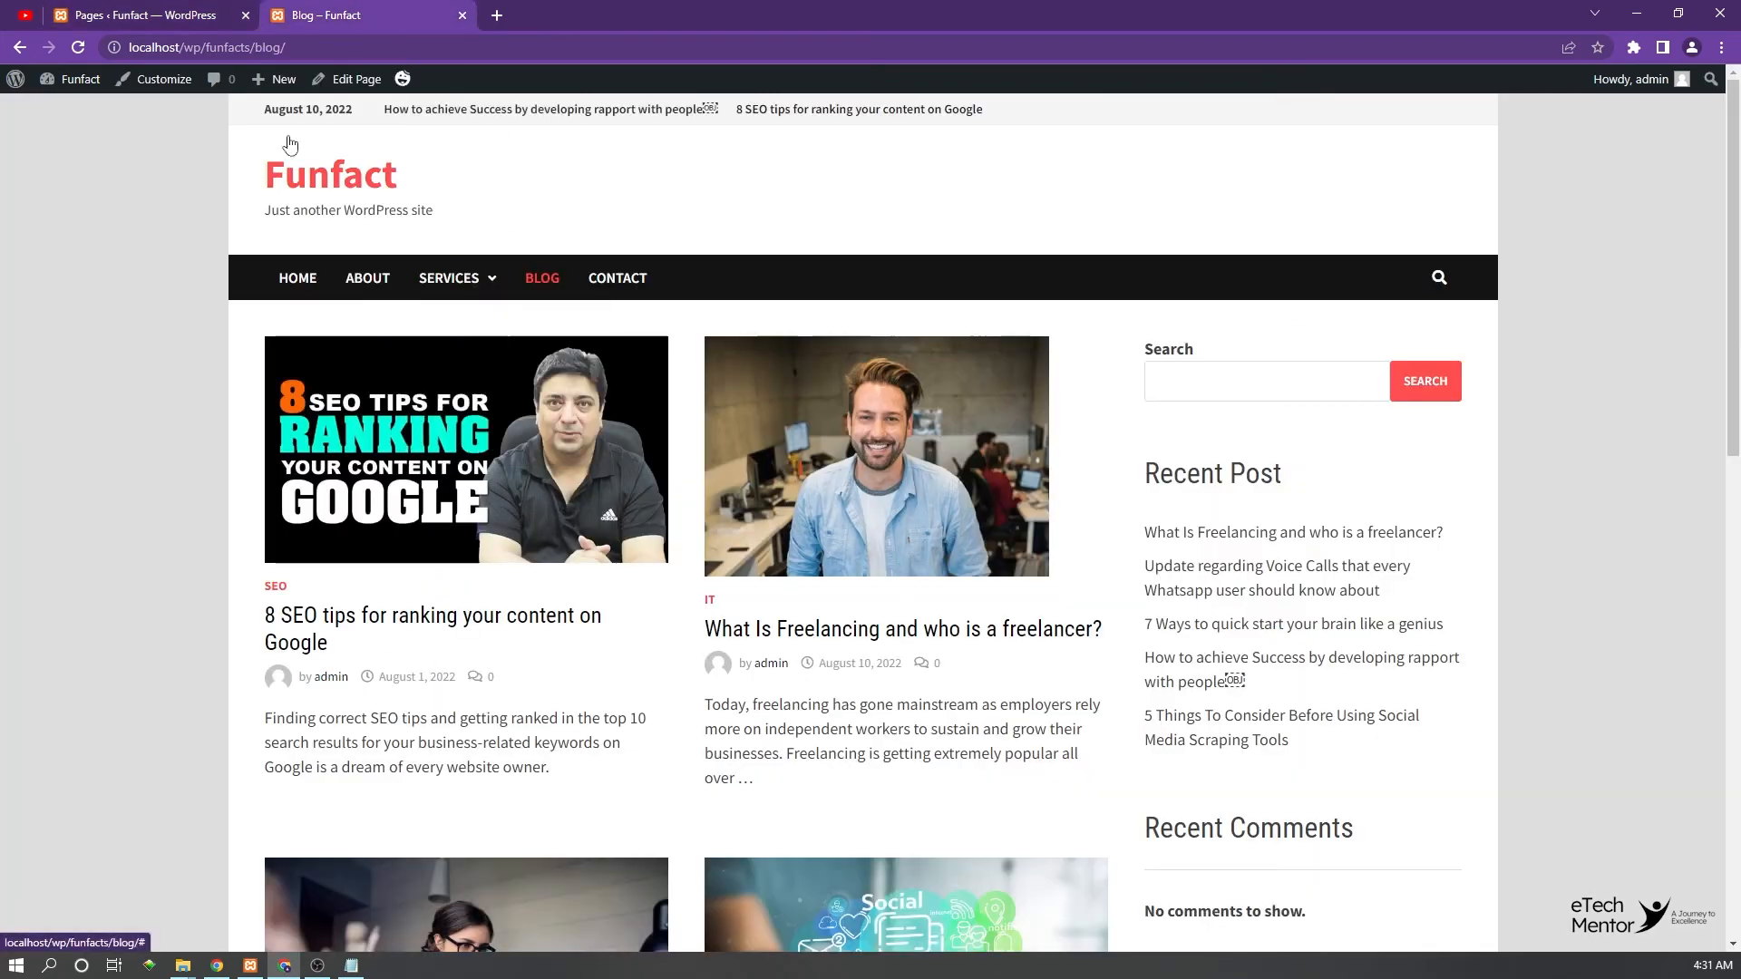
{"action": "left_click", "coordinate": [76, 51]}
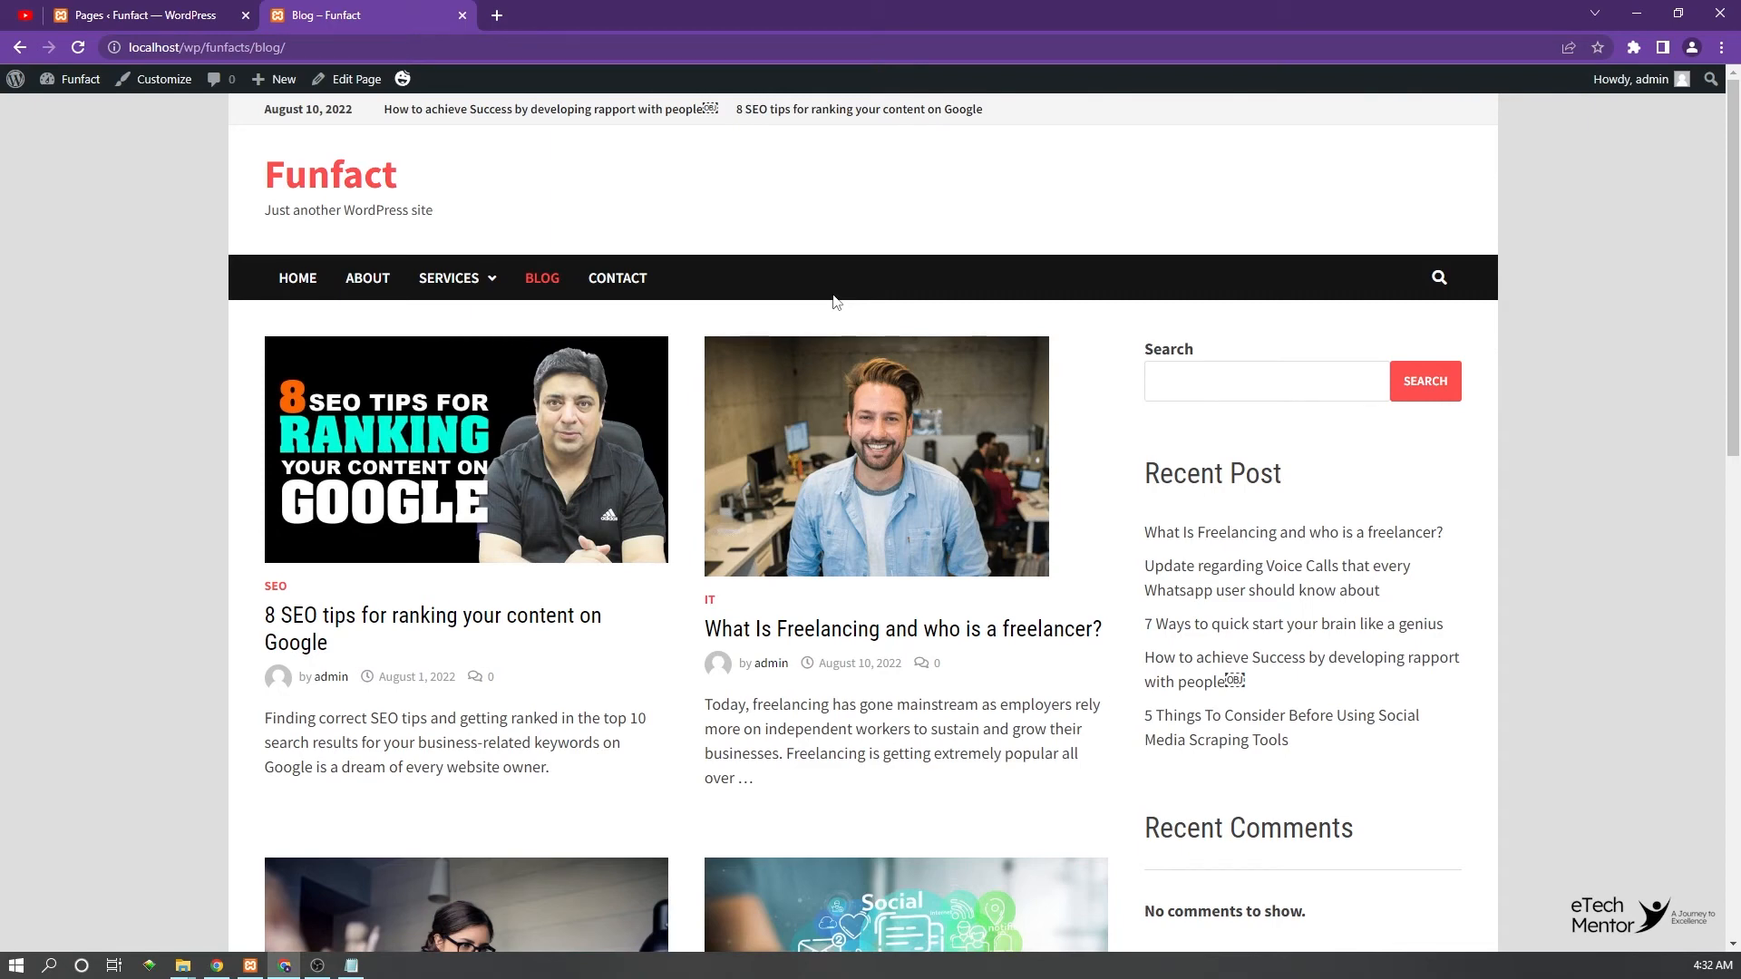
{"action": "mouse_move", "coordinate": [454, 286]}
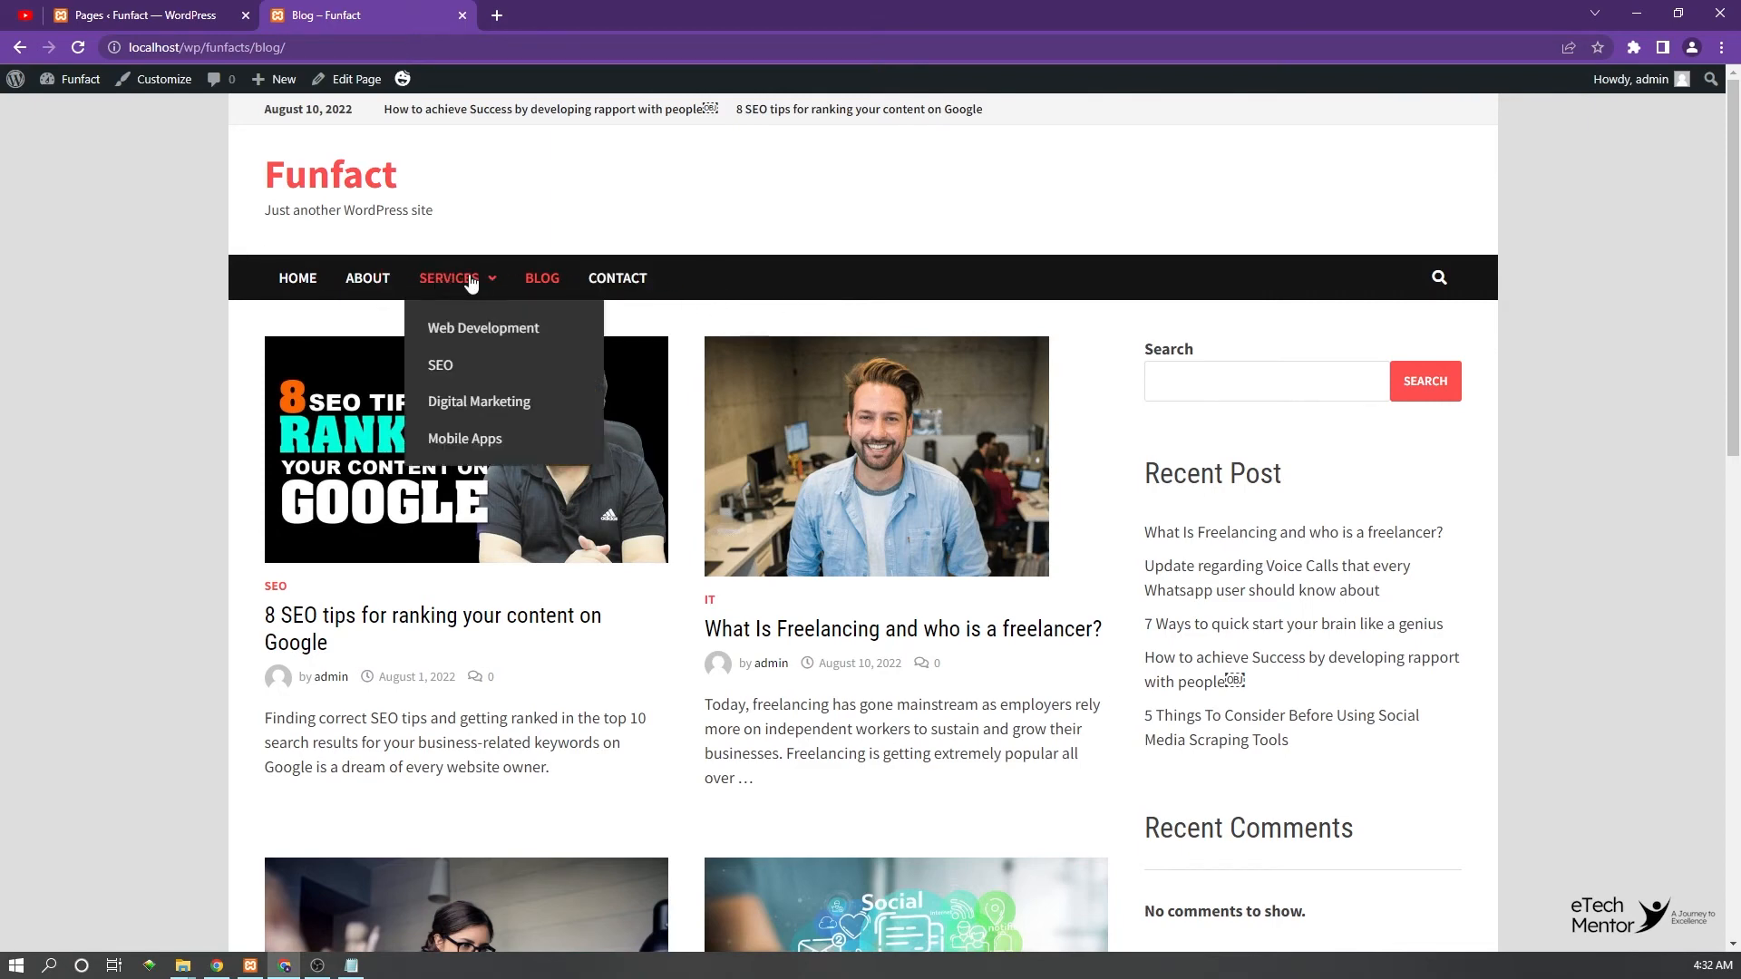
{"action": "left_click", "coordinate": [145, 14]}
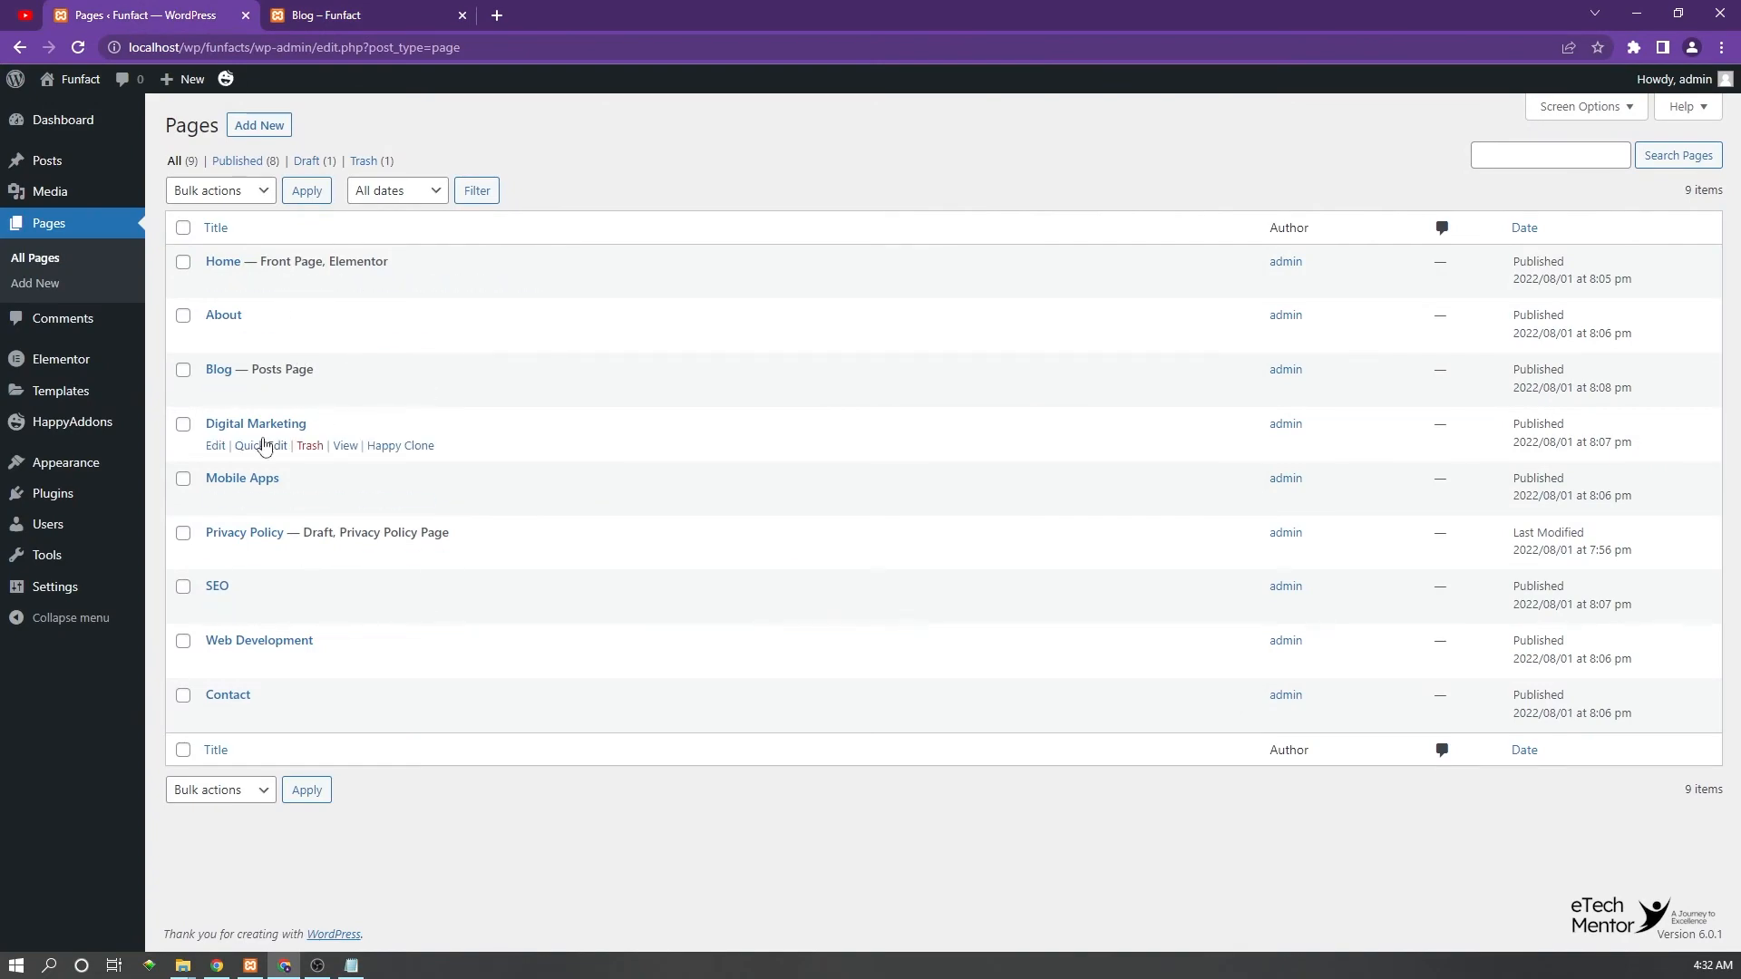
{"action": "left_click", "coordinate": [427, 15]}
{"action": "mouse_move", "coordinate": [511, 289]}
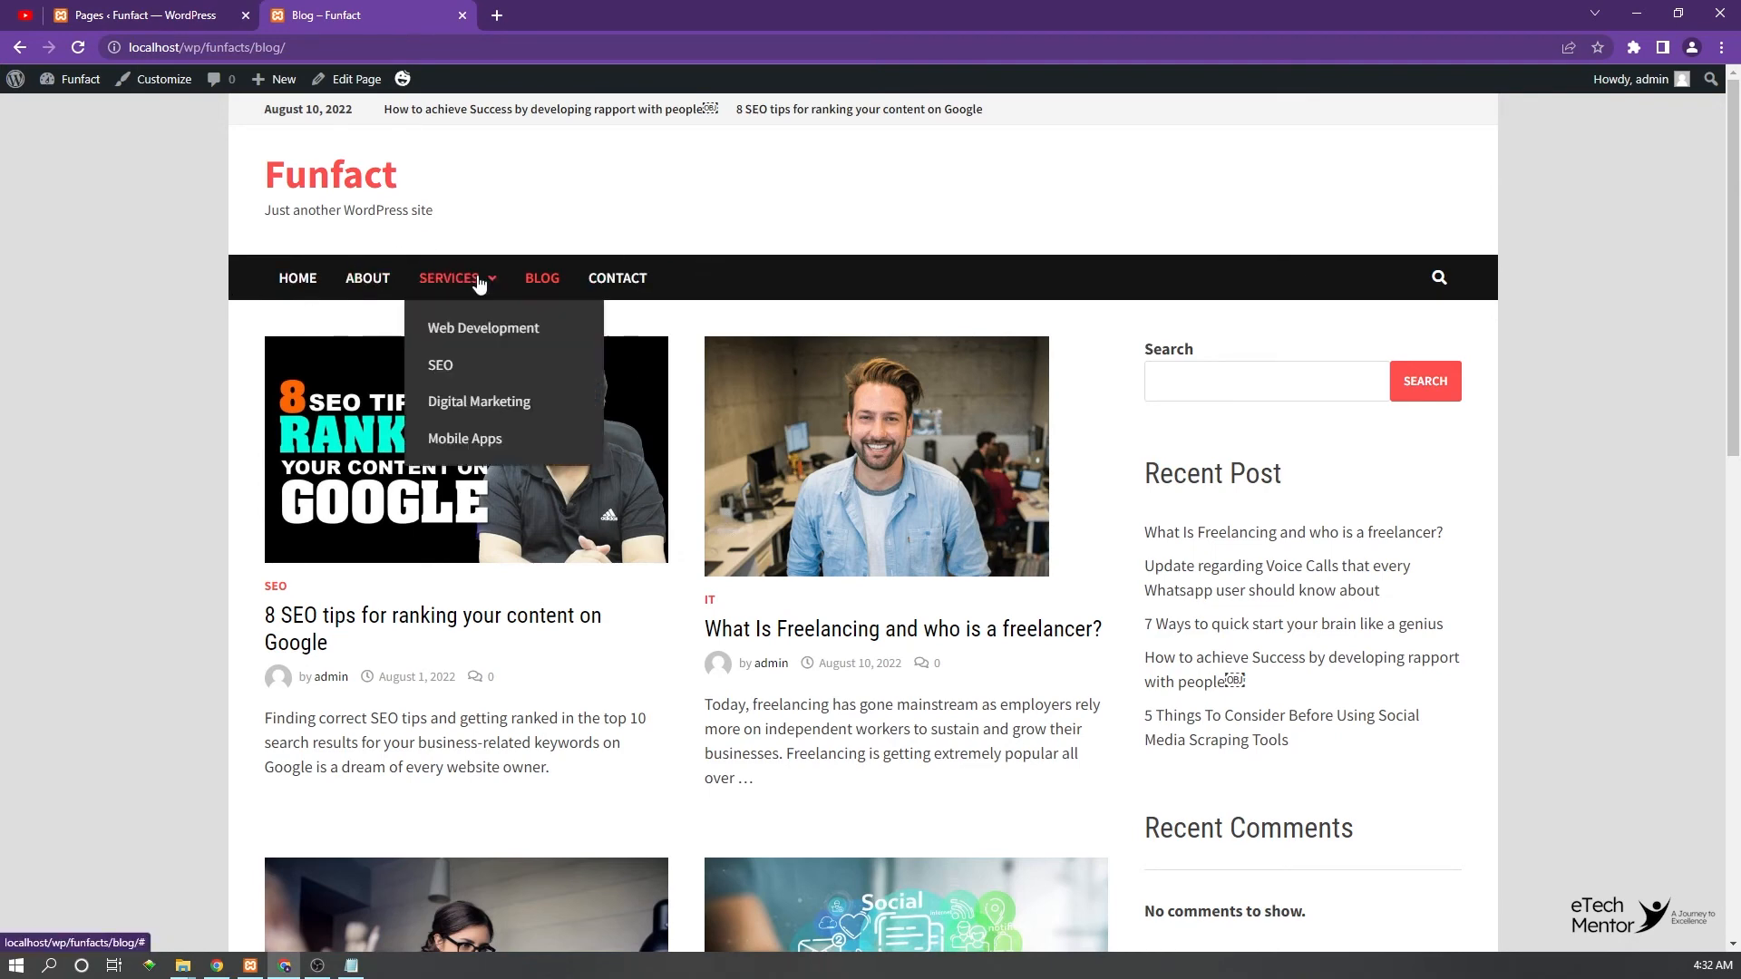
Open the Main Menu in the WordPress menu editor and examine the order of its items
{"action": "left_click", "coordinate": [163, 15]}
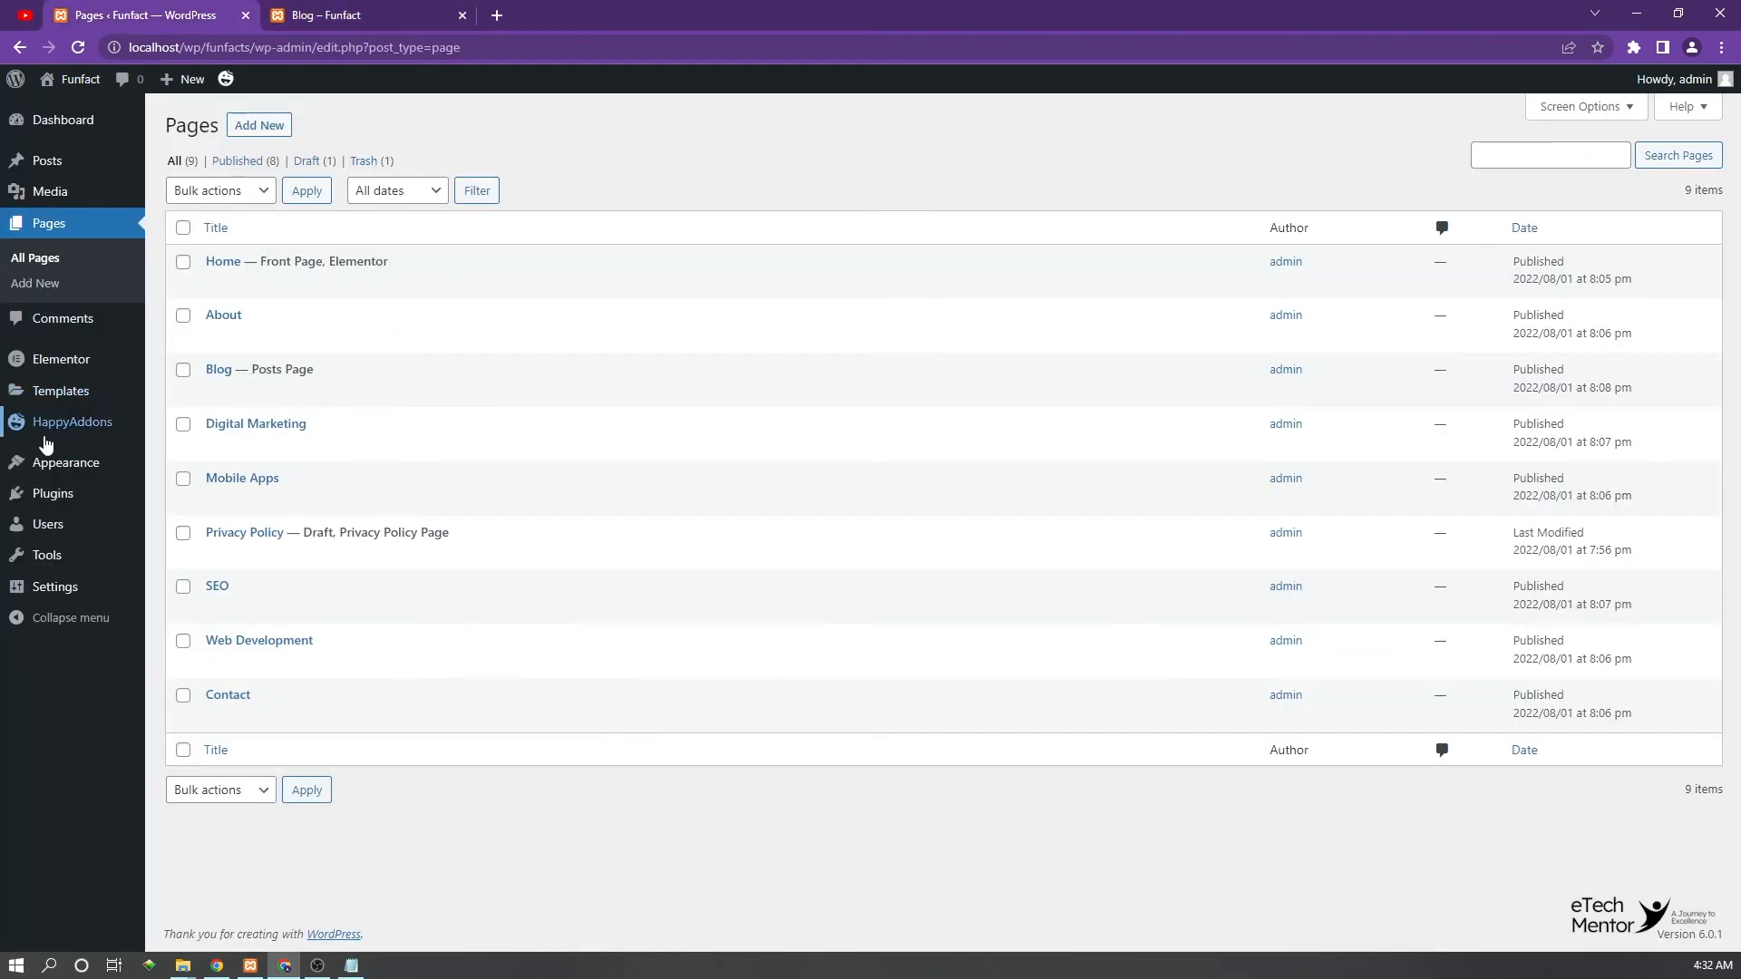
{"action": "mouse_move", "coordinate": [47, 462]}
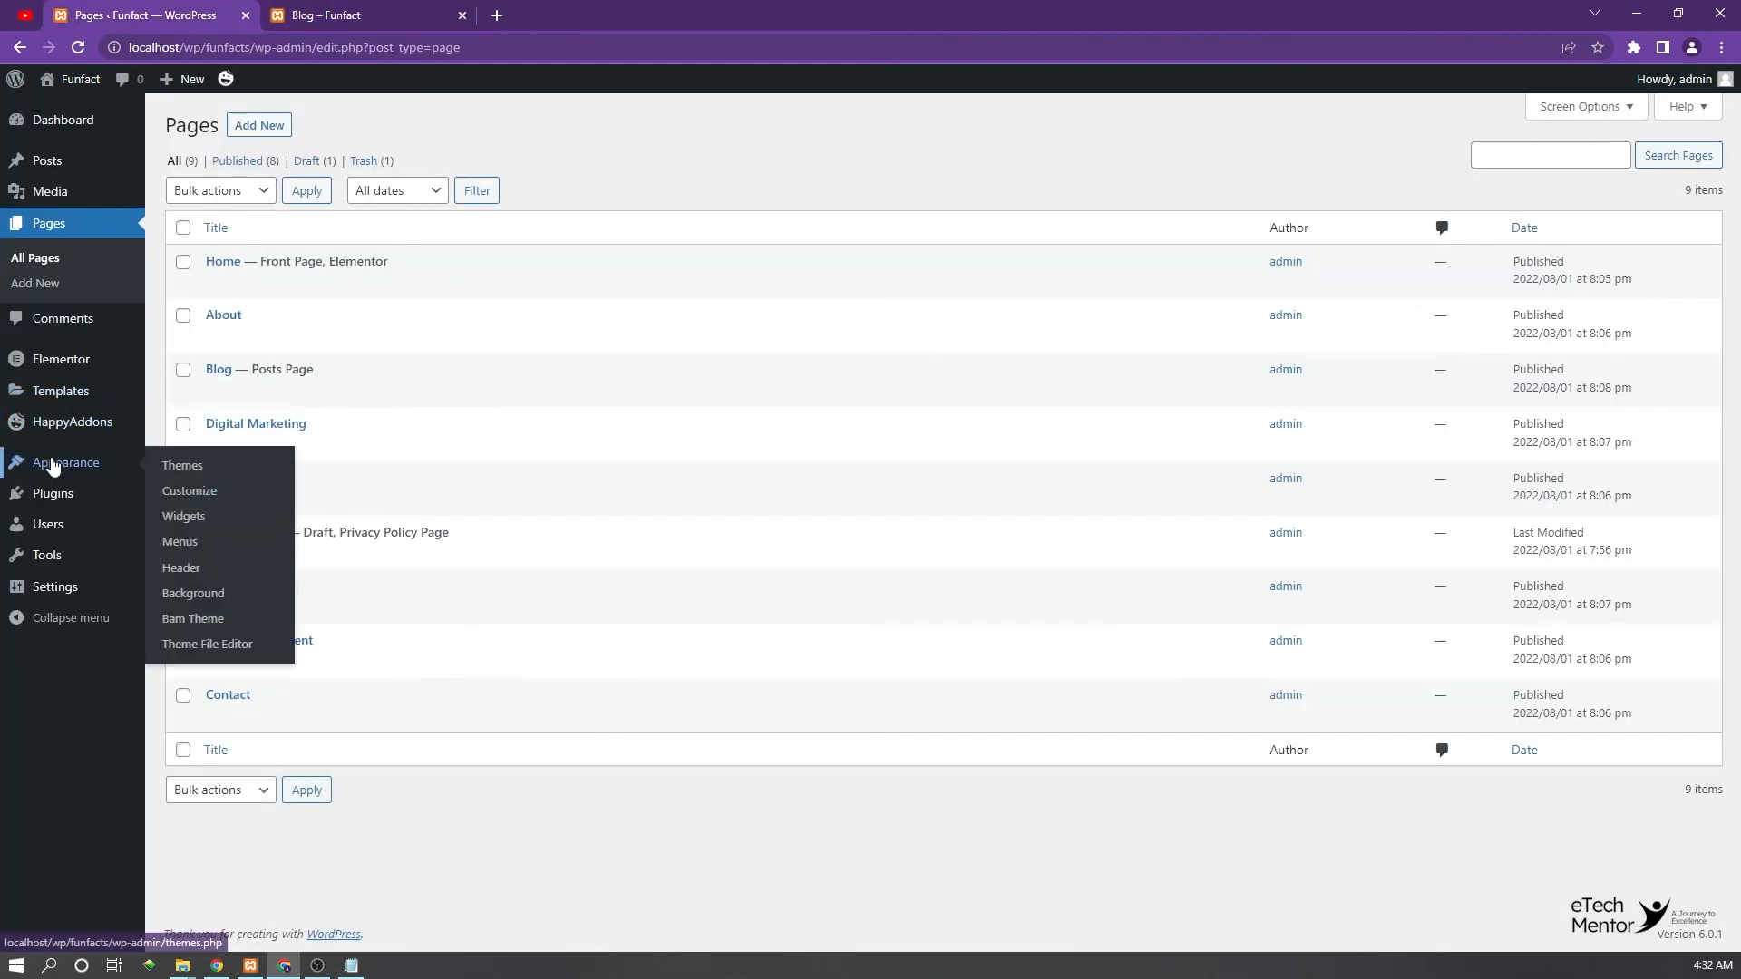
{"action": "left_click", "coordinate": [204, 545]}
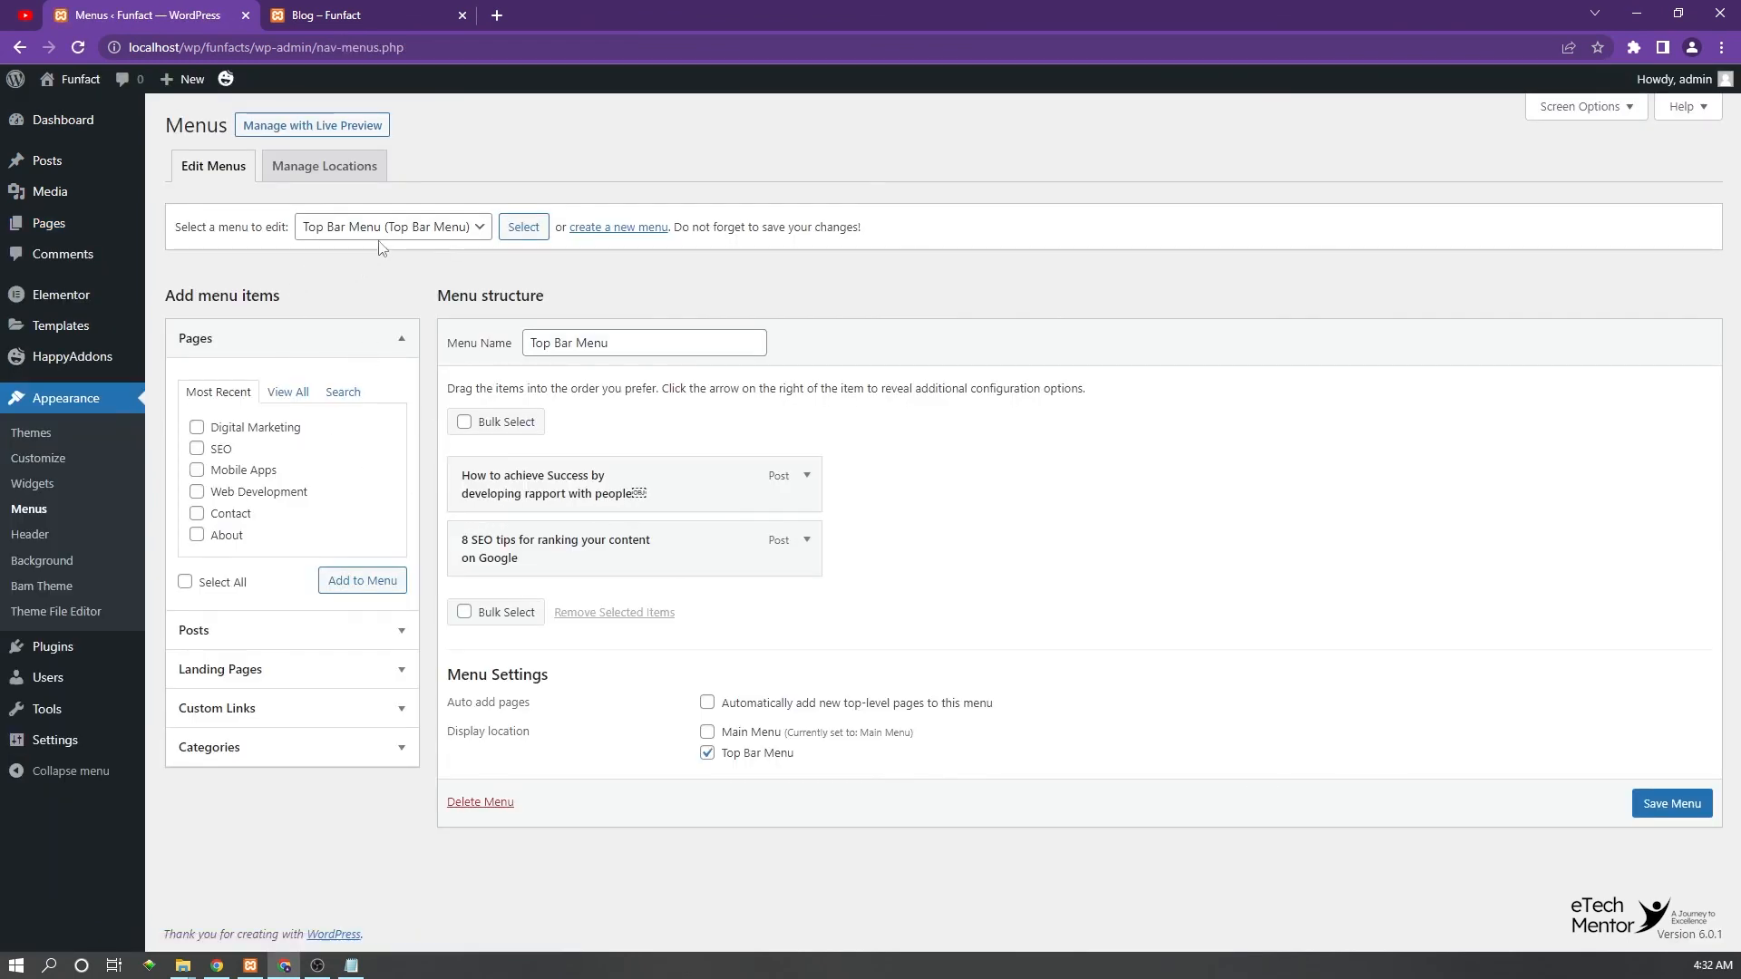
{"action": "left_click", "coordinate": [379, 236]}
{"action": "left_click", "coordinate": [361, 250]}
{"action": "left_click", "coordinate": [522, 228]}
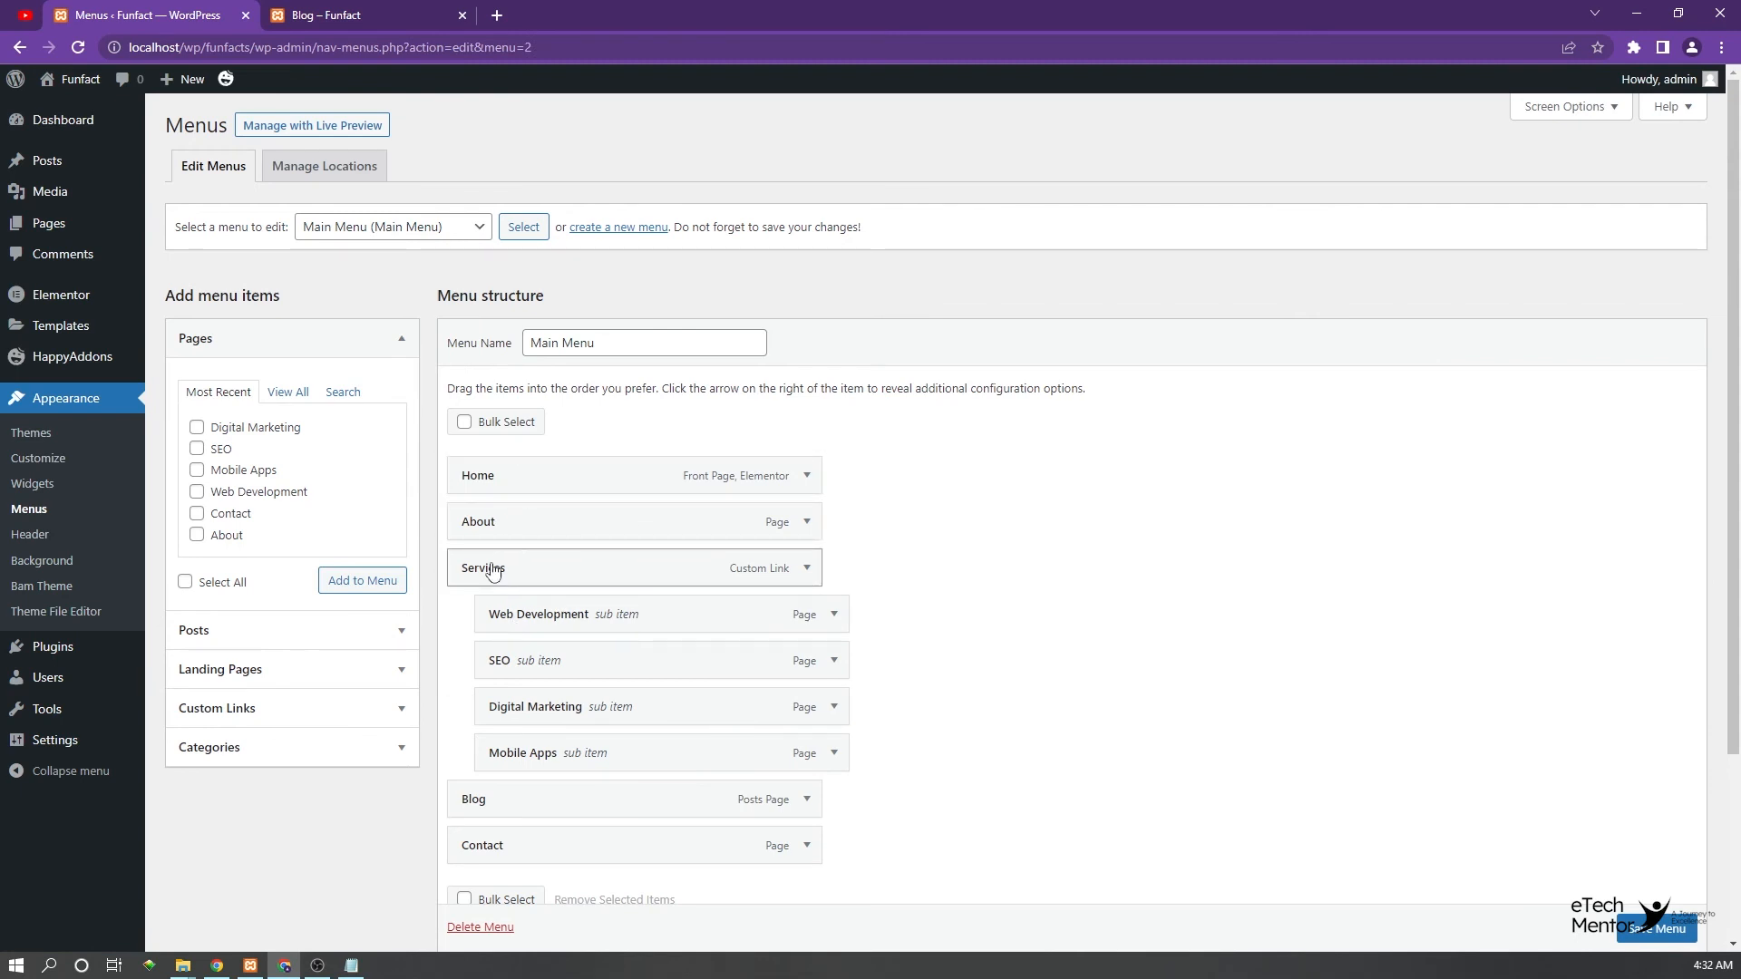
{"action": "mouse_move", "coordinate": [500, 526]}
{"action": "left_mouse_down"}
{"action": "mouse_move", "coordinate": [469, 785]}
{"action": "mouse_move", "coordinate": [544, 801]}
{"action": "mouse_move", "coordinate": [496, 582]}
{"action": "mouse_move", "coordinate": [509, 505]}
{"action": "mouse_move", "coordinate": [541, 521]}
{"action": "mouse_move", "coordinate": [490, 524]}
{"action": "left_mouse_up"}
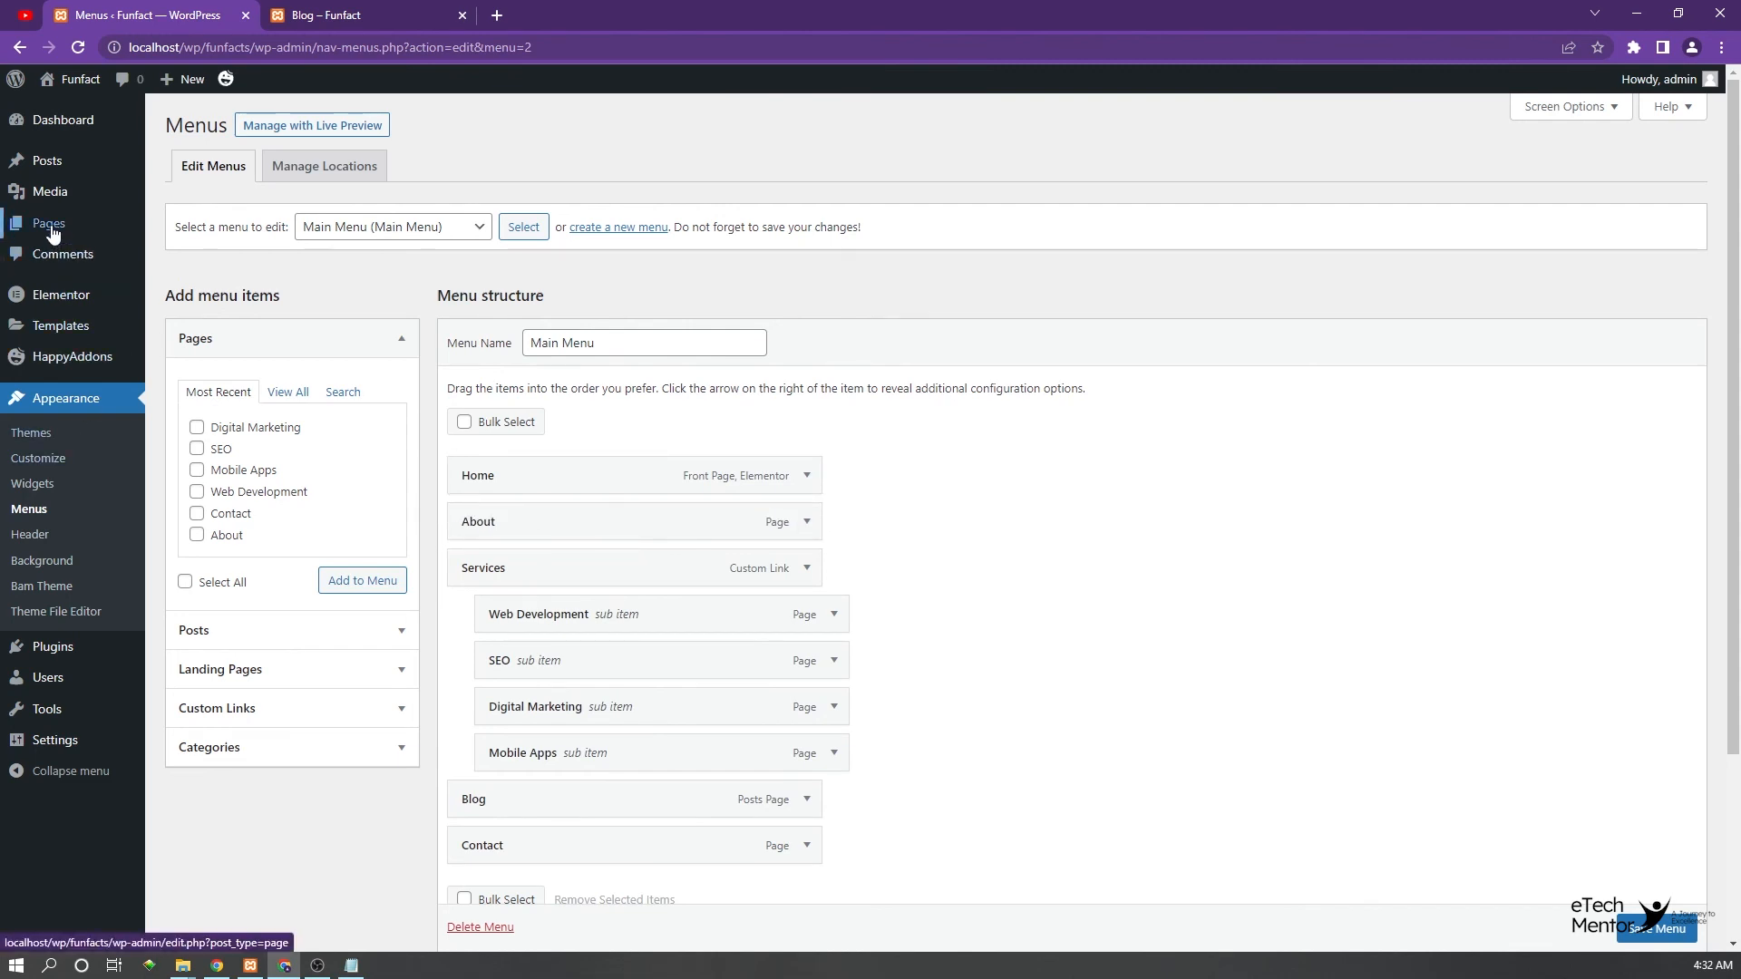
Leave the menu editor without saving and move the Privacy Policy page to the end of the pages list
{"action": "mouse_move", "coordinate": [53, 222]}
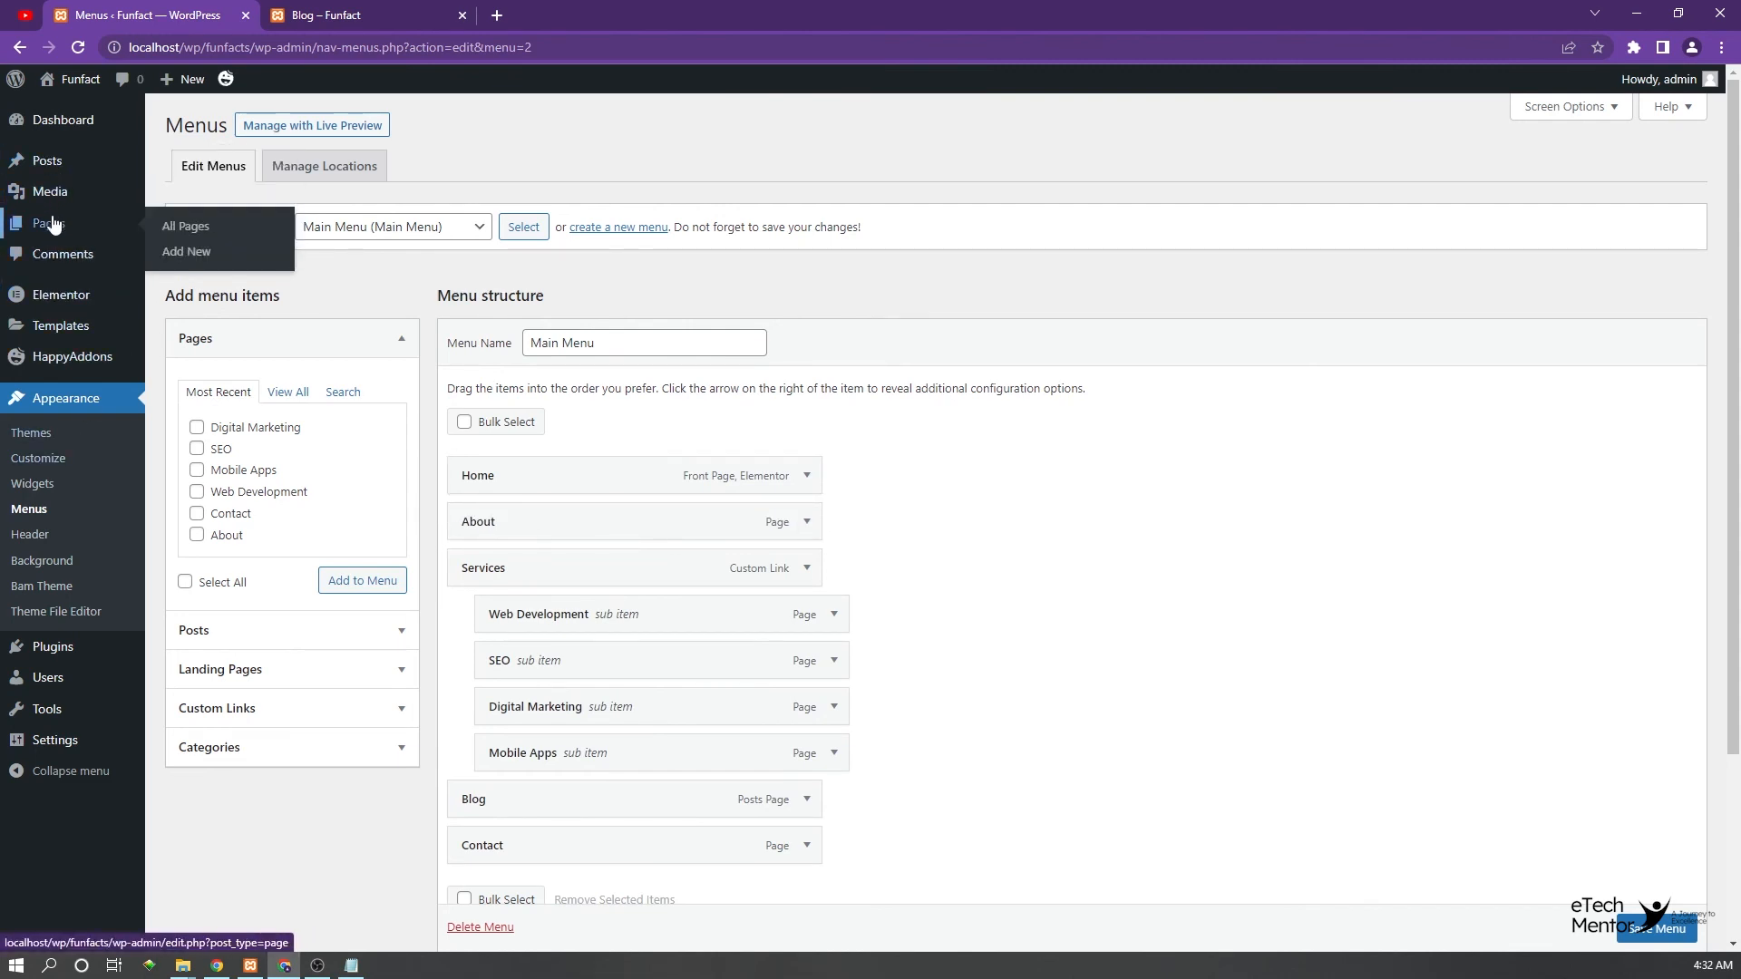
{"action": "left_click", "coordinate": [183, 226]}
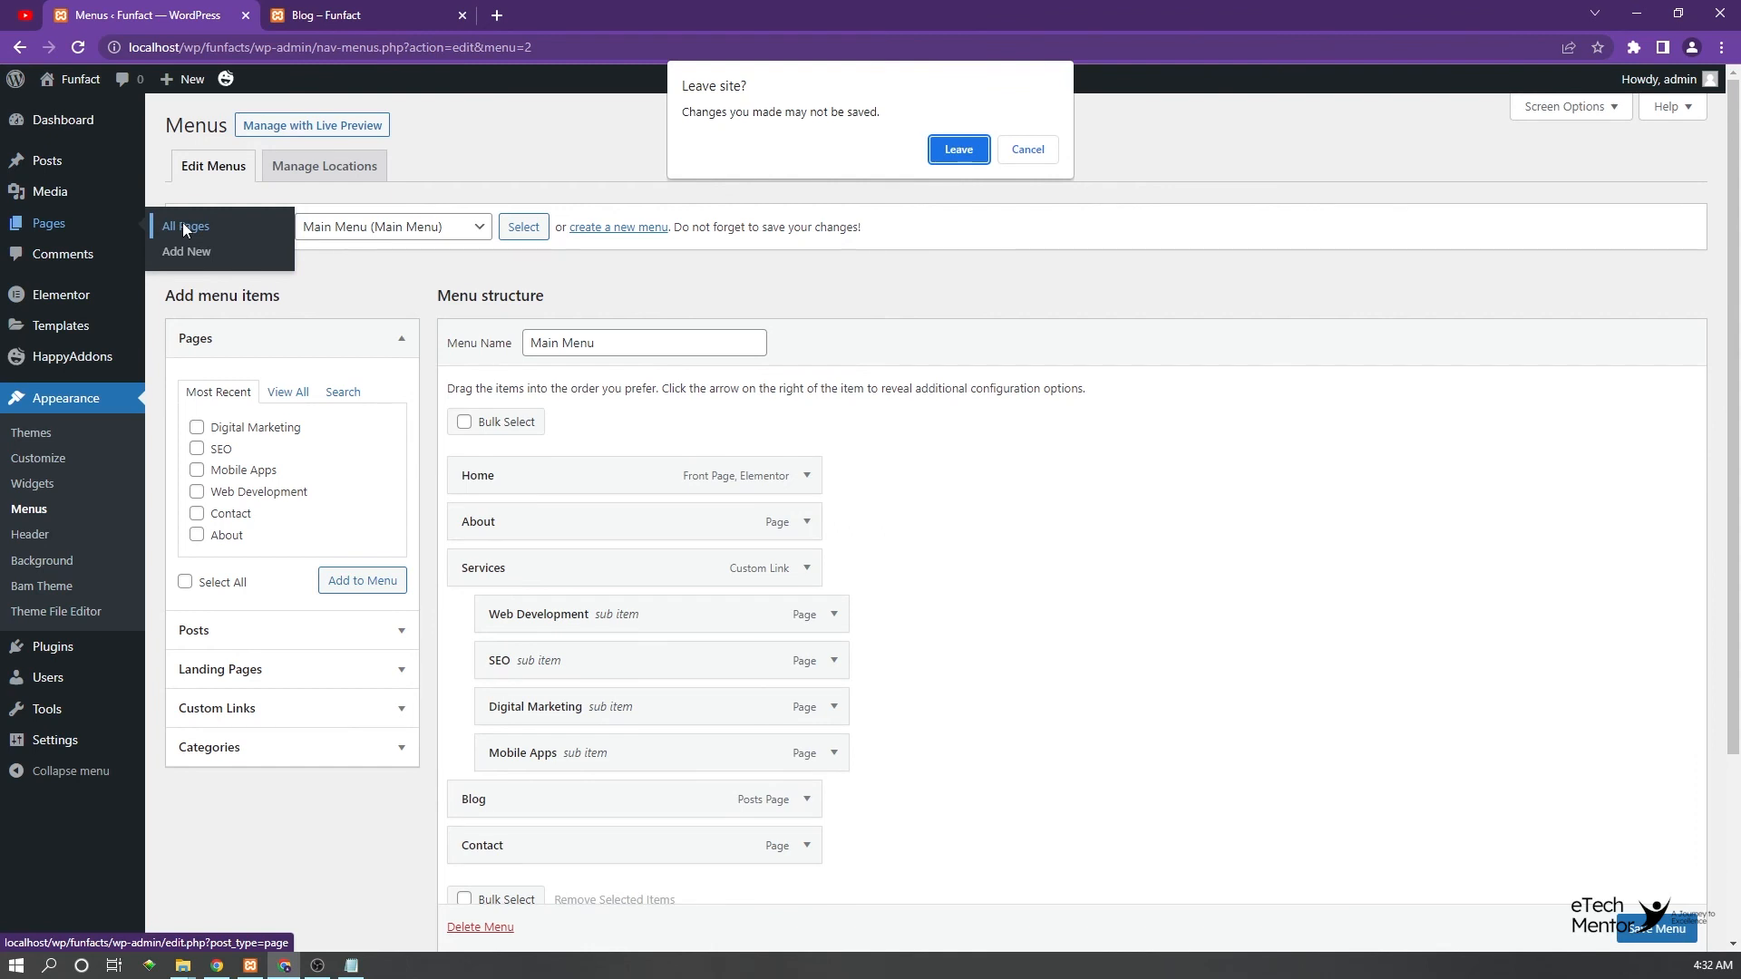
{"action": "left_click", "coordinate": [961, 156]}
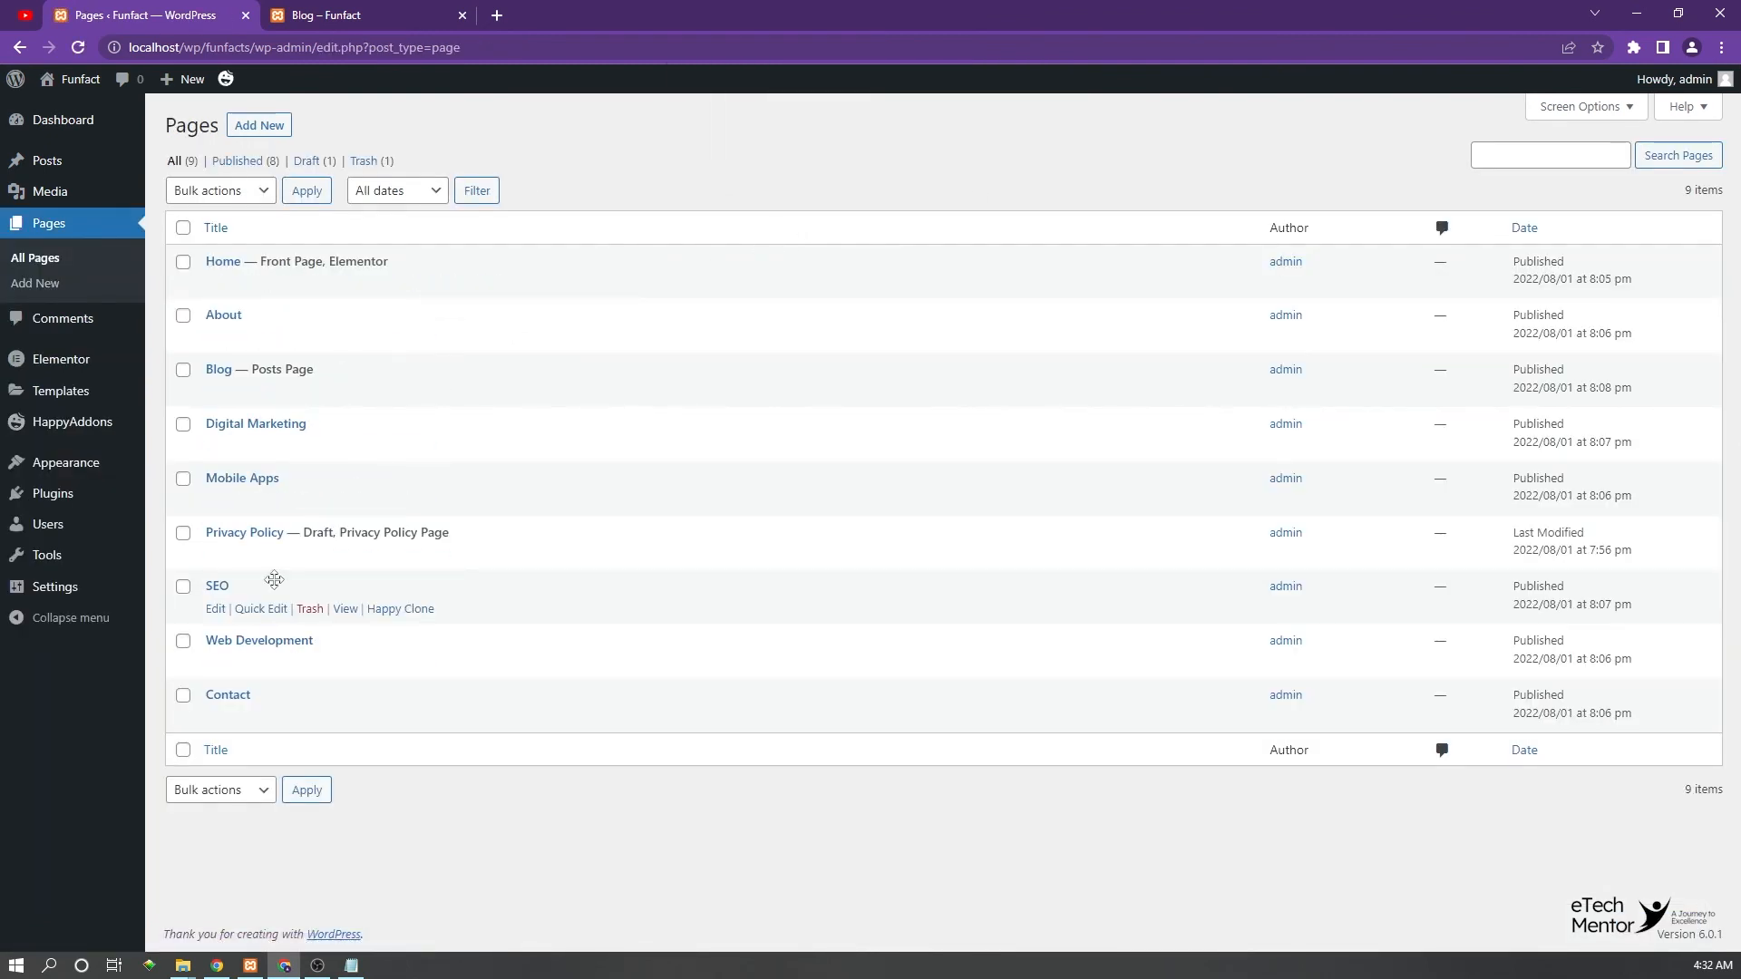
{"action": "left_click_drag", "start_coordinate": [540, 542], "coordinate": [530, 684]}
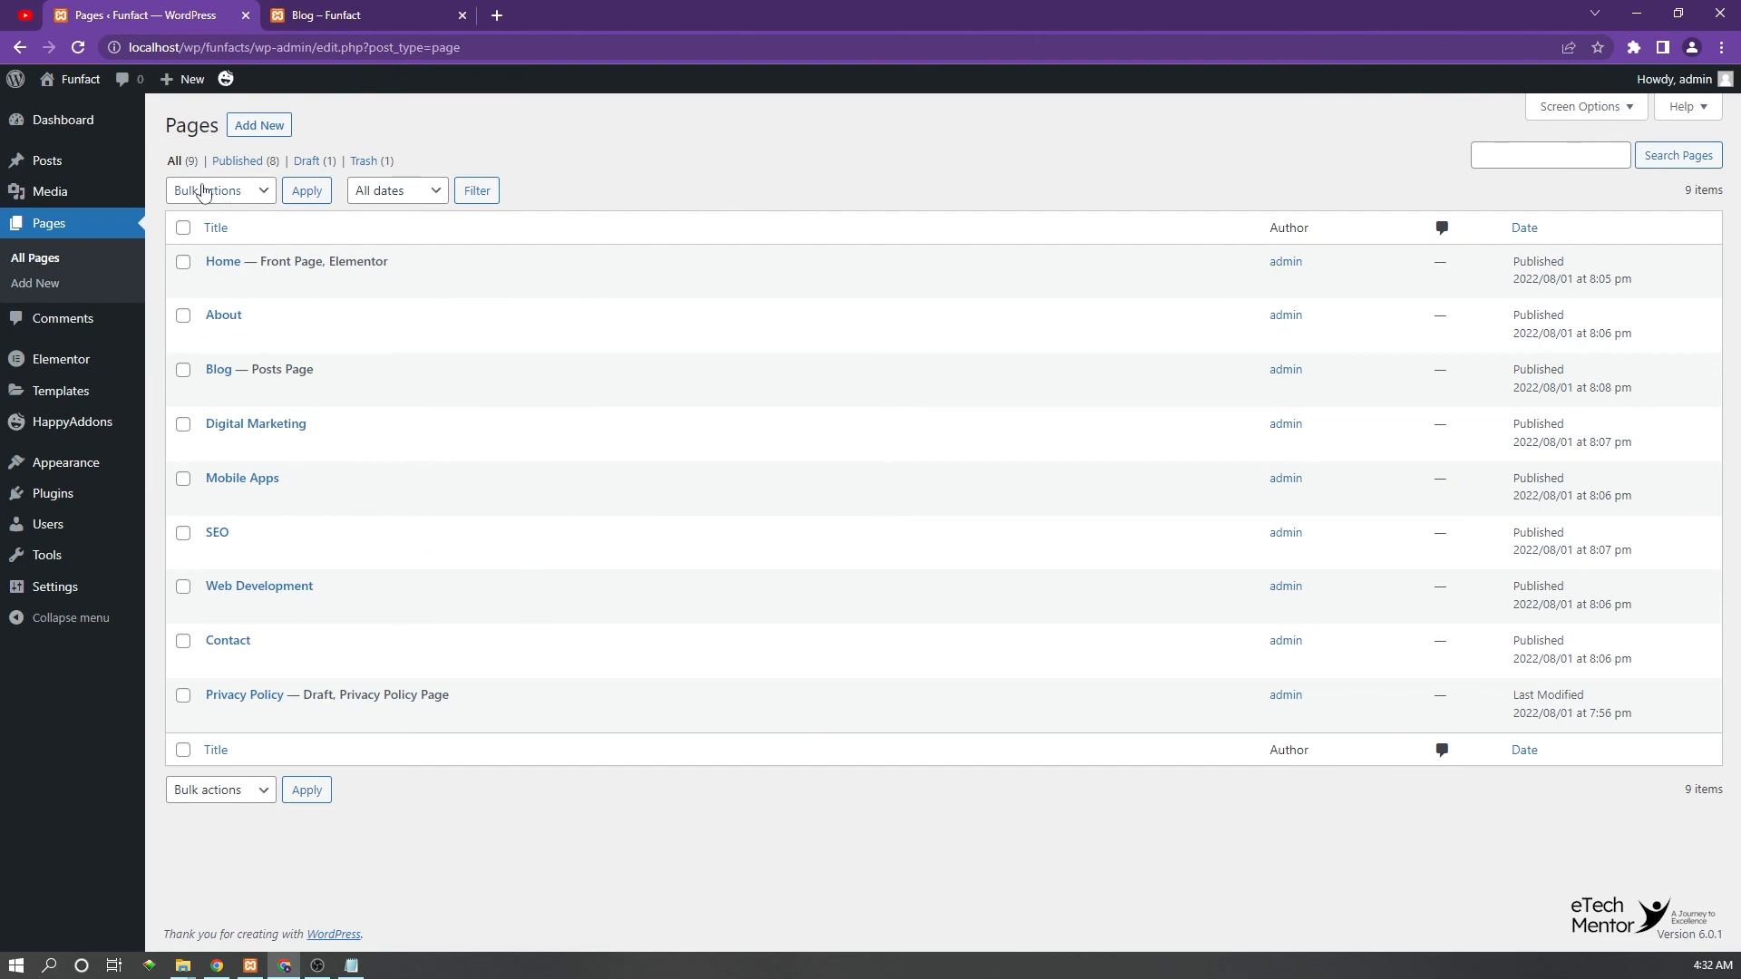
Move "Update regarding Voice Calls that every Whatsapp user should know about" to ninth place in the posts list and check the reloaded blog page
{"action": "left_click", "coordinate": [54, 161]}
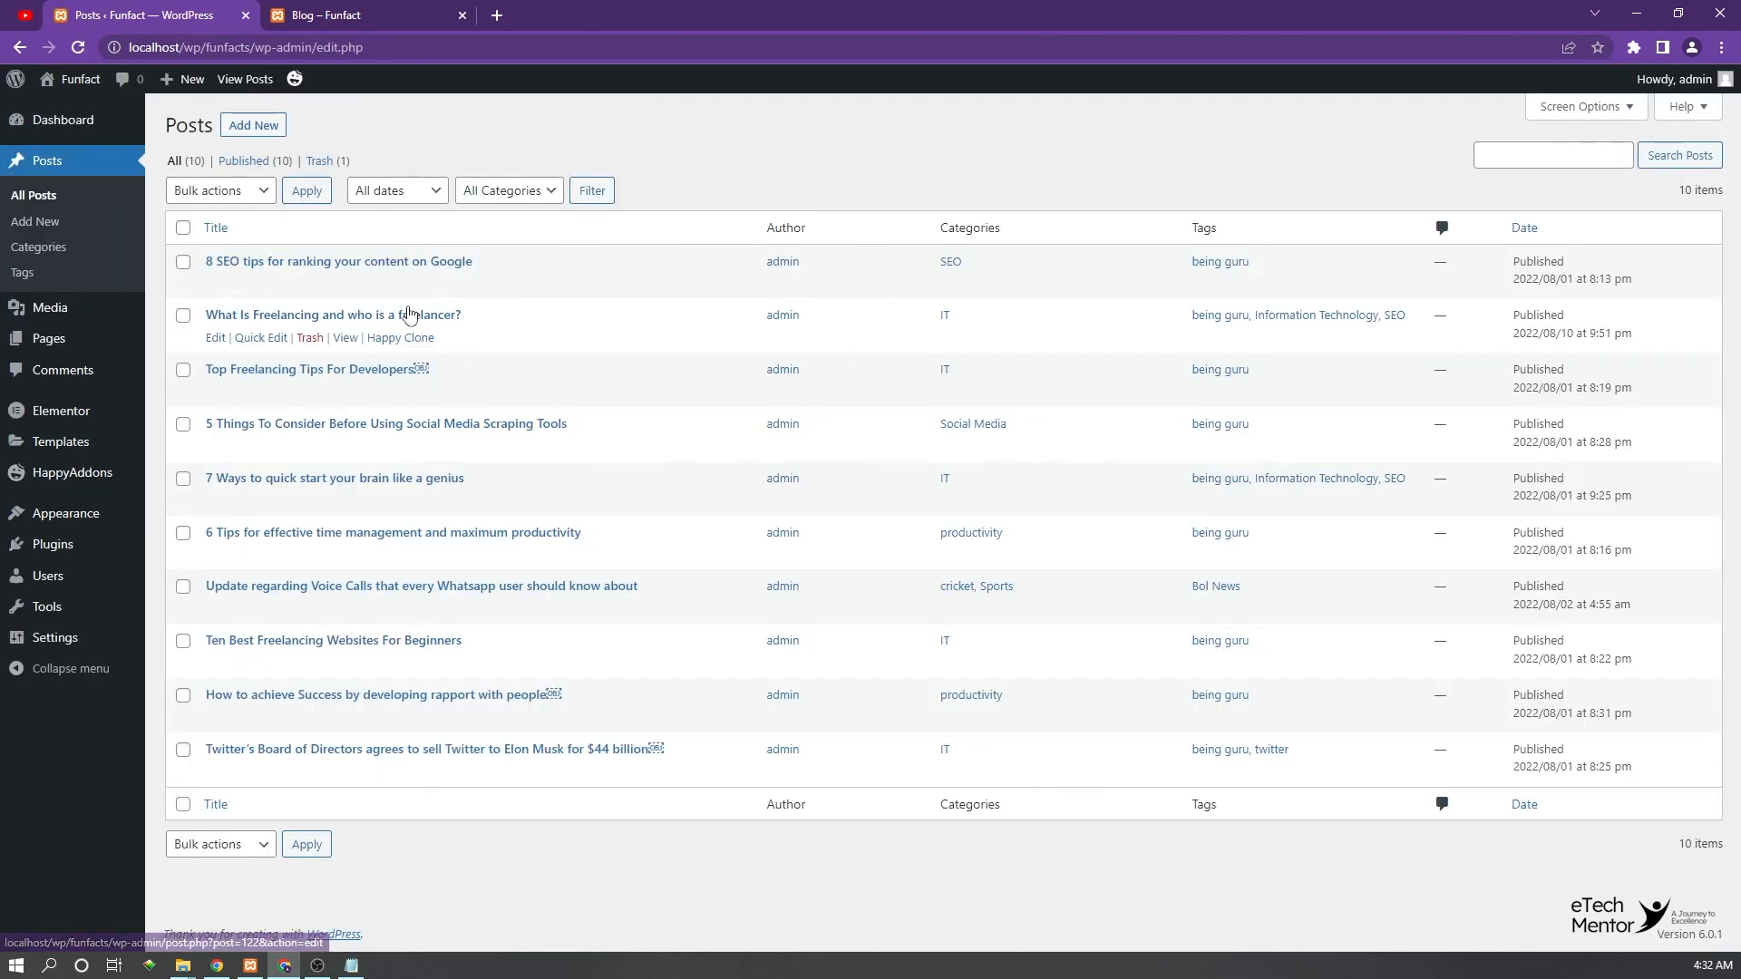
{"action": "left_click_drag", "start_coordinate": [710, 594], "coordinate": [668, 683]}
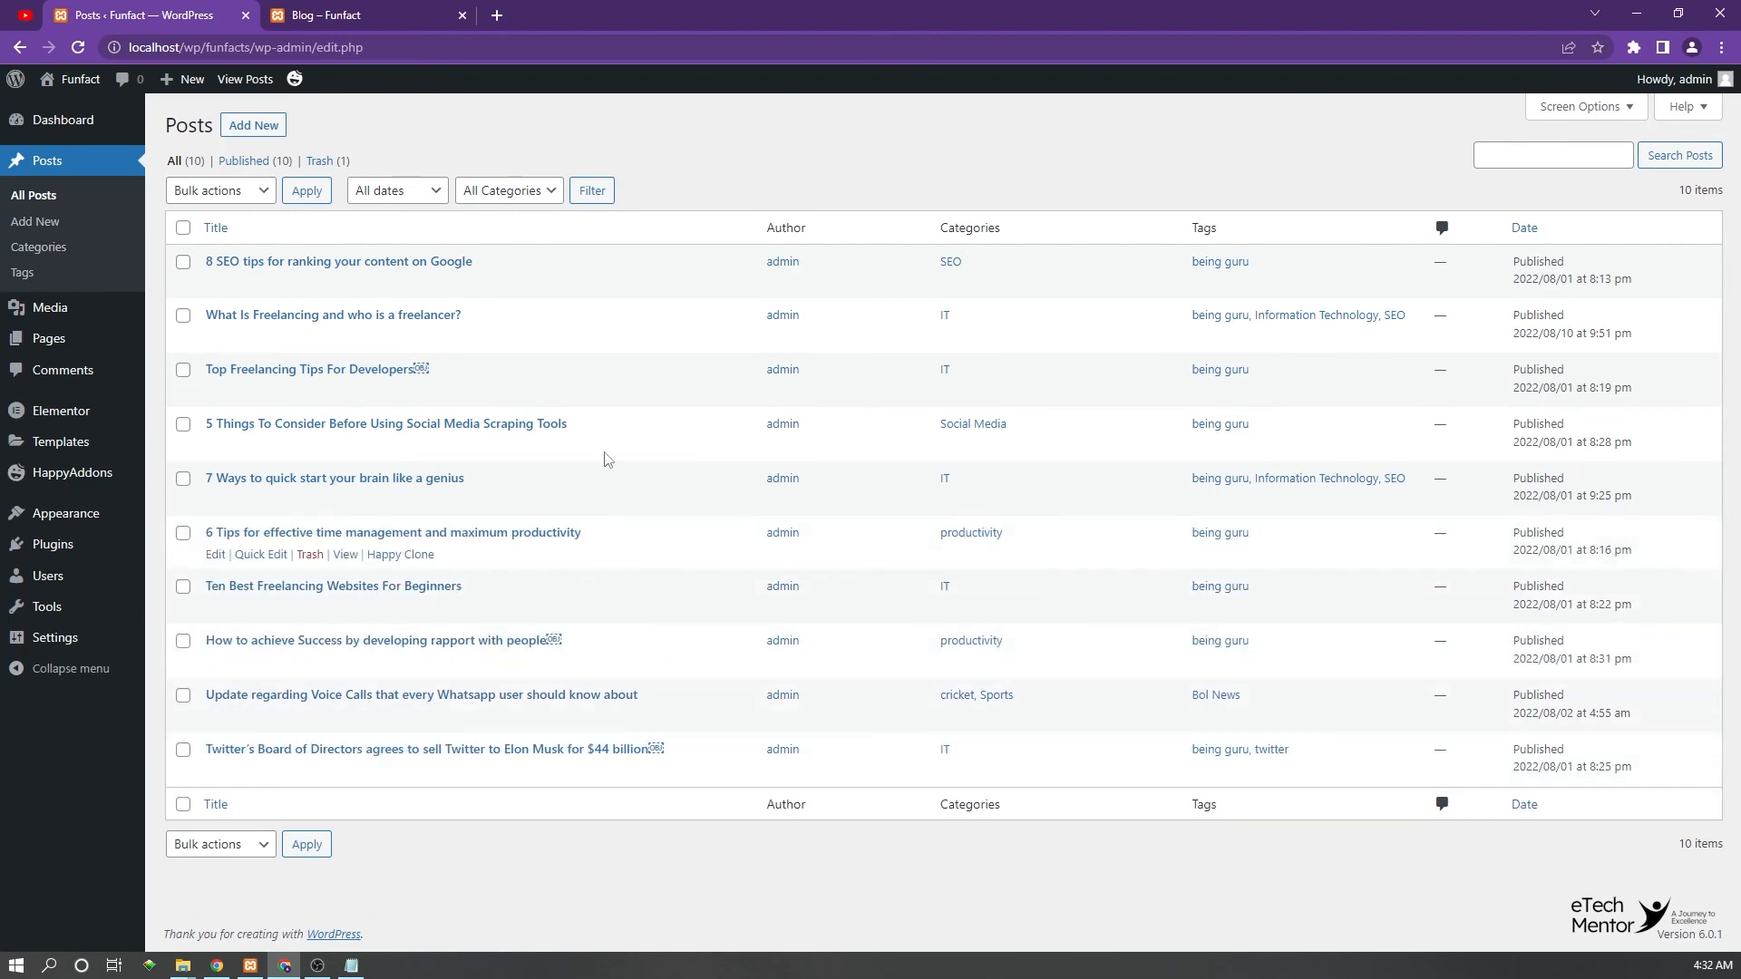
{"action": "left_click", "coordinate": [327, 9]}
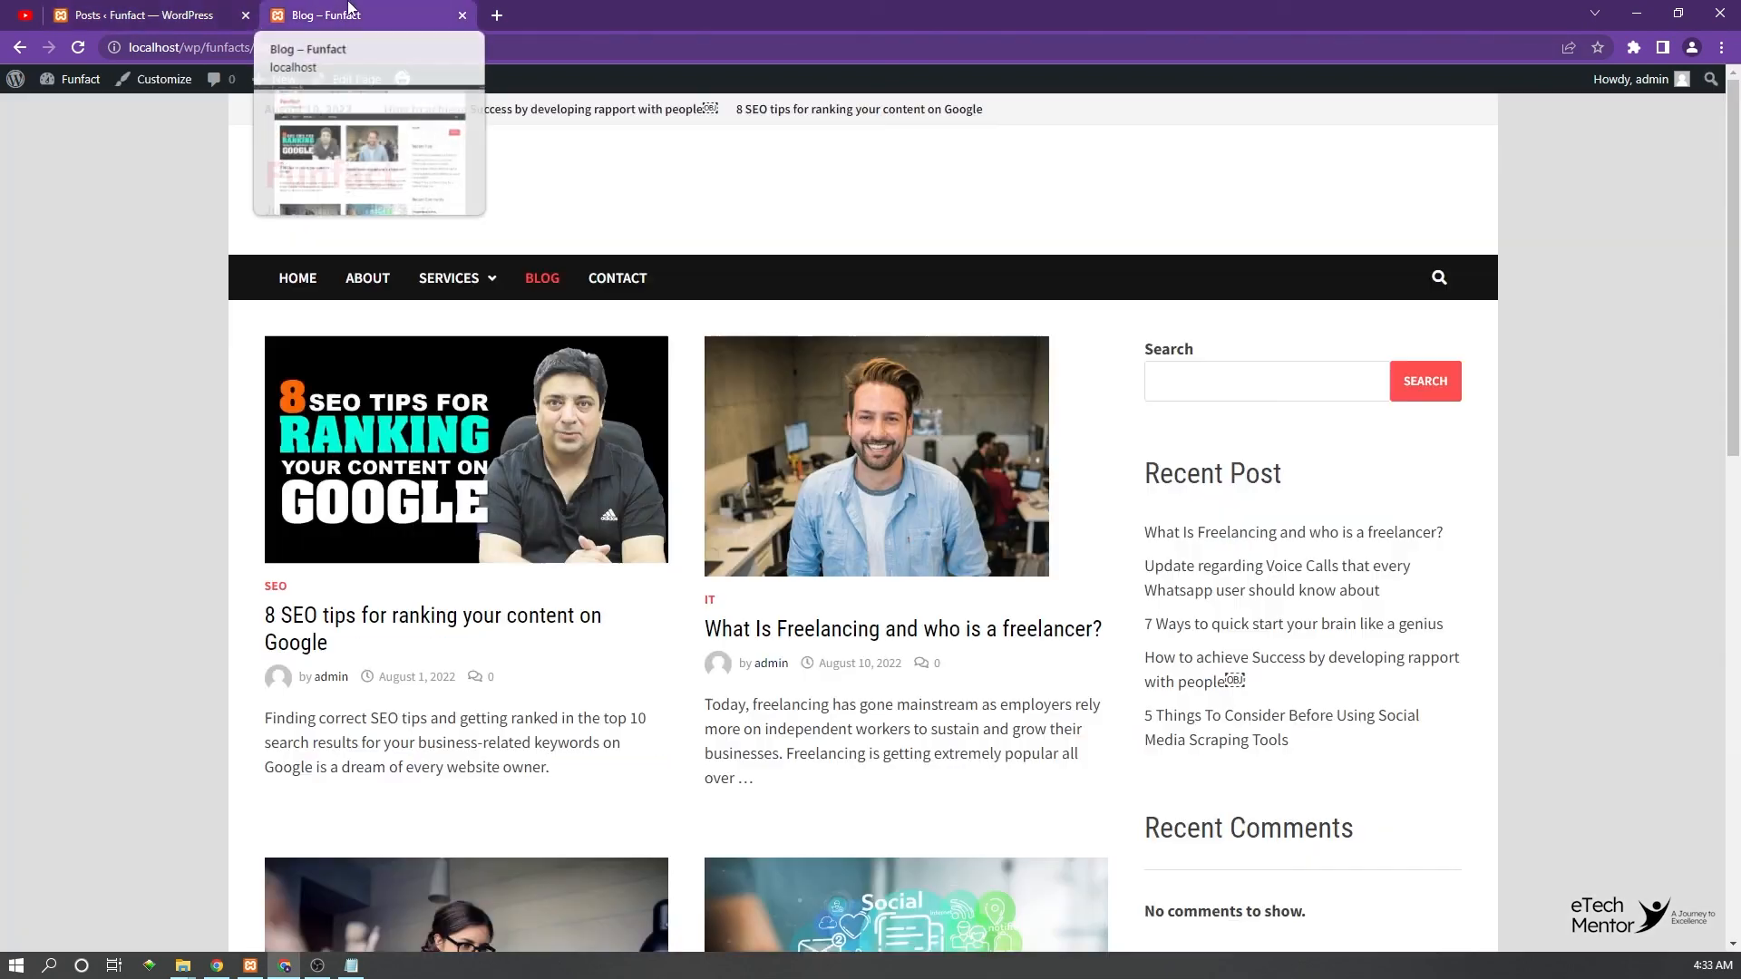
{"action": "key", "text": "F5"}
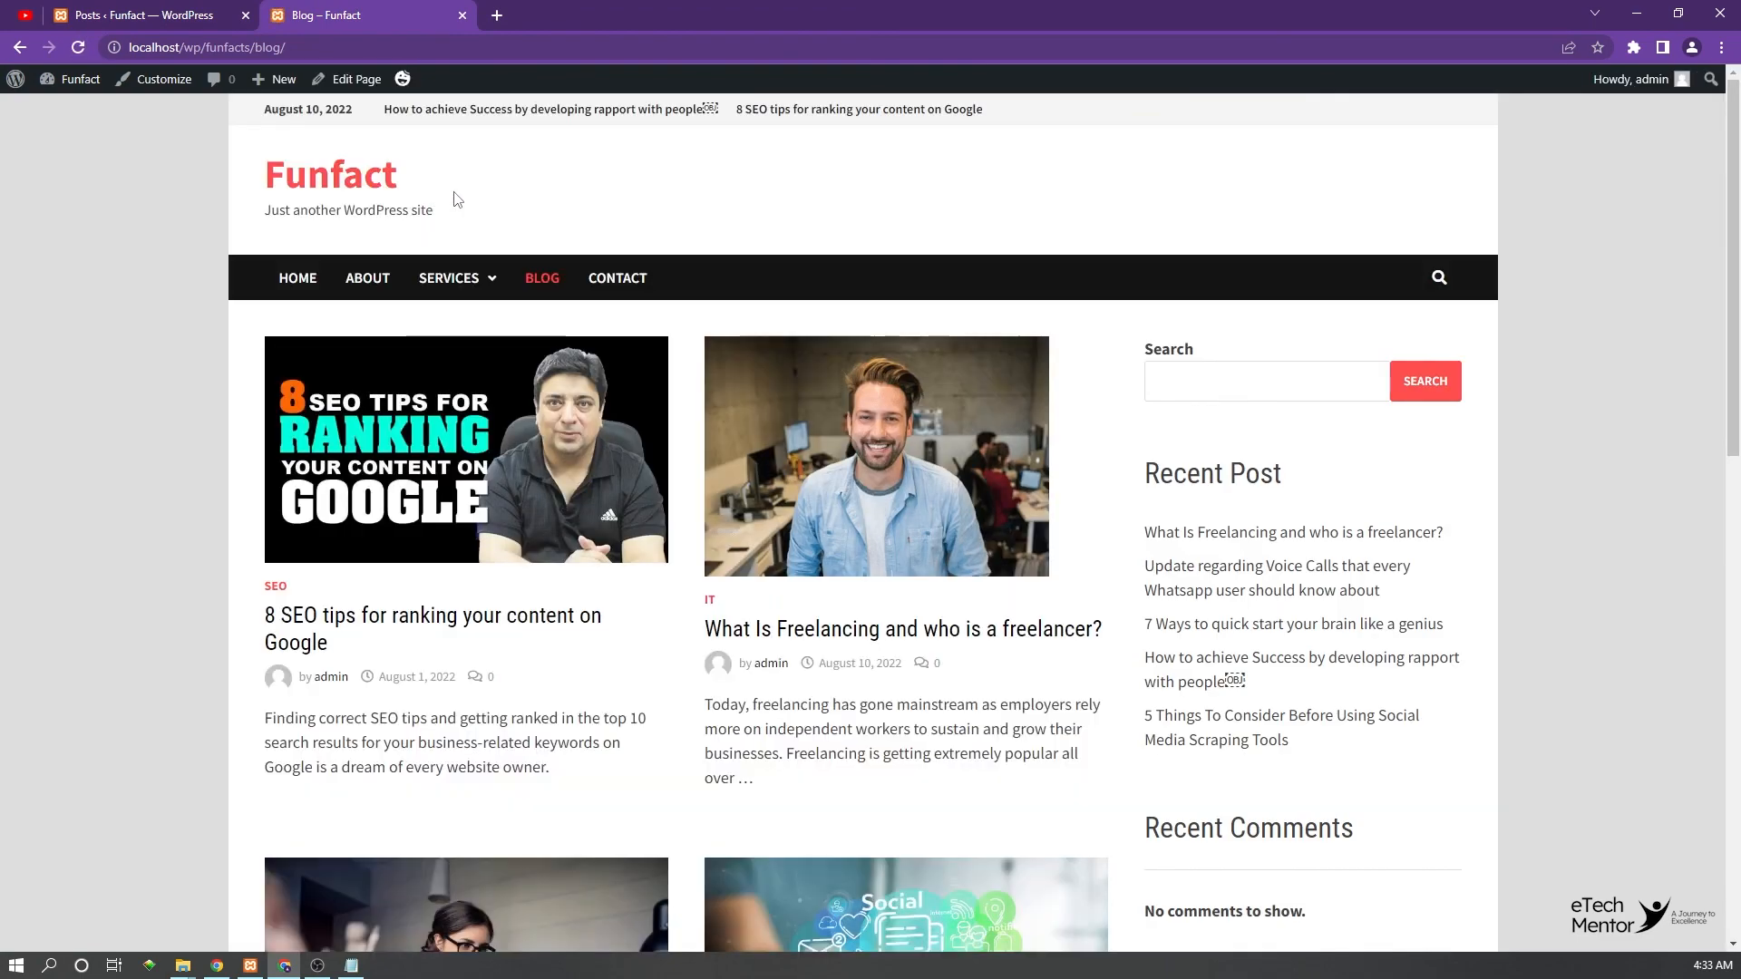
{"action": "scroll", "coordinate": [650, 458], "scroll_direction": "down", "scroll_amount": 7}
{"action": "scroll", "coordinate": [650, 458], "scroll_direction": "down", "scroll_amount": 5}
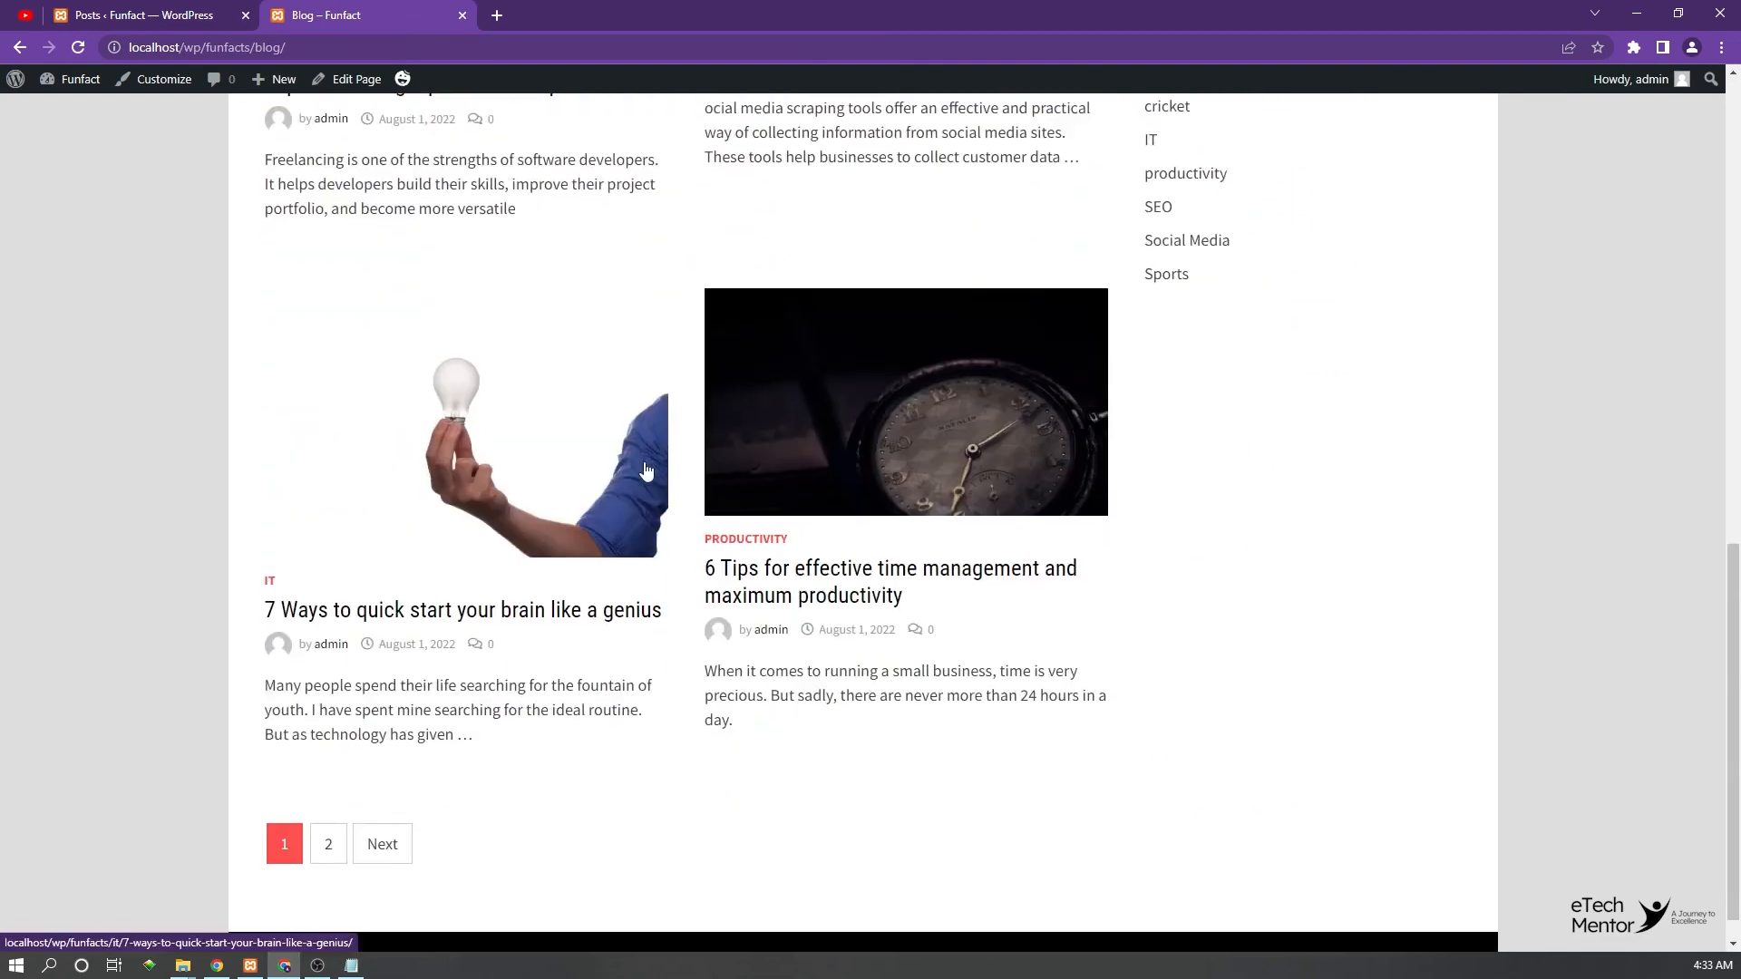